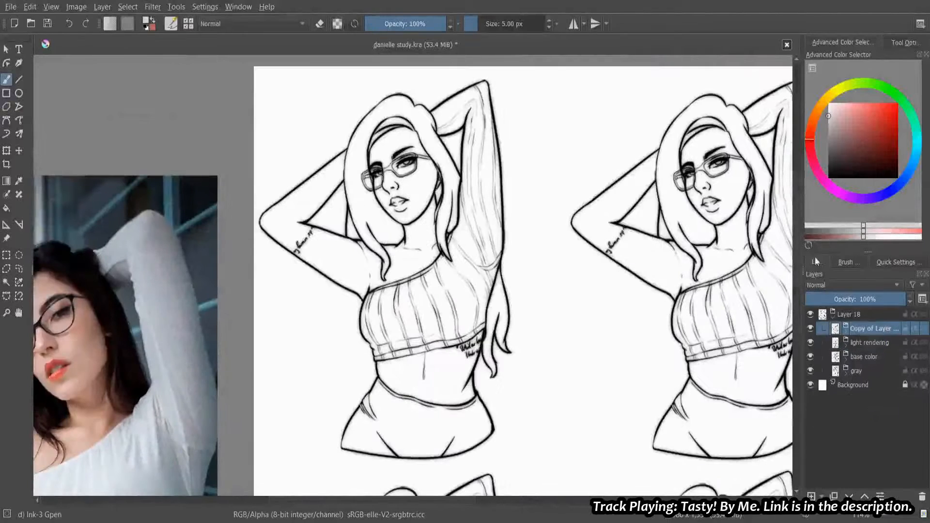
Rename the copied group at the head of the layer stack as "big render".
double_click(880, 329)
text(big render)
key(Return)
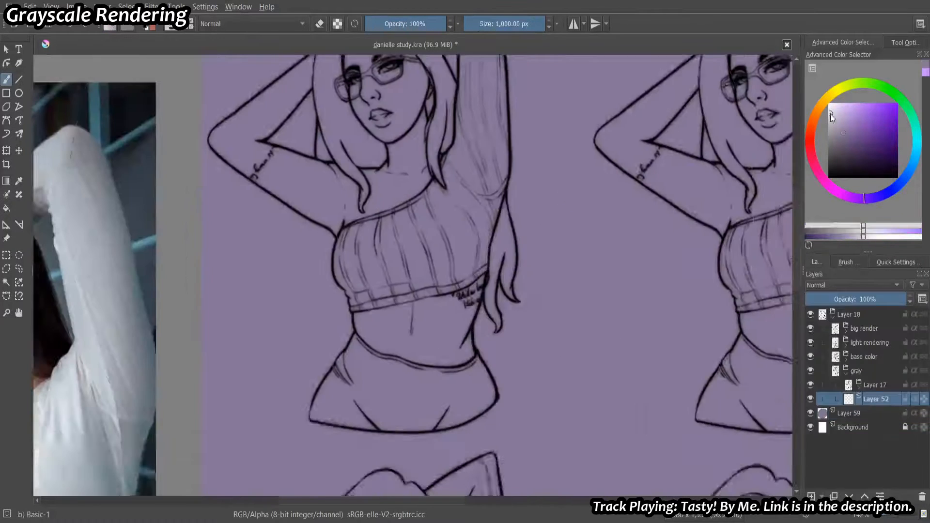
Paint flat light grey over the first figure's waist and hips with the Basic-1 brush, beneath the line art.
mouse_move(376, 371)
mouse_down()
mouse_move(457, 365)
mouse_move(481, 451)
mouse_move(499, 465)
mouse_up()
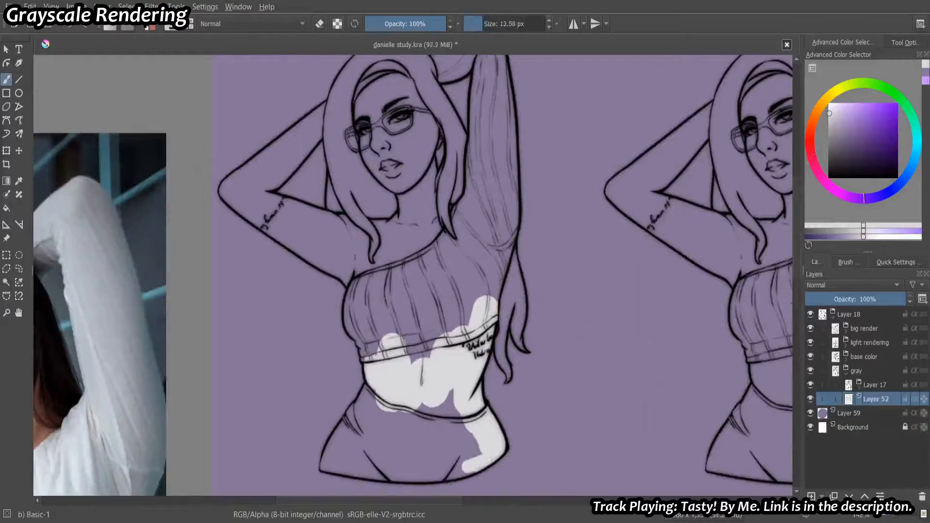
drag(330, 461, 364, 398)
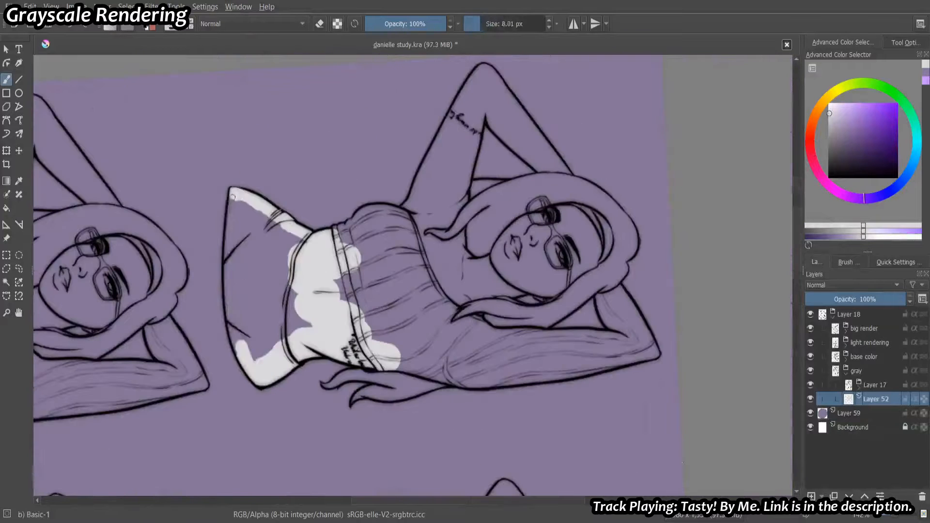
mouse_move(232, 197)
mouse_down()
mouse_move(232, 266)
mouse_move(269, 341)
mouse_move(244, 211)
mouse_move(290, 252)
mouse_up()
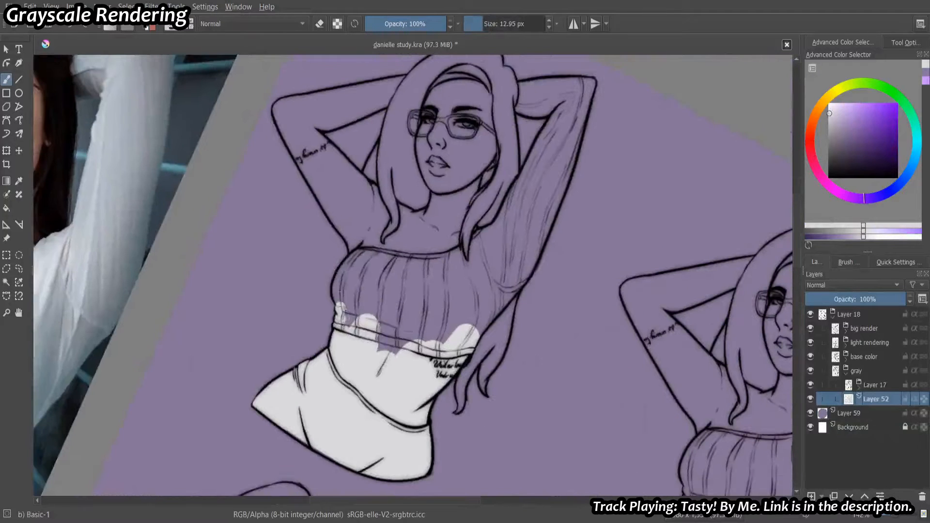
Extend the light grey base over the top and the hanging hair strands, erasing paint that spills past the outline.
mouse_move(340, 315)
mouse_down()
mouse_move(368, 257)
mouse_move(504, 265)
mouse_up()
mouse_move(458, 410)
mouse_down()
mouse_move(463, 375)
mouse_move(509, 303)
mouse_up()
key(e)
drag(492, 385, 489, 392)
drag(383, 349, 484, 315)
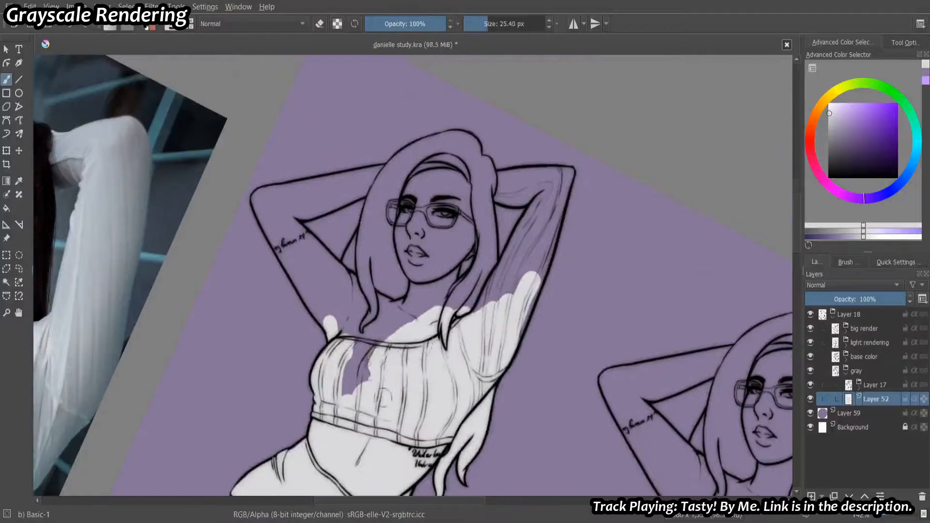
Fill the bare, tattooed arm with the flat light grey base up to its outline.
drag(262, 204, 310, 286)
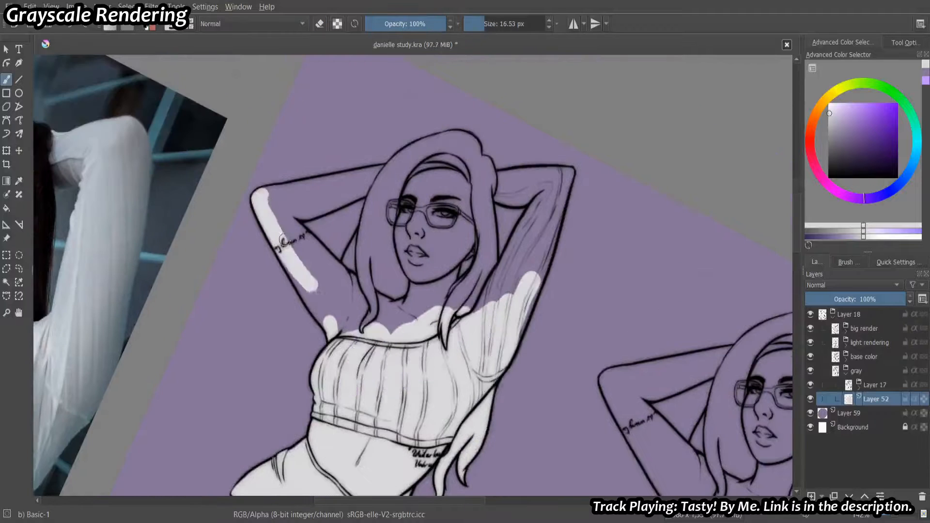
drag(291, 242, 368, 320)
drag(329, 233, 378, 281)
drag(271, 227, 373, 249)
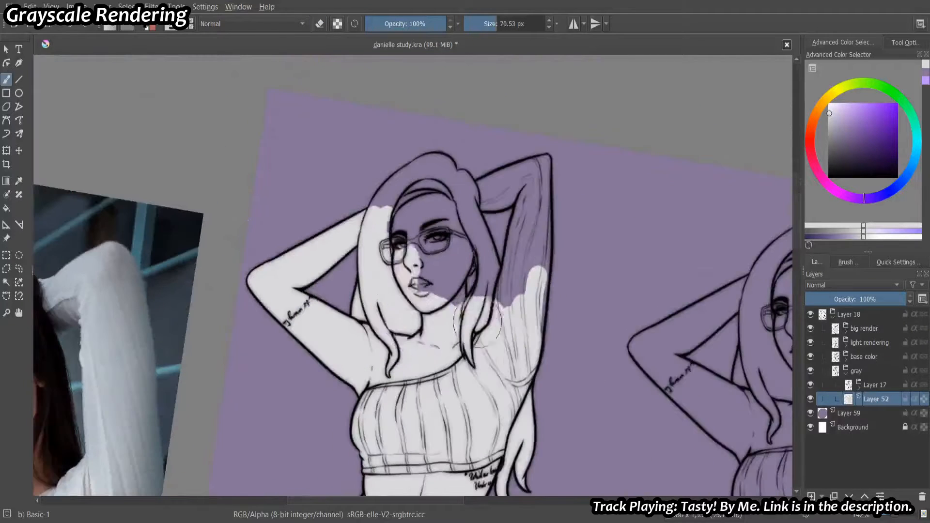
Complete the light grey base over the neck, face, hair and the raised sleeved arm.
drag(436, 320, 504, 242)
drag(436, 281, 499, 199)
drag(369, 213, 436, 175)
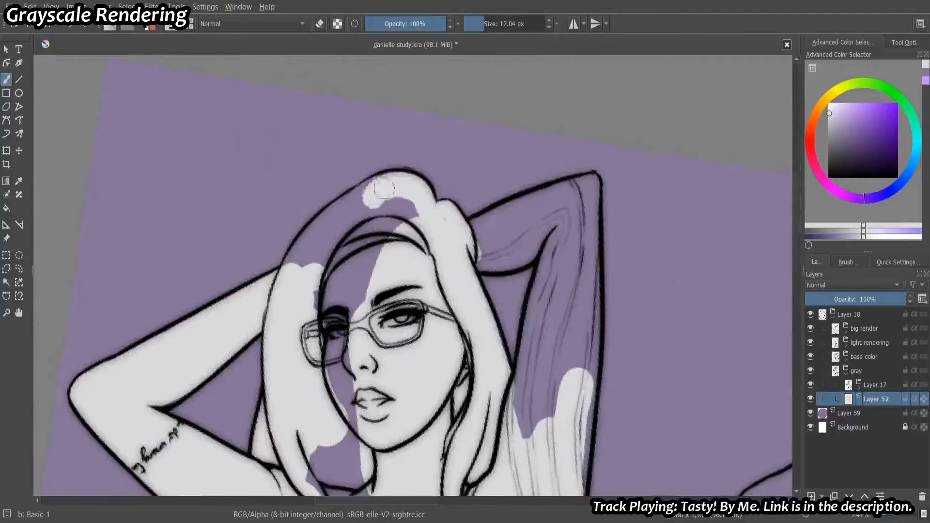
drag(330, 228, 393, 174)
drag(286, 281, 354, 189)
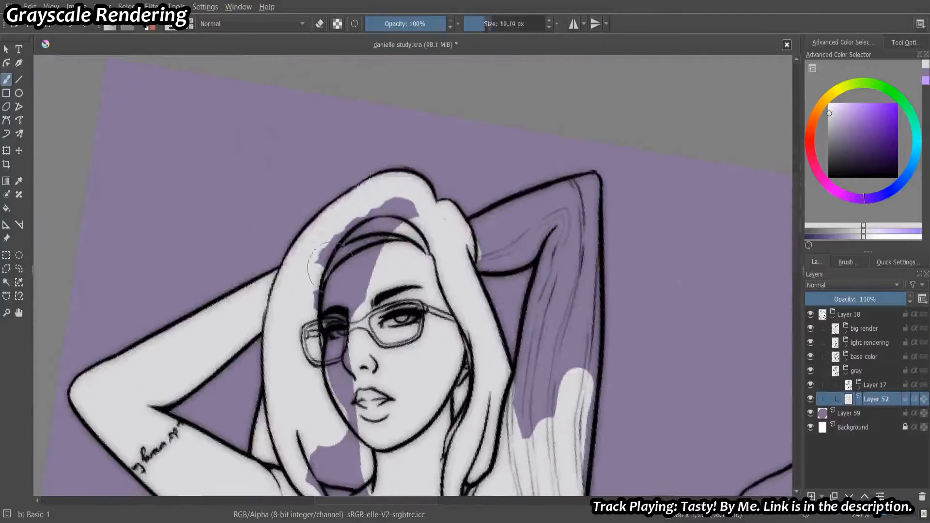
drag(325, 387, 368, 305)
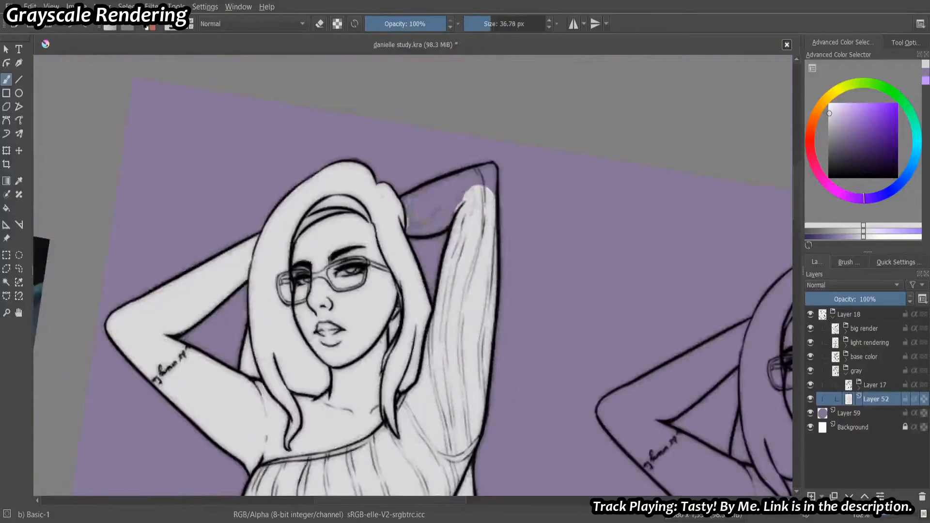
mouse_move(412, 233)
mouse_down()
mouse_move(475, 174)
mouse_move(497, 167)
mouse_up()
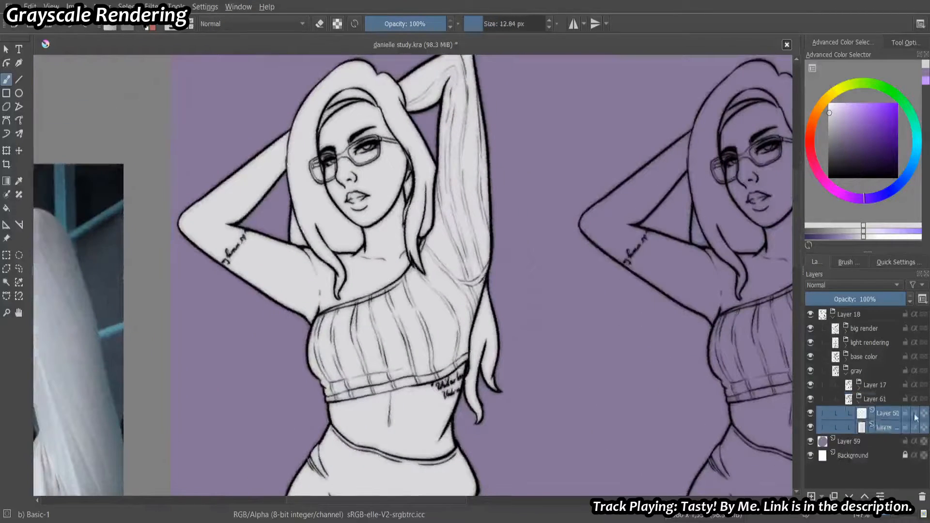
Shade the midriff, waistband and hips in mid grey with the Basic-2 Opacity brush, following the reference photo.
click(845, 261)
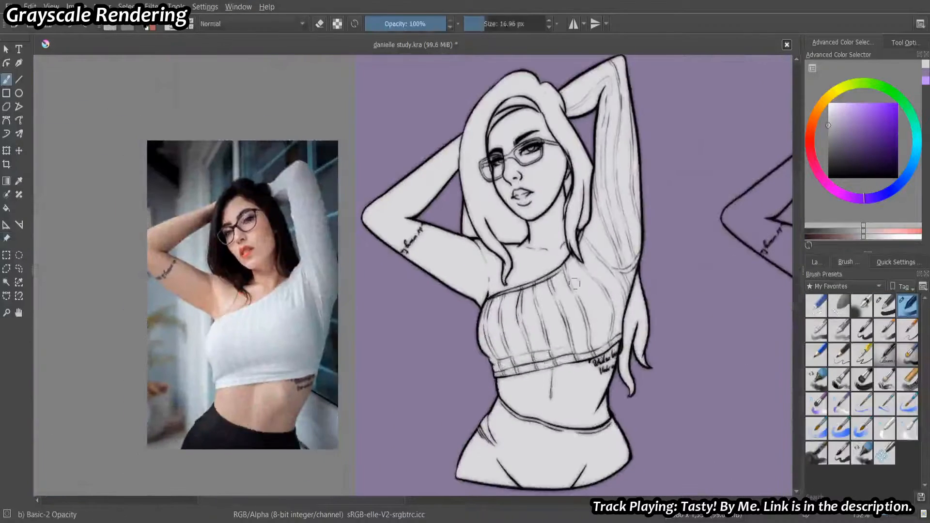
drag(547, 380, 545, 410)
drag(503, 379, 518, 402)
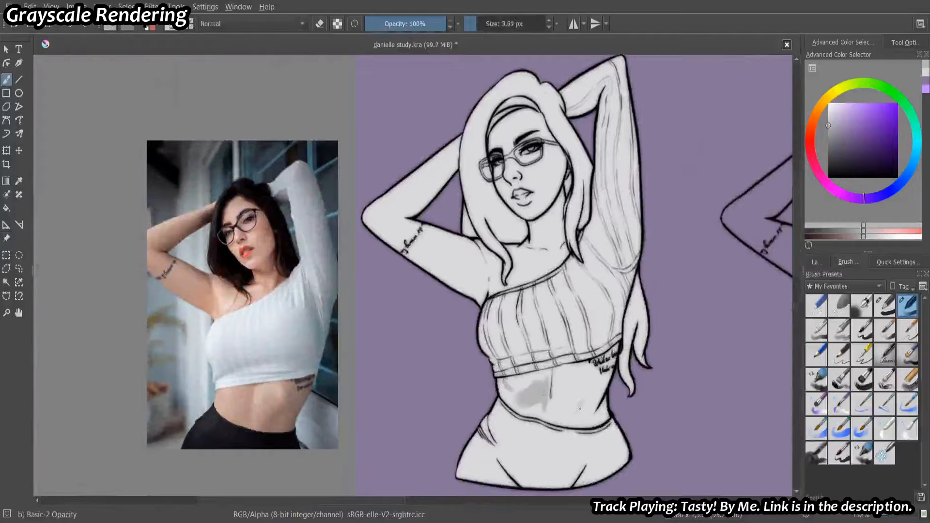
drag(603, 375, 597, 412)
mouse_move(612, 359)
mouse_down()
mouse_move(592, 386)
mouse_move(552, 370)
mouse_up()
drag(584, 402, 571, 420)
drag(484, 434, 463, 477)
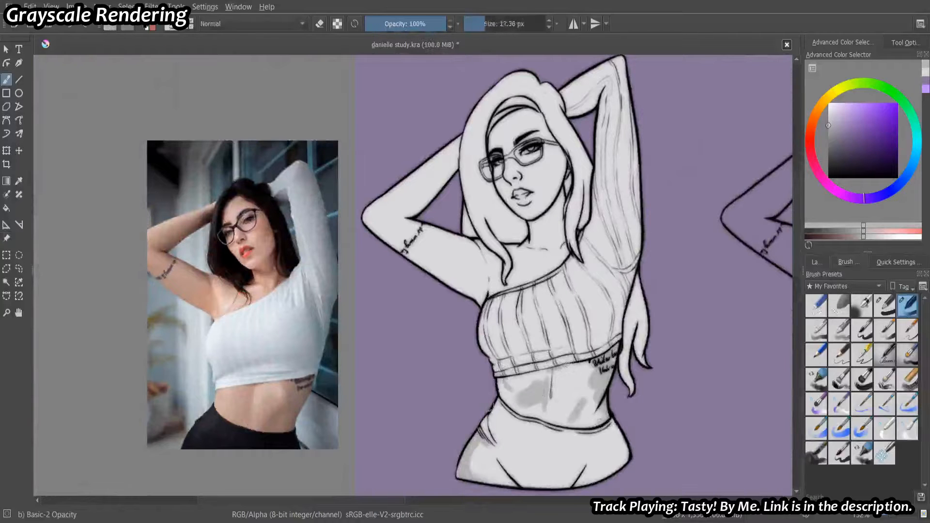
mouse_move(509, 412)
mouse_down()
mouse_move(525, 443)
mouse_move(514, 484)
mouse_move(582, 472)
mouse_move(611, 429)
mouse_move(536, 427)
mouse_up()
Paint grey shadows along the folds of the top and around the armpit.
drag(638, 278, 627, 329)
drag(510, 296, 518, 353)
drag(493, 306, 504, 358)
drag(527, 291, 538, 349)
mouse_move(545, 286)
mouse_down()
mouse_move(558, 347)
mouse_move(579, 344)
mouse_up()
drag(579, 266, 595, 342)
drag(592, 247, 596, 276)
mouse_move(596, 261)
mouse_down()
mouse_move(588, 304)
mouse_move(596, 298)
mouse_up()
Sample the grey from the shaded sleeve and paint long shadows down the raised sleeved arm.
ctrl+click(622, 269)
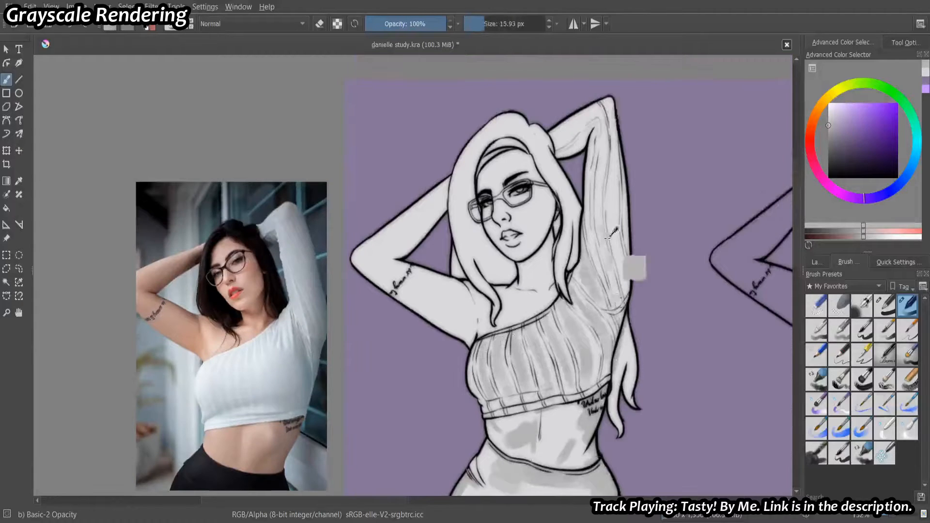
drag(608, 228, 613, 280)
mouse_move(588, 199)
mouse_down()
mouse_move(625, 229)
mouse_move(597, 189)
mouse_move(616, 339)
mouse_up()
drag(616, 339, 611, 302)
Shade the neck, the area under the jaw, the collarbones and the underside of the bare arm in grey.
drag(545, 291, 523, 320)
drag(524, 320, 536, 313)
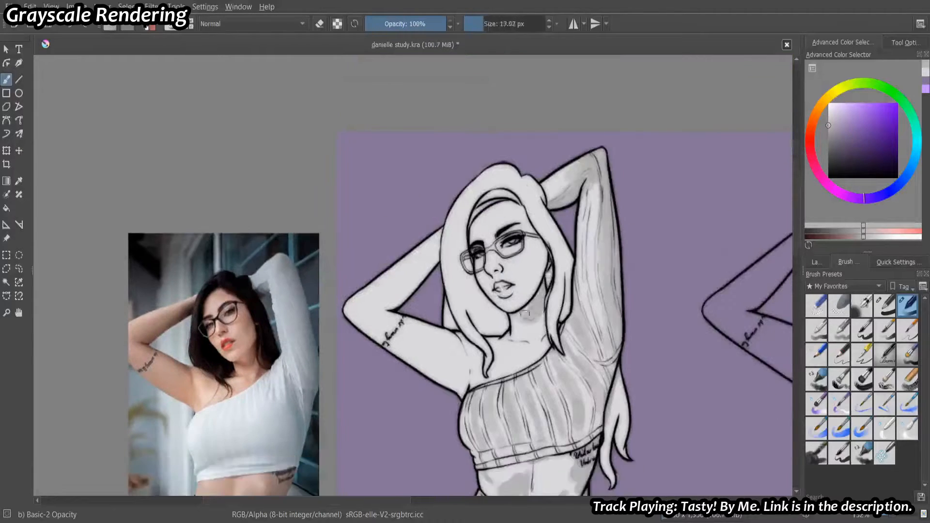
drag(549, 271, 547, 286)
mouse_move(547, 339)
mouse_down()
mouse_move(546, 356)
mouse_move(514, 352)
mouse_move(530, 355)
mouse_up()
drag(522, 320, 509, 338)
mouse_move(459, 342)
mouse_down()
mouse_move(498, 337)
mouse_move(401, 324)
mouse_up()
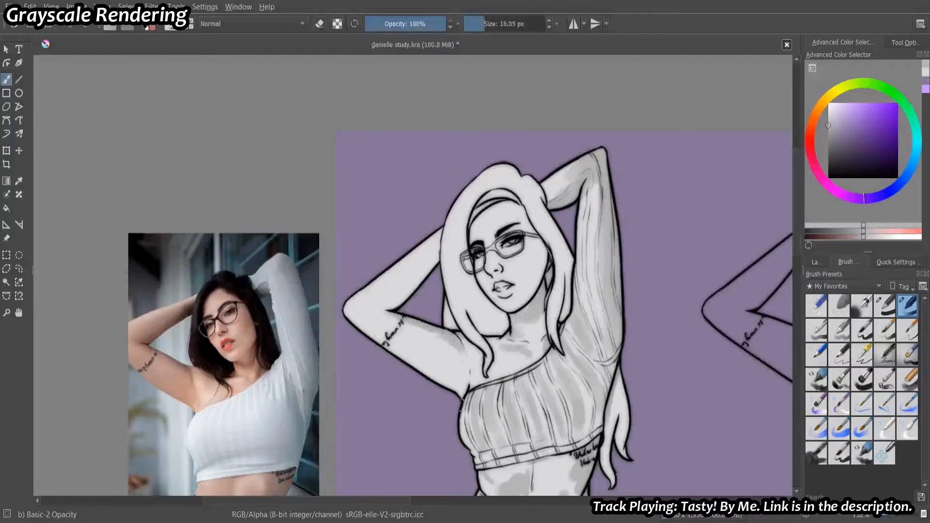
Add grey shadows to the shoulder, bare arm and forehead, and darken the sleeve near the elbow.
drag(450, 365, 515, 355)
mouse_move(499, 252)
mouse_down()
mouse_move(473, 291)
mouse_move(423, 317)
mouse_move(439, 302)
mouse_up()
drag(480, 342, 531, 349)
drag(502, 226, 474, 275)
drag(601, 221, 609, 238)
mouse_move(579, 193)
mouse_down()
mouse_move(581, 208)
mouse_move(539, 235)
mouse_move(556, 205)
mouse_up()
drag(580, 200, 588, 208)
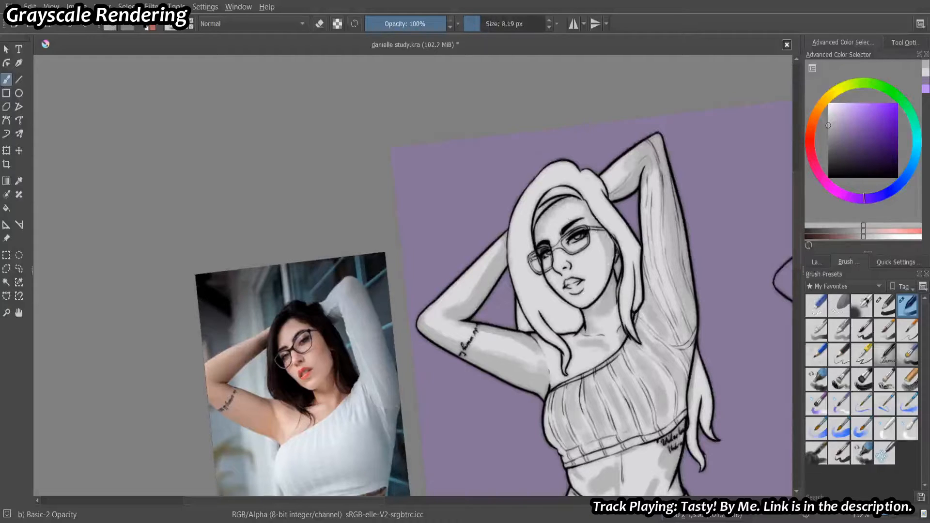
mouse_move(541, 367)
mouse_down()
mouse_move(553, 347)
mouse_move(557, 361)
mouse_move(578, 347)
mouse_up()
mouse_move(615, 372)
mouse_down()
mouse_move(587, 272)
mouse_move(608, 375)
mouse_up()
Shade the hair around the face and down both sides in grey with the Bristles-3 Large Smooth brush.
click(862, 380)
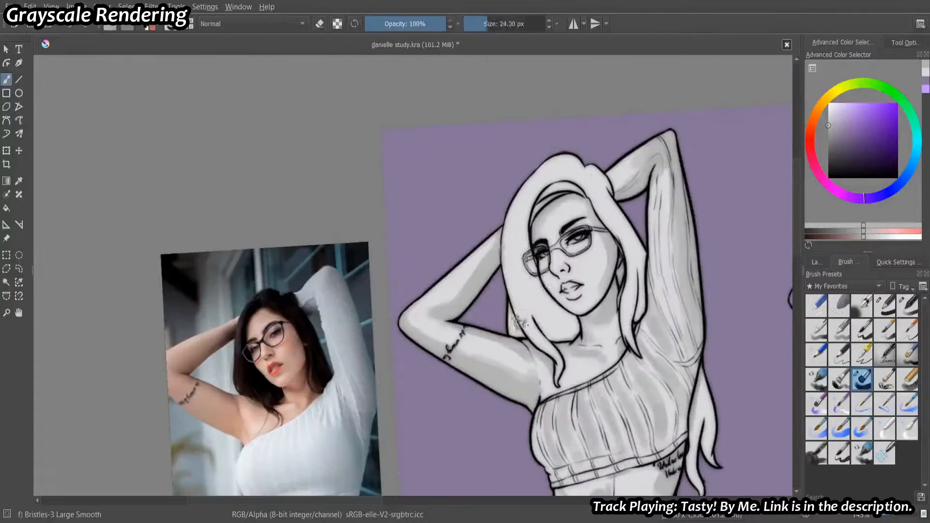
drag(519, 320, 572, 321)
drag(519, 233, 533, 303)
drag(578, 192, 570, 193)
mouse_move(546, 199)
mouse_down()
mouse_move(577, 177)
mouse_move(517, 242)
mouse_up()
drag(583, 184, 557, 242)
mouse_move(609, 246)
mouse_down()
mouse_move(590, 284)
mouse_move(612, 381)
mouse_up()
drag(611, 340, 610, 359)
Return to the Basic-2 Opacity brush and add small grey shadows beside the face.
key(slash)
drag(548, 298, 542, 298)
drag(533, 323, 530, 301)
mouse_move(532, 305)
mouse_down()
mouse_move(540, 285)
mouse_move(568, 272)
mouse_up()
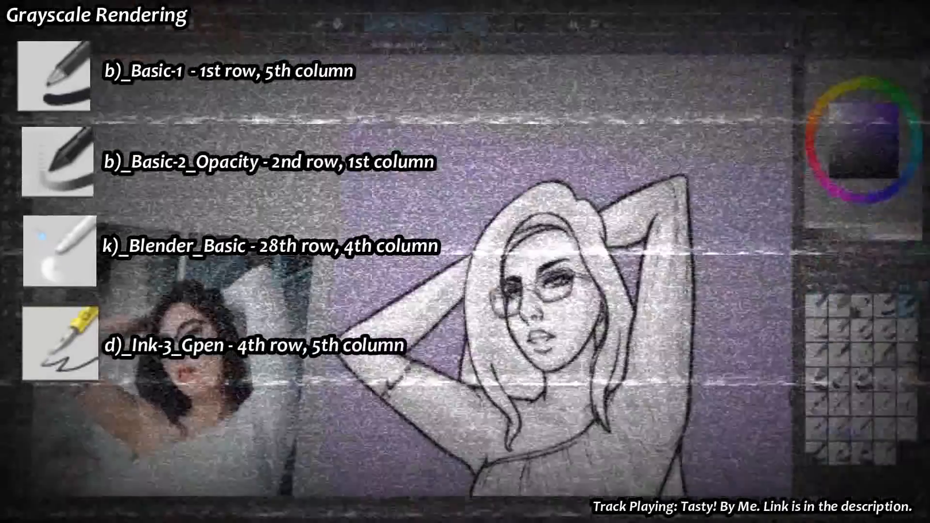
Smooth the shading on the cheek, chin and nose with the Blender Basic brush.
scroll(648, 324, down, 1)
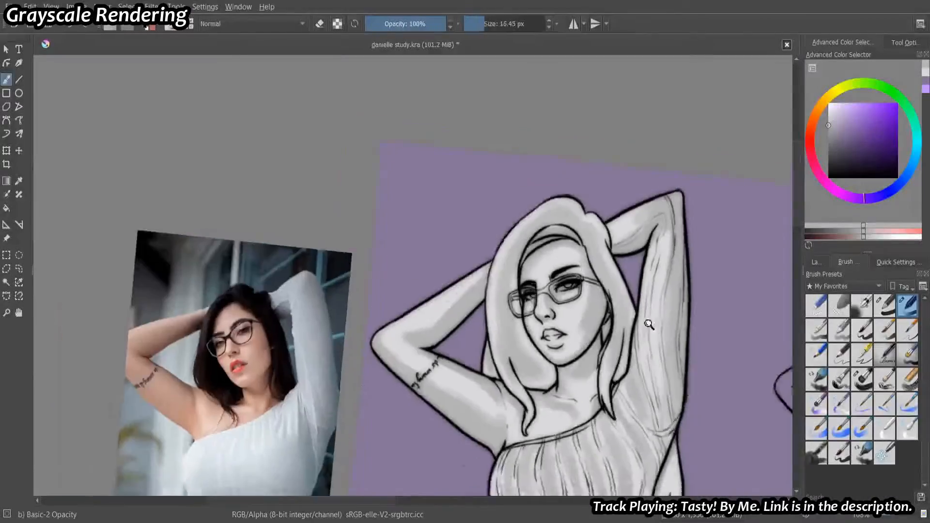
scroll(584, 298, up, 1)
key(/)
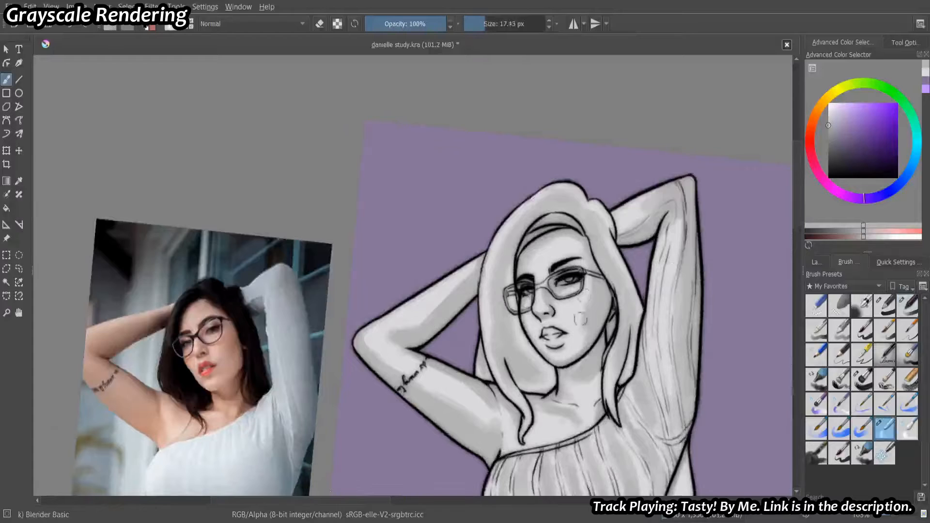
drag(587, 324, 556, 345)
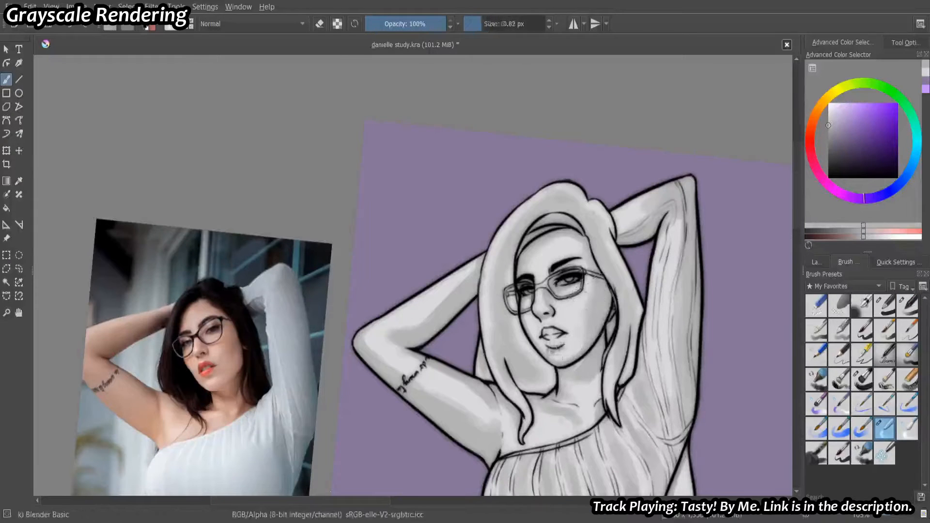
scroll(556, 345, up, 1)
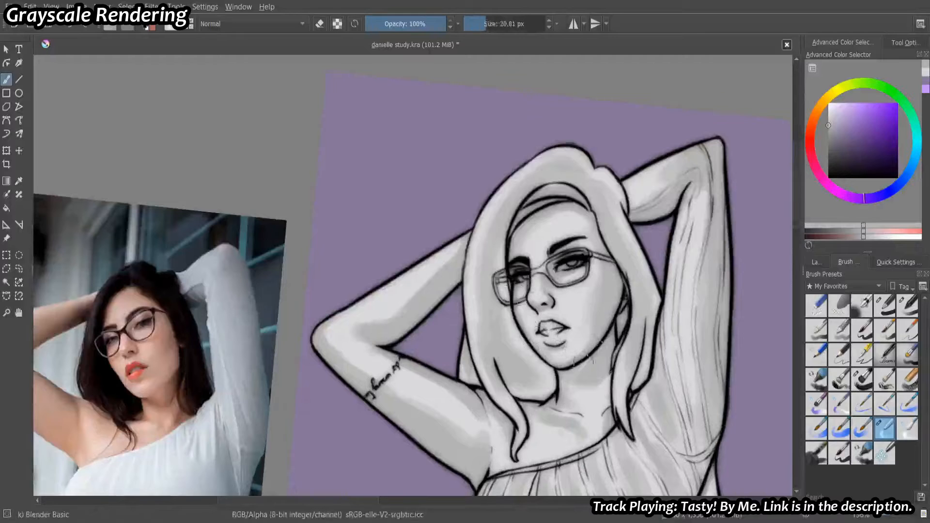
drag(553, 290, 558, 308)
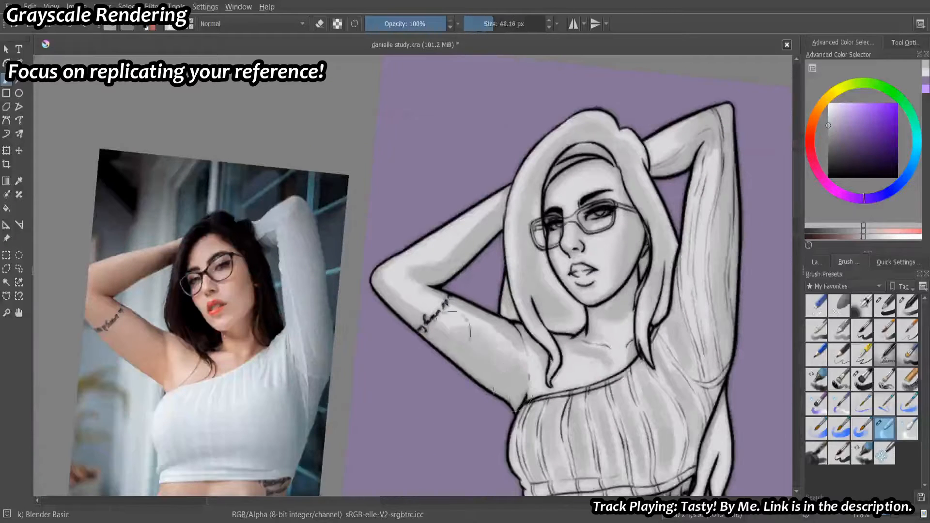
Blend the grey shadows along the bare arm, neck and folds of the top into soft transitions.
drag(499, 324, 504, 344)
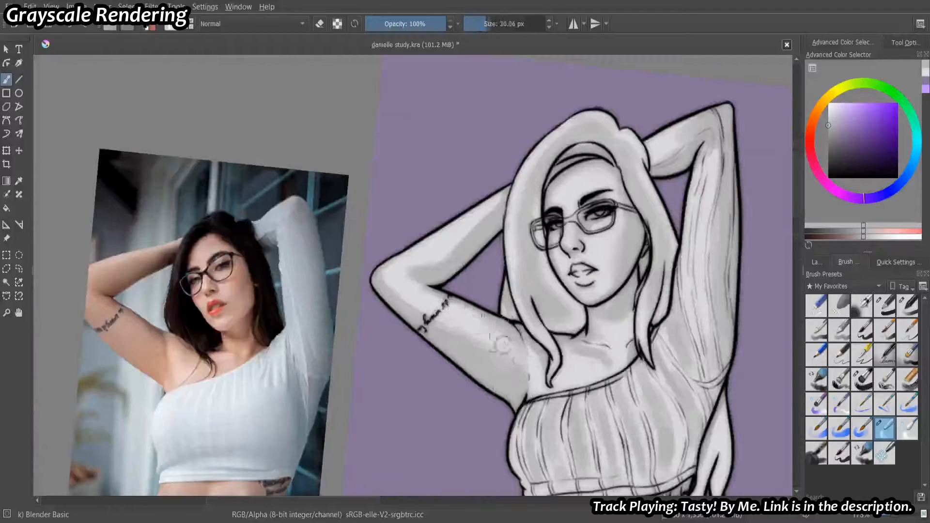
drag(442, 278, 441, 330)
drag(459, 290, 482, 271)
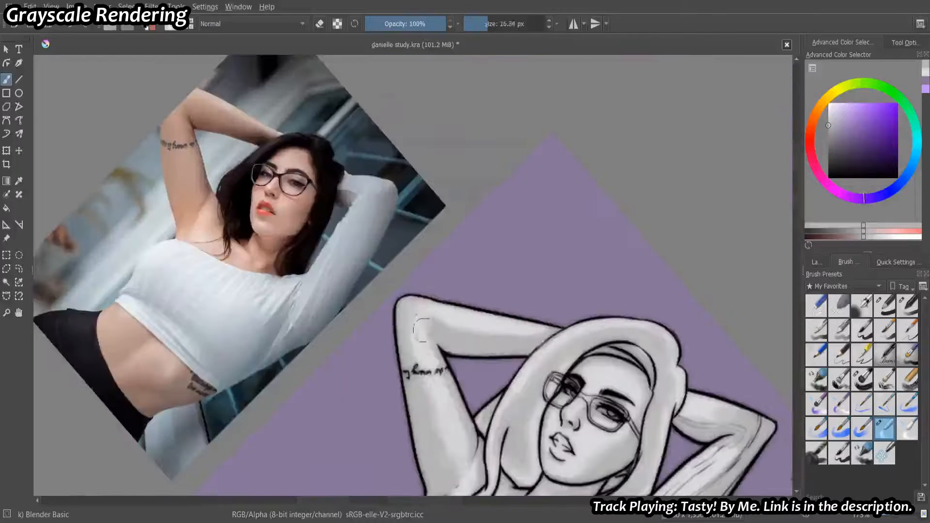
mouse_move(444, 439)
mouse_down()
mouse_move(505, 326)
mouse_move(482, 349)
mouse_move(472, 345)
mouse_up()
drag(473, 345, 464, 345)
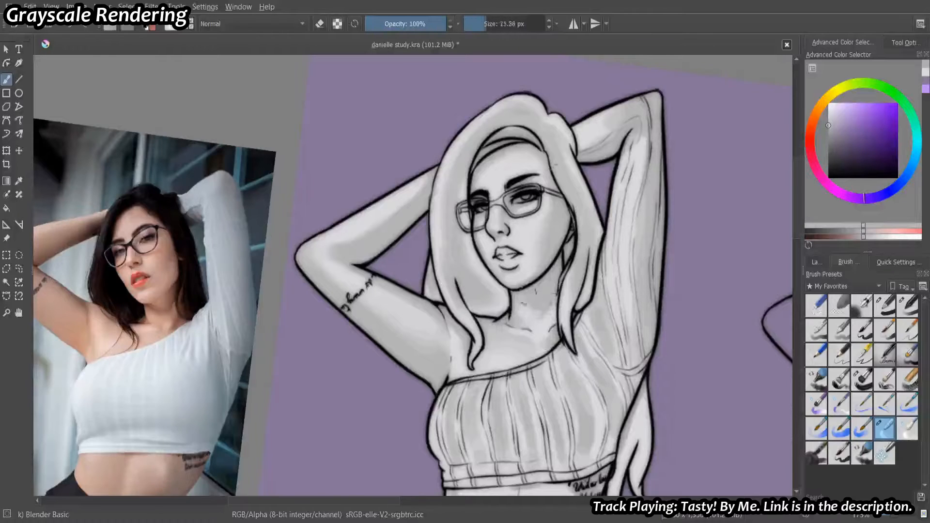
mouse_move(595, 130)
mouse_down()
mouse_move(553, 203)
mouse_move(520, 110)
mouse_up()
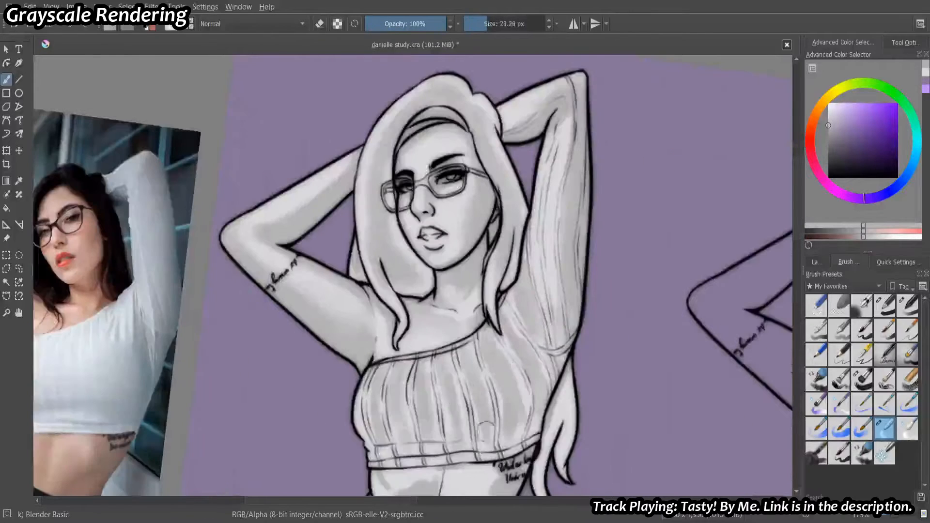
drag(563, 339, 567, 283)
Shade the loose hair strands beneath the raised arm with the Bristles-3 Large Smooth brush.
click(862, 379)
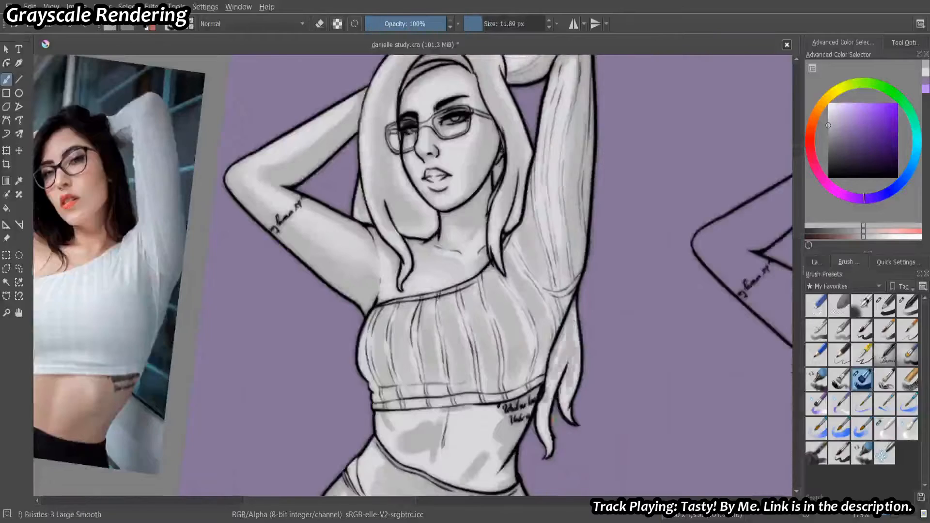
drag(567, 340, 587, 286)
drag(451, 146, 462, 288)
Smooth the grey shading on the midriff around the navel line and waist with the Blender Basic brush.
scroll(449, 193, up, 2)
click(908, 305)
click(885, 429)
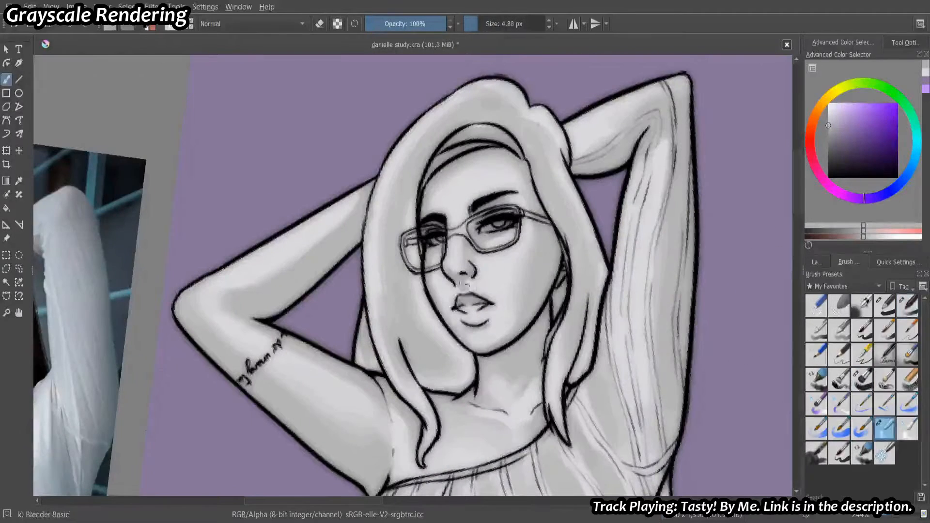
scroll(484, 289, down, 2)
drag(470, 256, 457, 97)
drag(560, 328, 562, 286)
key(/)
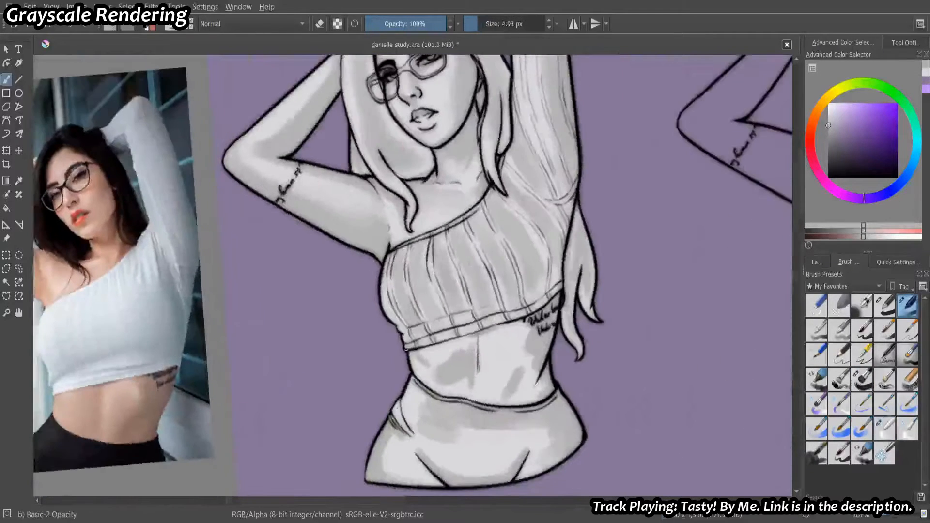
key(/)
drag(465, 368, 496, 362)
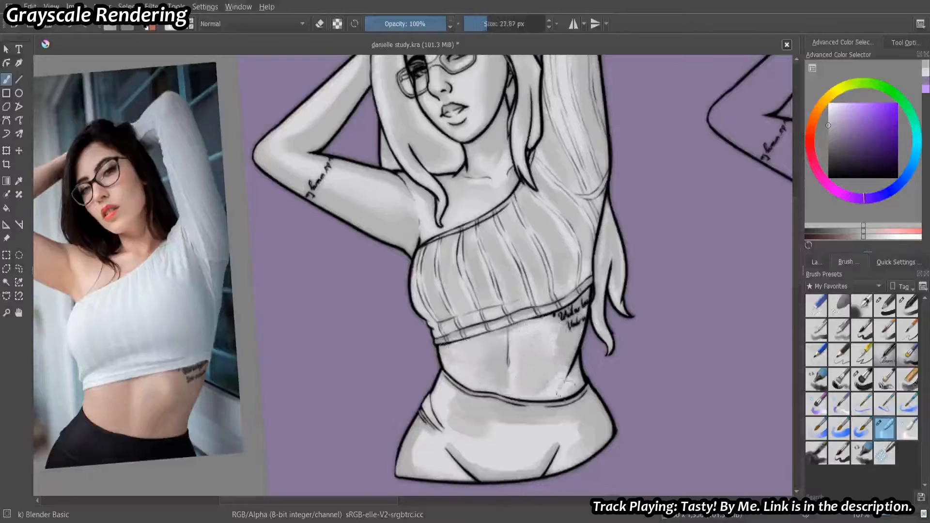
drag(562, 385, 625, 314)
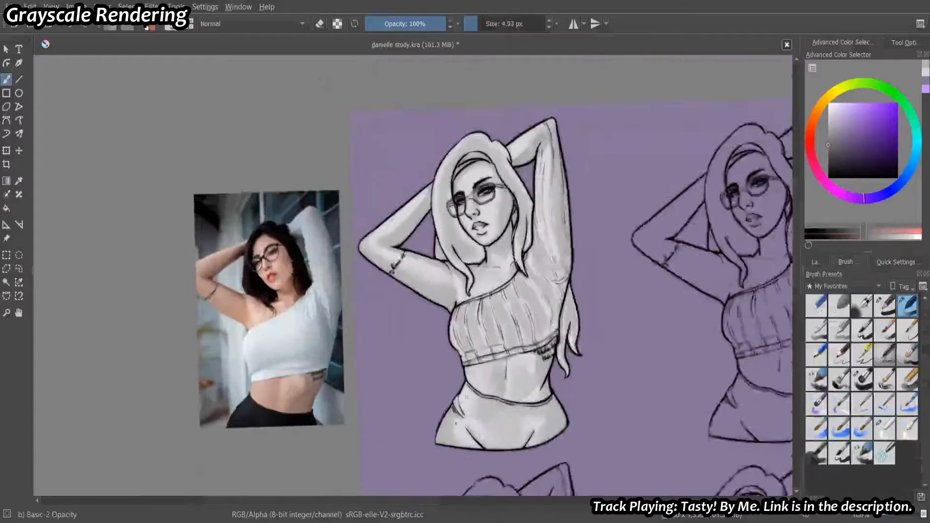
Shade the outer sides of the hips and the midriff under the top's hem in darker grey with the Basic-2 Opacity brush.
scroll(413, 275, up, 1)
drag(586, 391, 575, 428)
drag(428, 411, 417, 447)
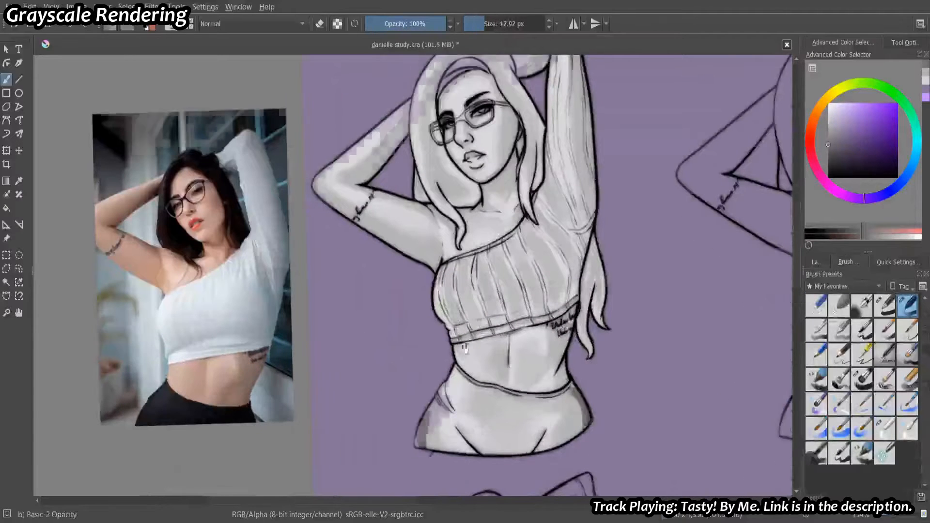
scroll(413, 275, down, 1)
scroll(413, 275, up, 2)
drag(533, 351, 565, 333)
drag(639, 298, 637, 330)
drag(638, 331, 624, 368)
Paint grey shadows on the neck beneath the chin, along the collarbone and on the bare arm.
drag(494, 203, 492, 266)
drag(493, 272, 509, 278)
mouse_move(462, 278)
mouse_down()
mouse_move(508, 281)
mouse_move(475, 287)
mouse_up()
drag(542, 277, 537, 301)
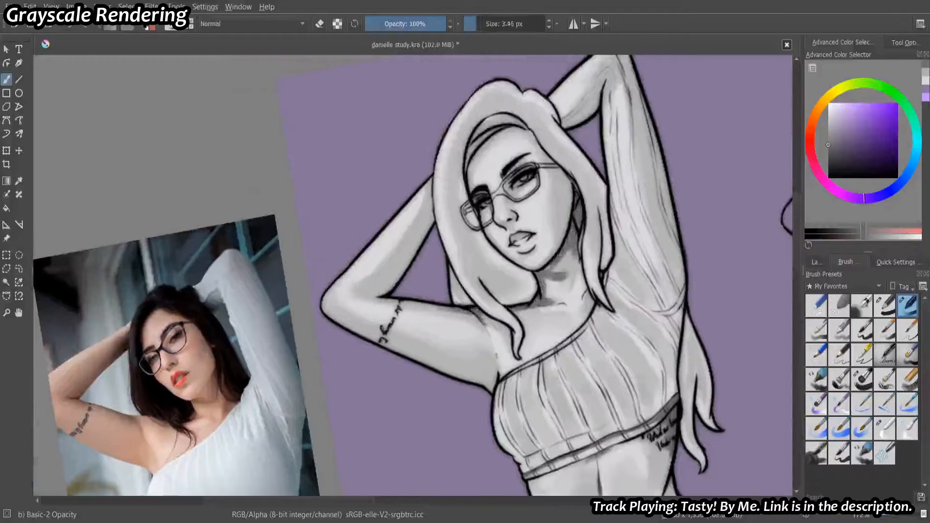
drag(557, 349, 611, 353)
drag(532, 242, 506, 301)
mouse_move(518, 291)
mouse_down()
mouse_move(529, 220)
mouse_move(422, 184)
mouse_move(322, 107)
mouse_move(351, 126)
mouse_up()
drag(545, 416, 598, 386)
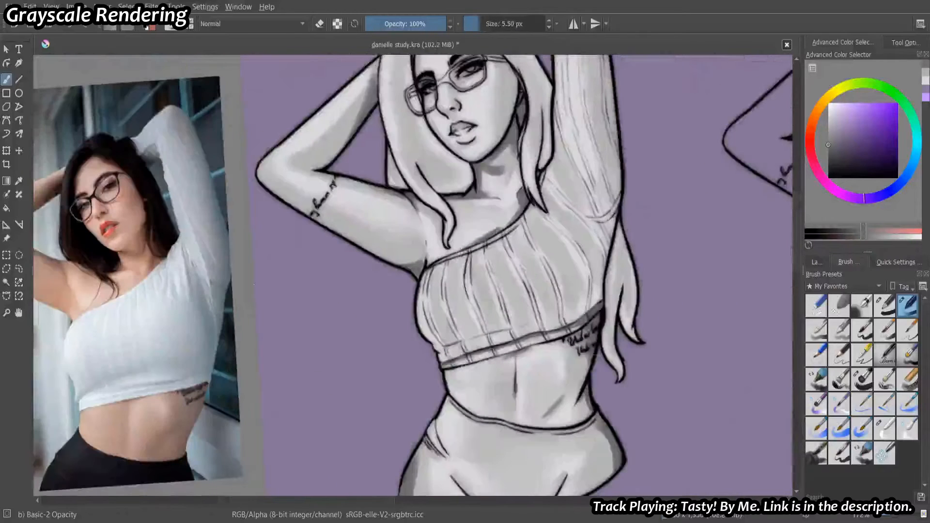
Fill the inner hair above the forehead with dark grey and shade around the eyes behind the glasses.
drag(547, 310, 562, 484)
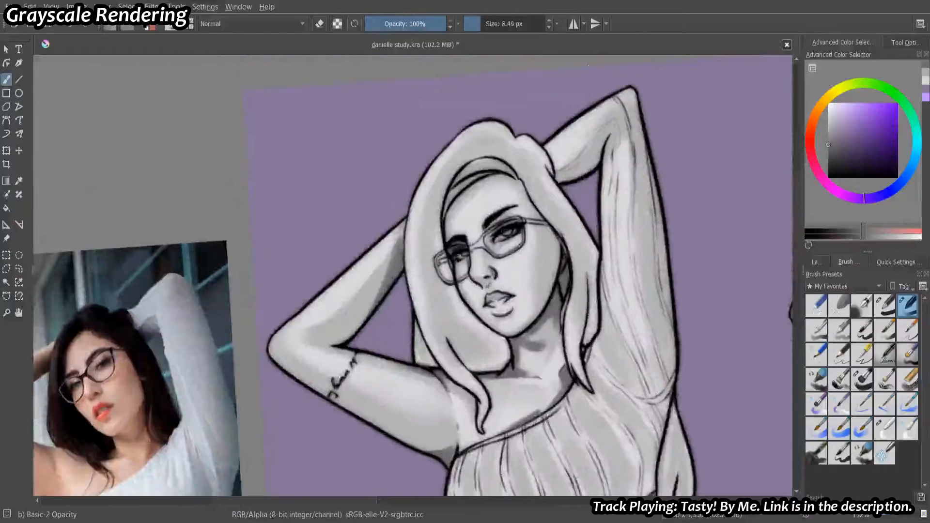
drag(530, 206, 543, 242)
mouse_move(543, 243)
mouse_down()
mouse_move(570, 321)
mouse_move(546, 360)
mouse_up()
drag(470, 295, 471, 323)
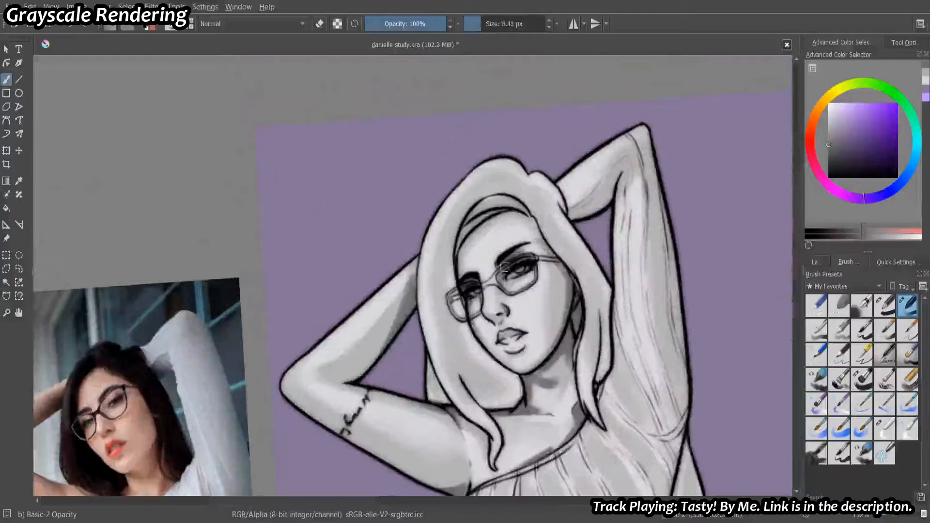
drag(520, 209, 467, 221)
drag(502, 213, 457, 249)
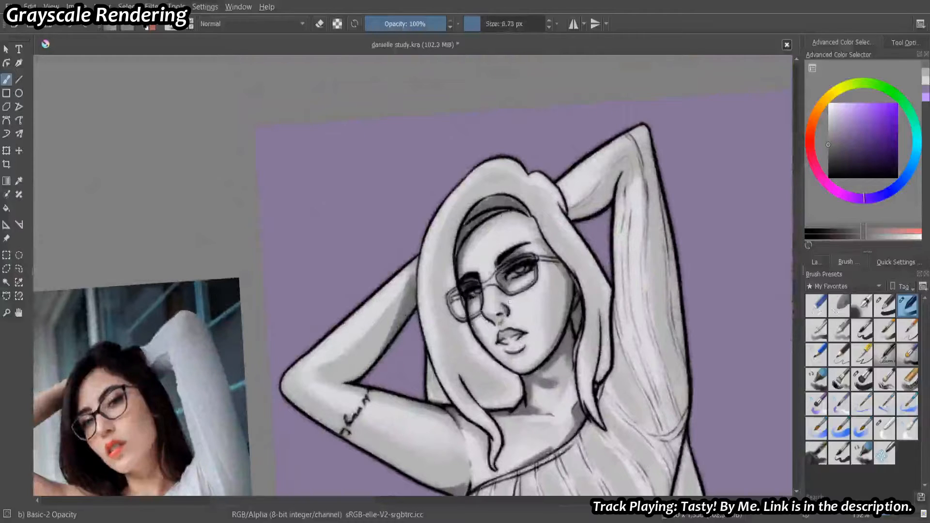
mouse_move(510, 302)
mouse_down()
mouse_move(462, 226)
mouse_move(503, 235)
mouse_move(460, 268)
mouse_move(456, 315)
mouse_up()
Smooth the shading on the forehead, cheek and eye area with the Blender Basic brush.
click(885, 428)
drag(526, 340, 536, 303)
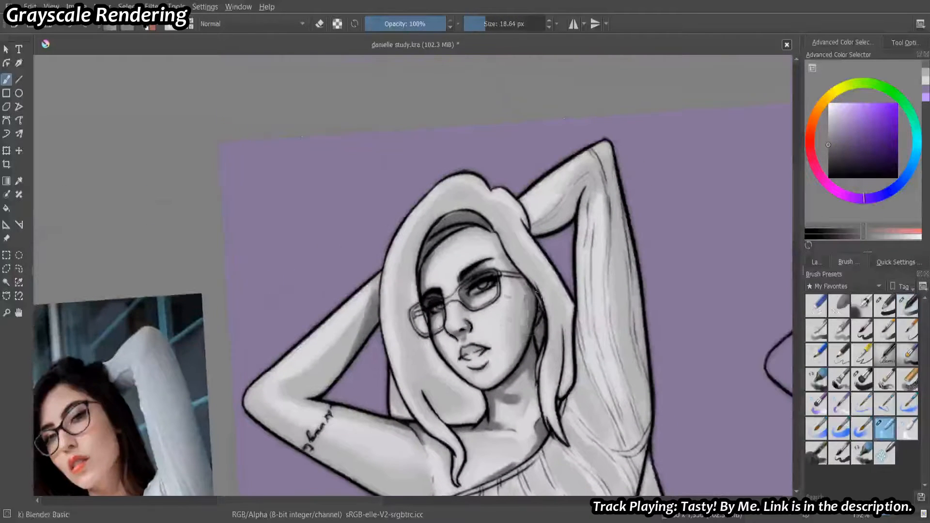
drag(495, 220, 510, 274)
drag(514, 274, 510, 274)
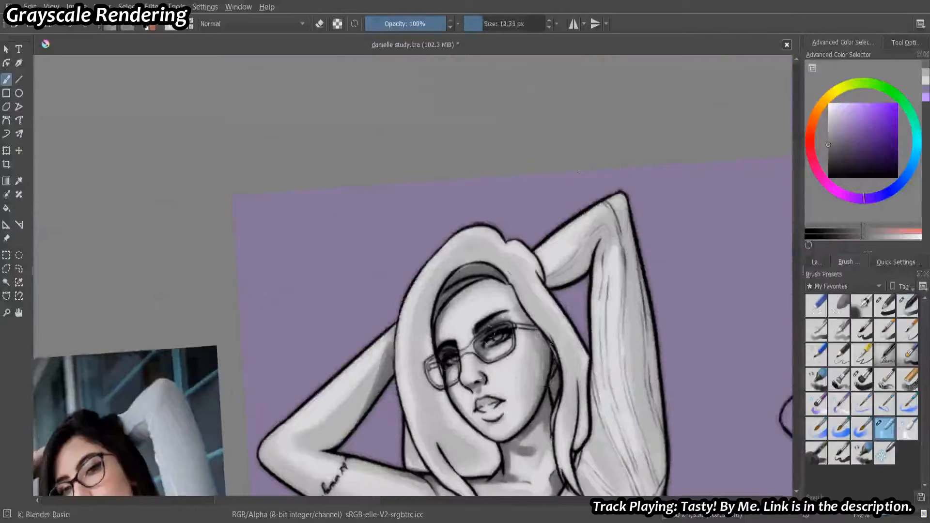
mouse_move(445, 367)
mouse_down()
mouse_move(440, 342)
mouse_move(472, 359)
mouse_up()
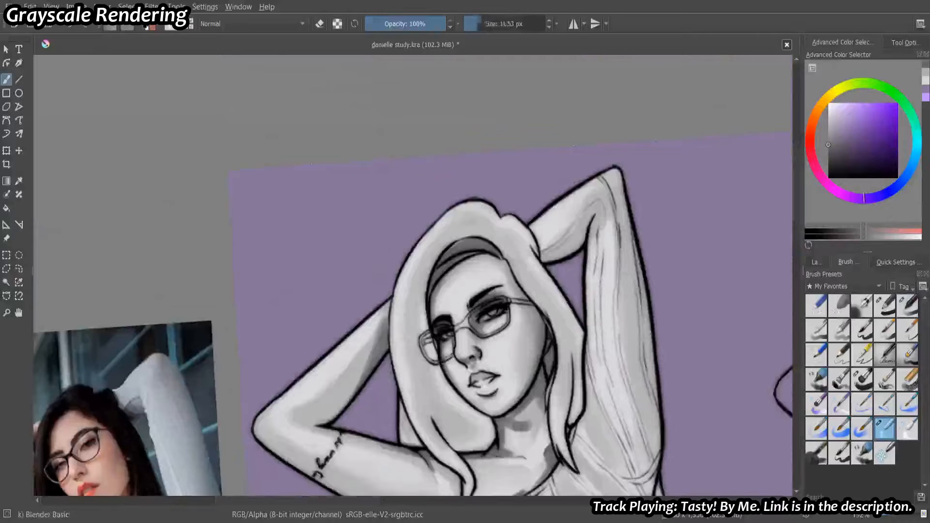
drag(548, 357, 543, 356)
drag(543, 356, 535, 304)
drag(518, 366, 508, 353)
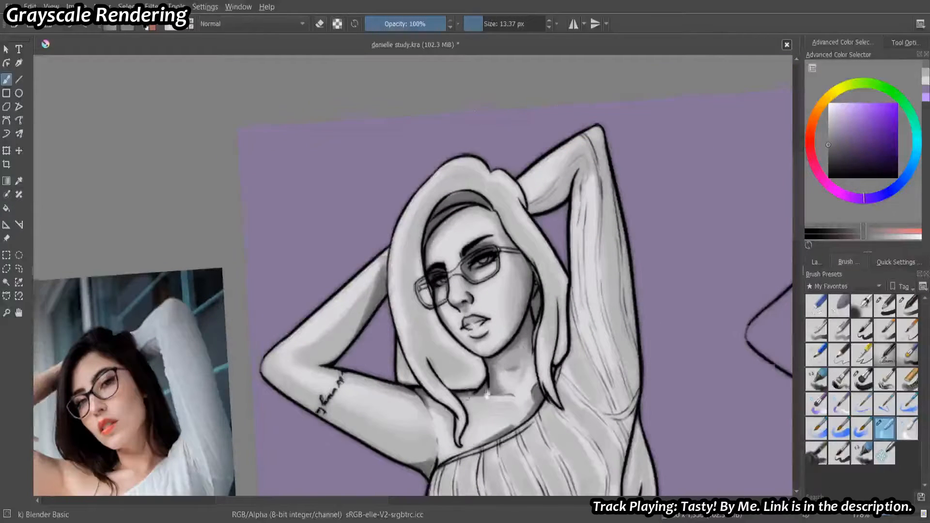
Blend the shadows on the neck, collarbone and bare upper arm into soft transitions.
drag(480, 404, 490, 394)
drag(558, 348, 552, 363)
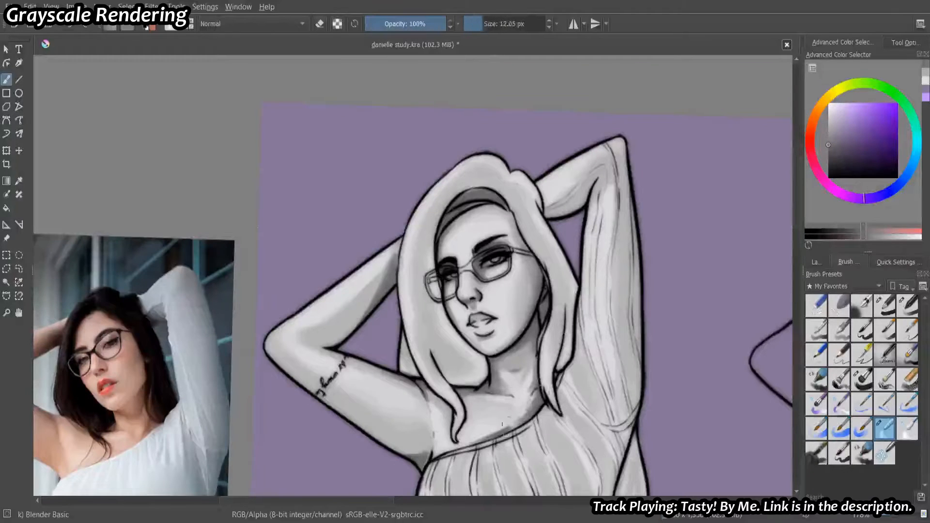
drag(528, 398, 555, 385)
drag(504, 421, 510, 421)
drag(510, 420, 529, 415)
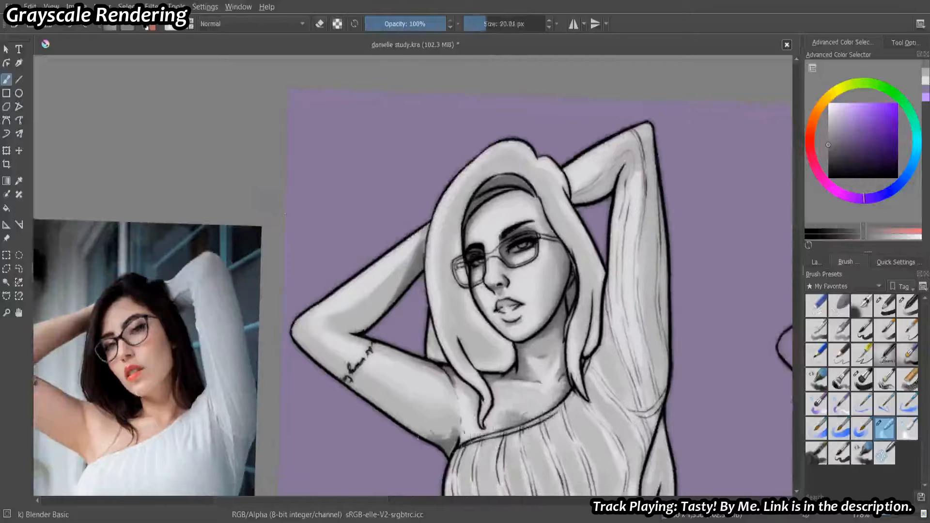
mouse_move(448, 429)
mouse_down()
mouse_move(556, 330)
mouse_move(526, 354)
mouse_up()
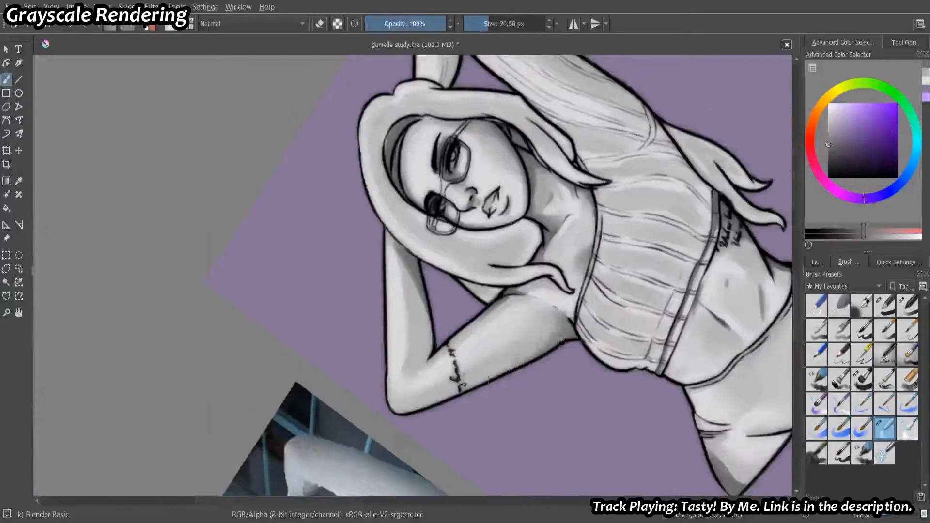
mouse_move(547, 276)
mouse_down()
mouse_move(491, 385)
mouse_move(474, 380)
mouse_move(498, 335)
mouse_up()
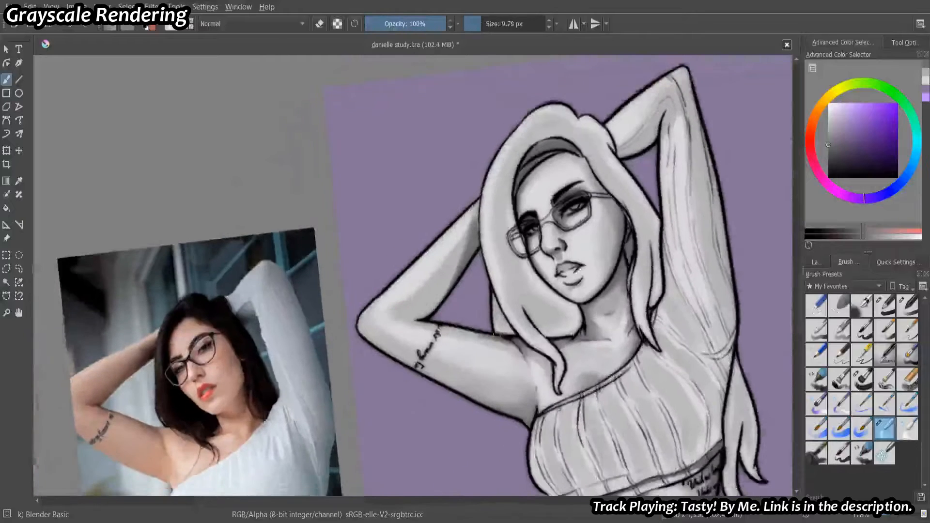
drag(491, 295, 593, 343)
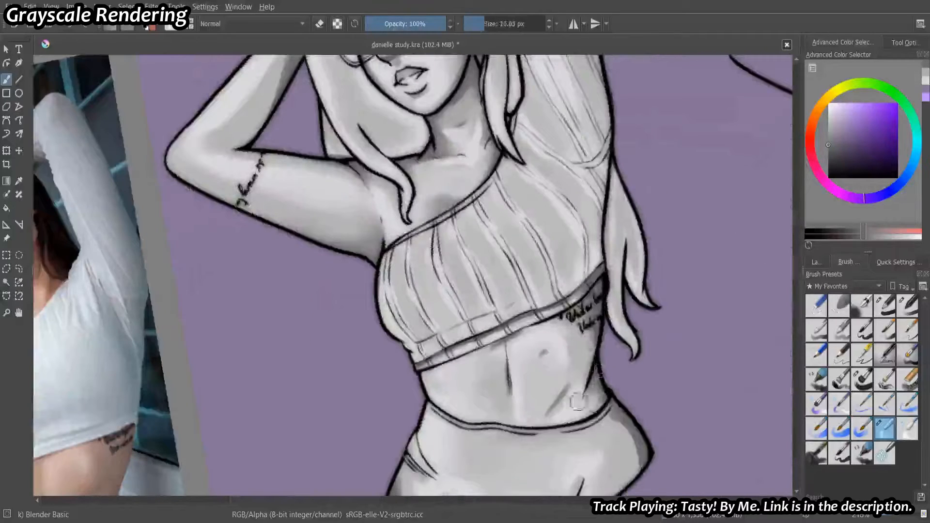
Blend the grey shading across the midriff and both hips with the Blender Basic brush.
mouse_move(578, 401)
mouse_down()
mouse_move(524, 337)
mouse_move(577, 395)
mouse_move(562, 345)
mouse_up()
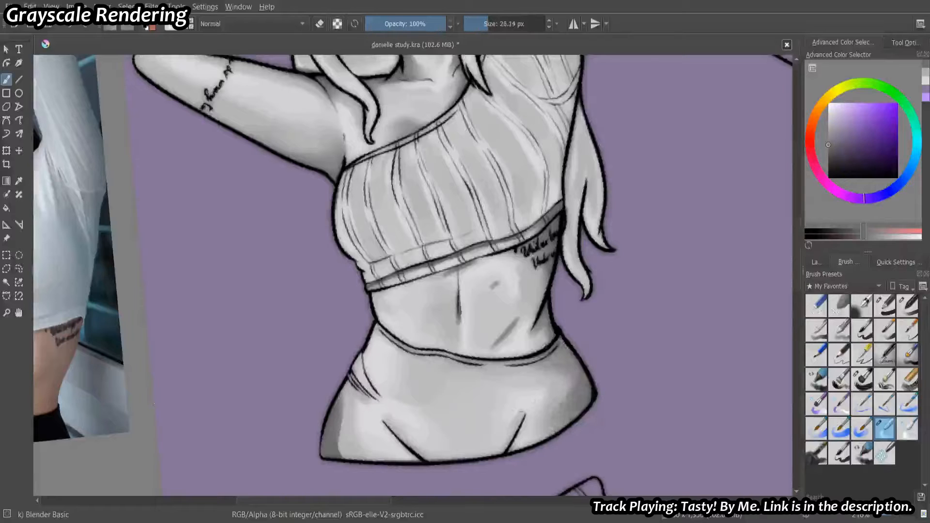
mouse_move(345, 431)
mouse_down()
mouse_move(403, 432)
mouse_move(411, 414)
mouse_move(394, 448)
mouse_up()
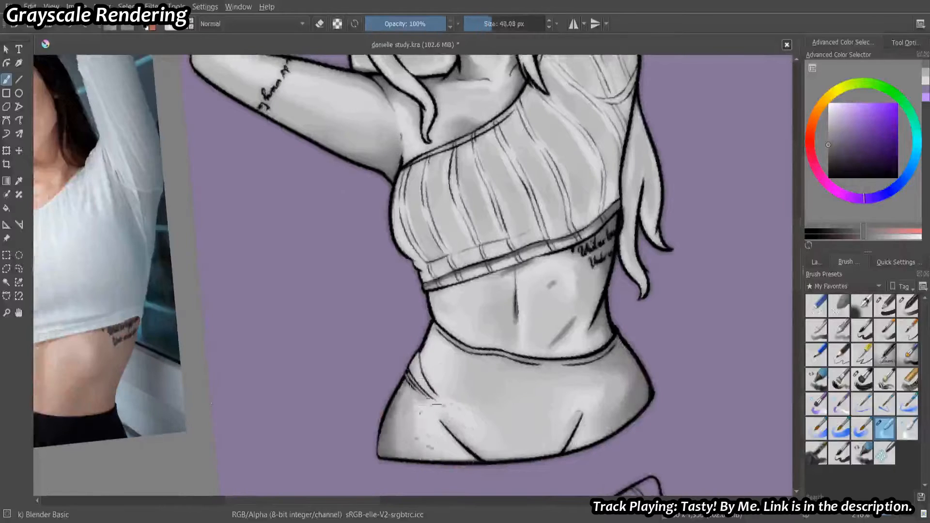
scroll(485, 377, down, 1)
drag(485, 339, 442, 442)
drag(299, 208, 436, 315)
scroll(436, 315, up, 1)
drag(463, 286, 424, 344)
drag(437, 290, 430, 333)
mouse_move(485, 257)
mouse_down()
mouse_move(448, 342)
mouse_move(463, 315)
mouse_up()
Shade the crown and the long left section of the hair with the Bristles-3 Large Smooth brush, undoing the last stroke.
click(816, 261)
click(888, 427)
click(848, 261)
click(862, 379)
drag(641, 187, 528, 182)
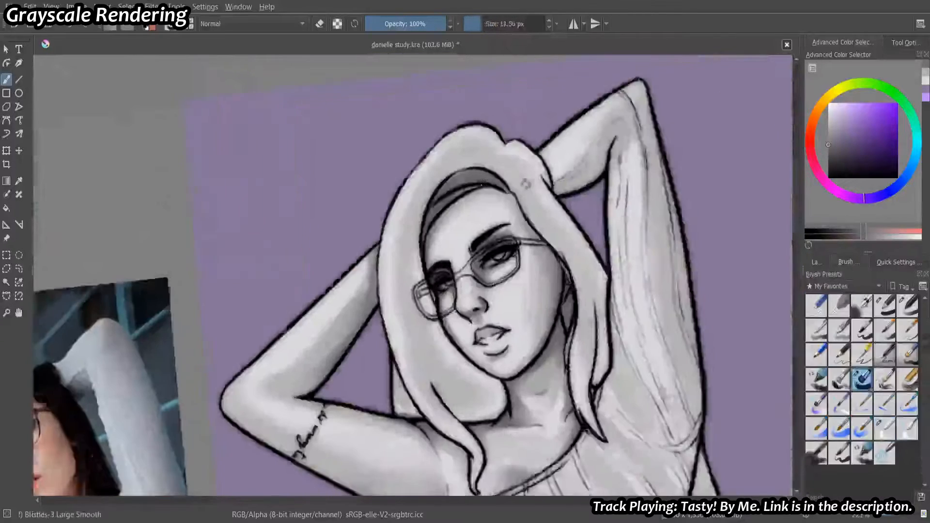
key(5)
drag(417, 375, 422, 390)
drag(427, 303, 478, 441)
drag(441, 349, 482, 444)
drag(494, 179, 510, 230)
drag(453, 286, 429, 386)
mouse_move(438, 305)
mouse_down()
mouse_move(547, 247)
mouse_move(523, 225)
mouse_move(508, 228)
mouse_up()
key(ctrl+z)
Paint grey shading down the right side of the hair from the parting to the shoulder with an adjusted brush size.
key([)
mouse_move(514, 225)
mouse_down()
mouse_move(562, 339)
mouse_move(550, 284)
mouse_up()
drag(548, 242, 555, 334)
drag(557, 303, 562, 394)
mouse_move(563, 395)
mouse_down()
mouse_move(571, 371)
mouse_move(526, 419)
mouse_up()
drag(526, 419, 523, 472)
drag(563, 262, 537, 209)
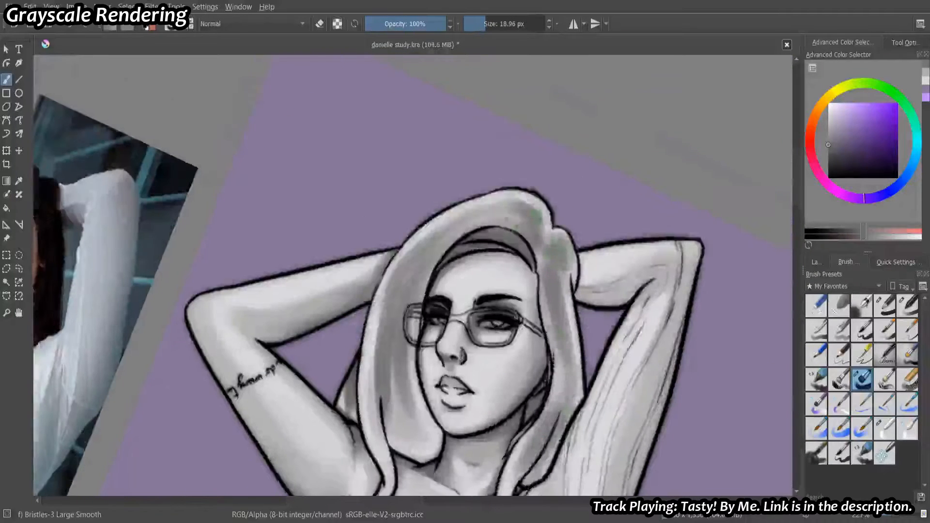
Deepen the grey on the crown and along the left hair section beside the face with a larger brush.
key(5)
mouse_move(485, 194)
mouse_down()
mouse_move(429, 218)
mouse_move(473, 213)
mouse_up()
key(])
mouse_move(427, 397)
mouse_down()
mouse_move(445, 441)
mouse_move(432, 441)
mouse_up()
drag(408, 319, 421, 274)
drag(393, 334, 429, 458)
drag(397, 373, 431, 480)
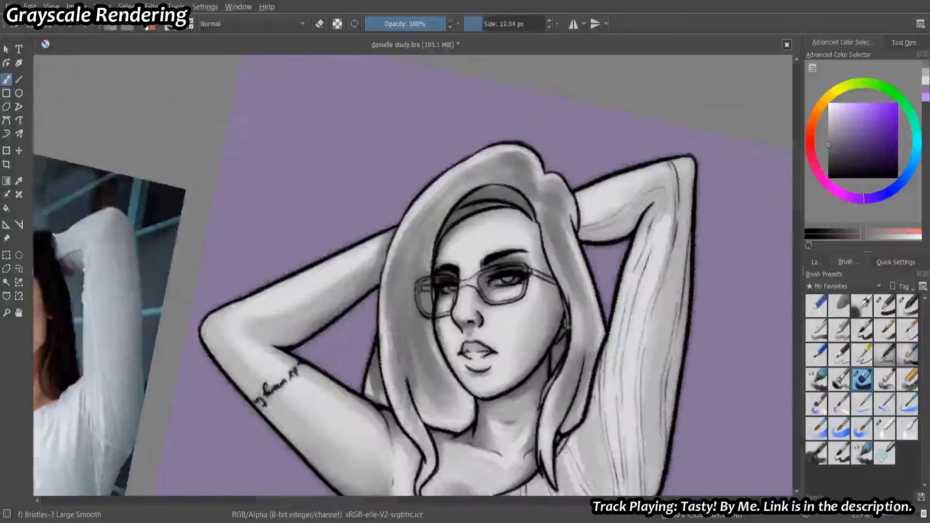
Shade the hair locks beside the cheeks and neck and the strand over the right shoulder.
drag(565, 324, 548, 458)
drag(547, 422, 570, 396)
drag(456, 375, 492, 424)
key([)
drag(438, 330, 487, 419)
mouse_move(472, 378)
mouse_down()
mouse_move(489, 412)
mouse_move(489, 386)
mouse_move(436, 255)
mouse_up()
drag(588, 334, 601, 422)
scroll(595, 390, down, 2)
drag(610, 368, 588, 324)
Clean up the eyes behind the glasses on the layer above, using the Basic-2 Opacity brush and a colour sampled from the eye.
key(5)
scroll(591, 312, up, 3)
click(885, 305)
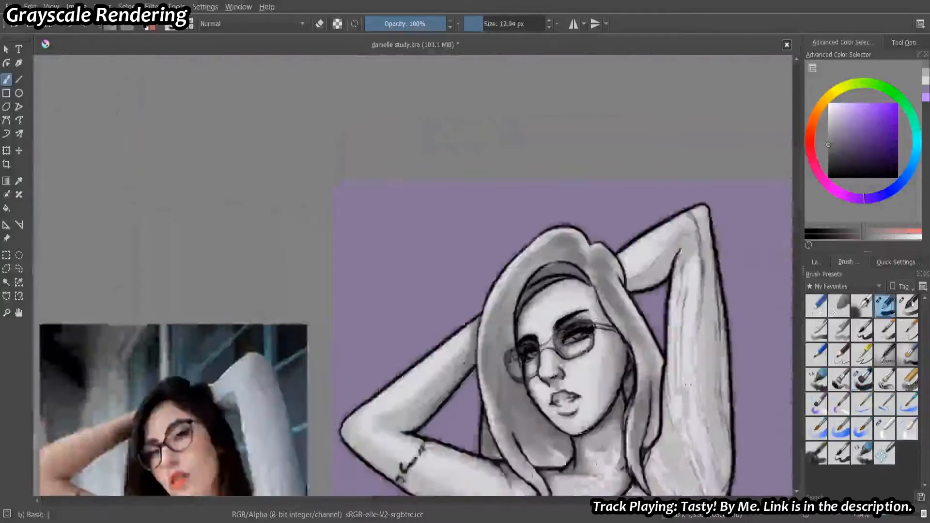
click(907, 306)
click(816, 262)
key(Page_Up)
key(e)
ctrl+click(571, 349)
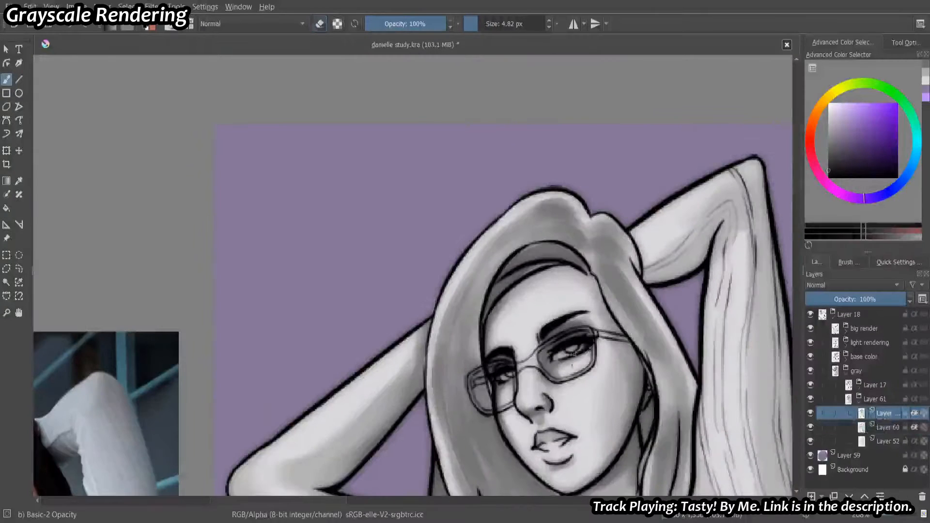
drag(568, 355, 581, 346)
drag(513, 371, 508, 371)
scroll(525, 369, up, 2)
scroll(547, 352, down, 3)
Add small white highlights to the pupils with the Ink-3 Gpen brush.
click(830, 104)
scroll(578, 300, up, 3)
click(848, 262)
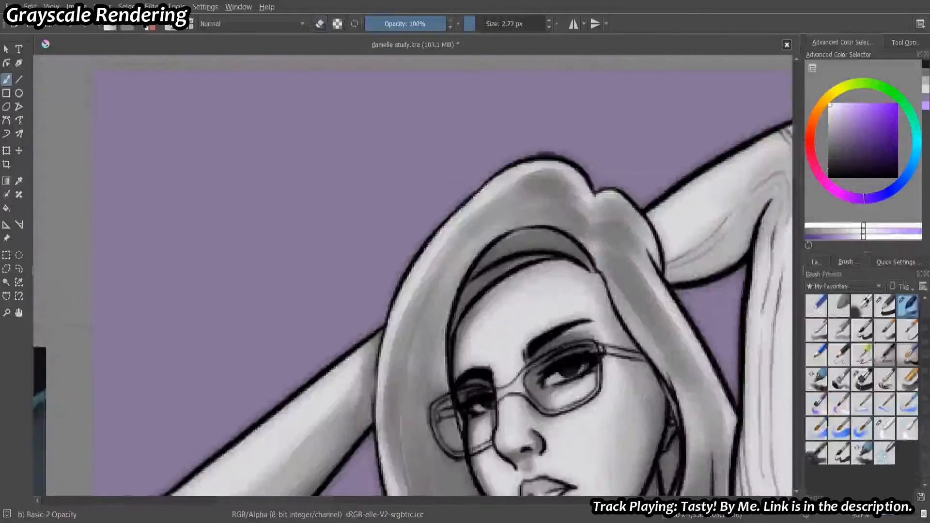
click(862, 355)
scroll(589, 369, up, 1)
click(576, 364)
drag(587, 359, 605, 325)
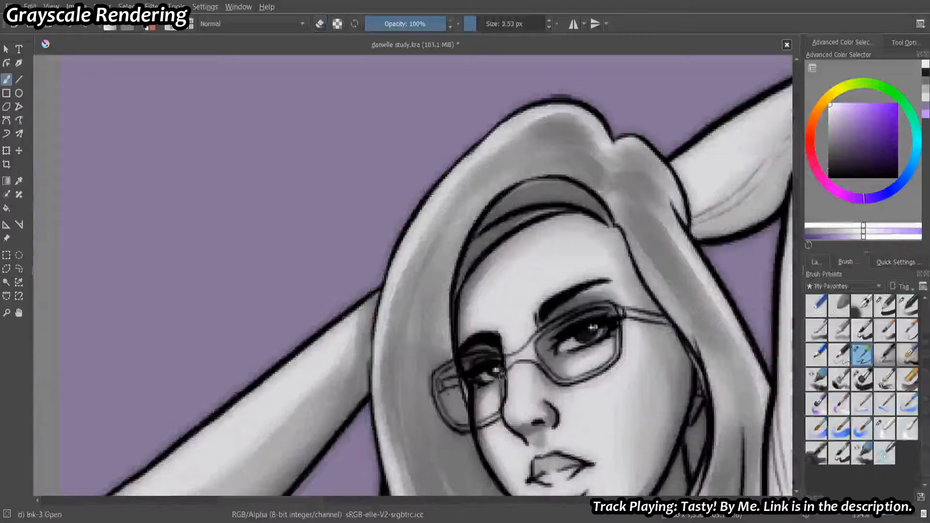
Outline the right eye's highlight with a freehand selection and activate the Transform tool on it.
scroll(528, 370, up, 1)
click(19, 268)
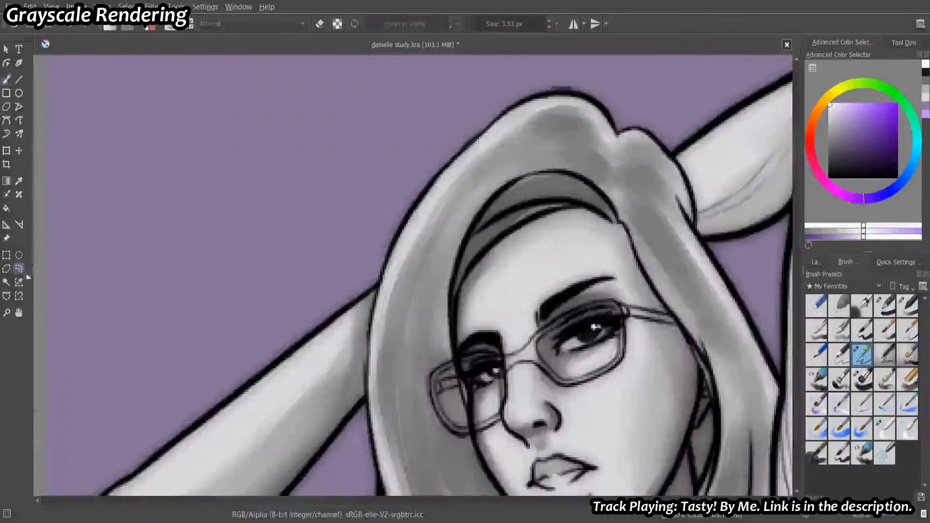
drag(601, 313, 588, 330)
click(6, 151)
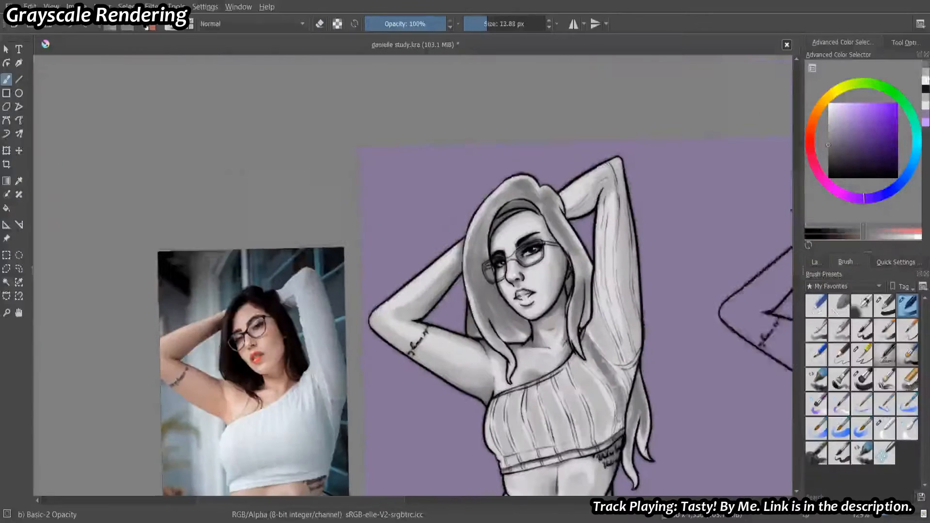
Blend the grey shading on the sleeve and underarm folds with a resized Blender Basic brush.
click(885, 429)
mouse_move(611, 330)
mouse_down()
mouse_move(617, 421)
mouse_move(626, 343)
mouse_up()
key(])
key([)
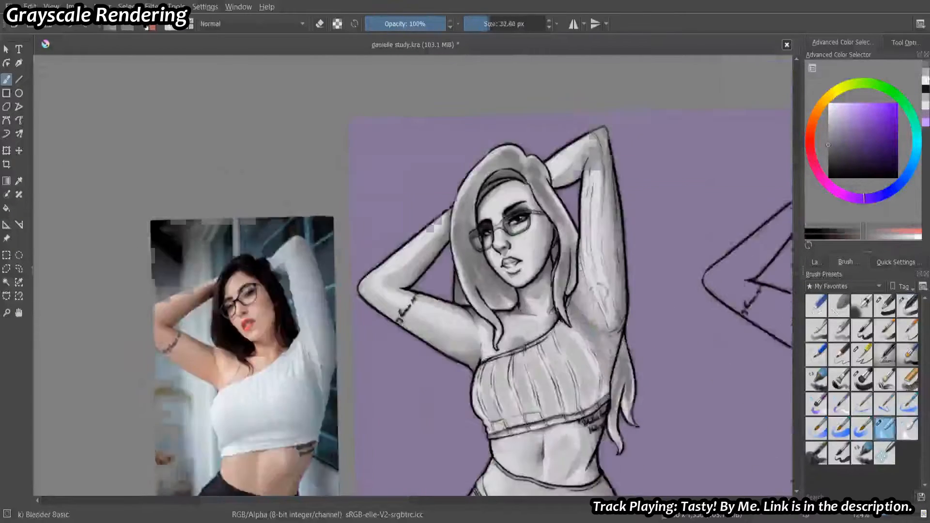
scroll(413, 275, down, 2)
key(5)
drag(534, 339, 538, 271)
Paint white highlights on the nose and lips with the Ink-3 Gpen brush.
click(907, 306)
click(817, 262)
scroll(481, 392, up, 1)
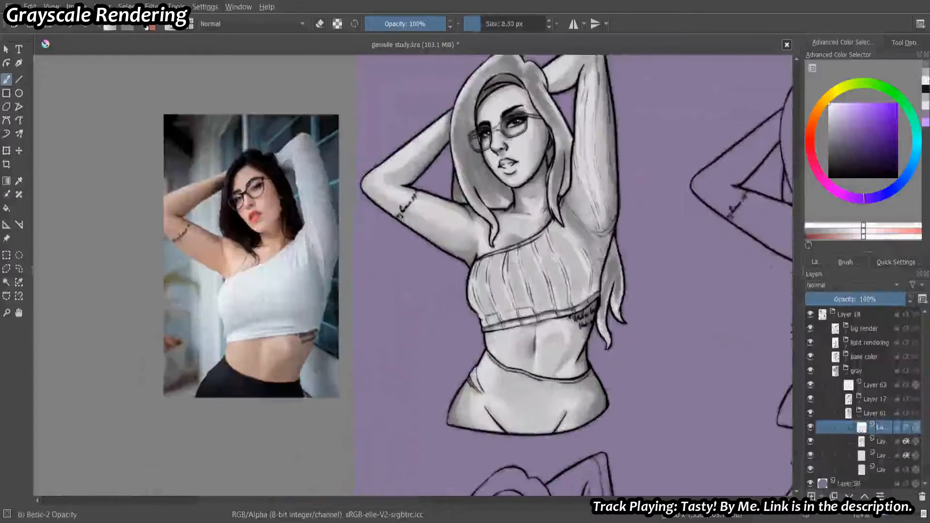
click(845, 262)
click(862, 355)
scroll(490, 390, up, 1)
scroll(512, 359, up, 4)
mouse_move(513, 364)
mouse_down()
mouse_move(399, 406)
mouse_move(475, 383)
mouse_move(541, 272)
mouse_up()
mouse_move(531, 282)
mouse_down()
mouse_move(577, 282)
mouse_move(519, 406)
mouse_up()
scroll(518, 406, down, 1)
click(444, 430)
mouse_move(444, 430)
mouse_down()
mouse_move(560, 332)
mouse_move(473, 422)
mouse_move(471, 391)
mouse_up()
scroll(473, 422, down, 2)
scroll(417, 67, up, 3)
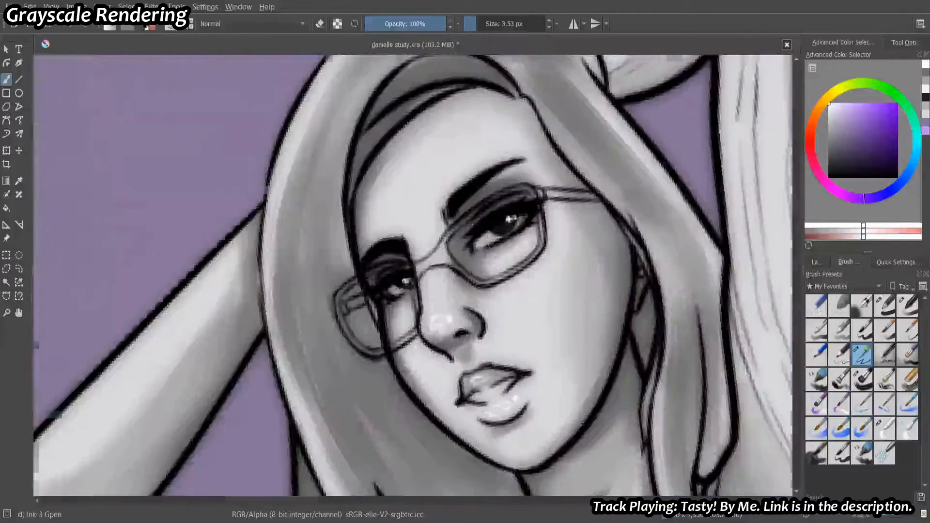
Paint white reflection streaks on the left glasses lens on Layer 63.
click(816, 262)
click(875, 384)
drag(392, 271, 402, 288)
drag(398, 292, 407, 306)
Add glossy white highlights along the left hip below the waistband.
scroll(431, 252, down, 4)
mouse_move(508, 427)
mouse_down()
mouse_move(483, 285)
mouse_move(508, 318)
mouse_up()
scroll(482, 286, up, 1)
scroll(458, 400, up, 2)
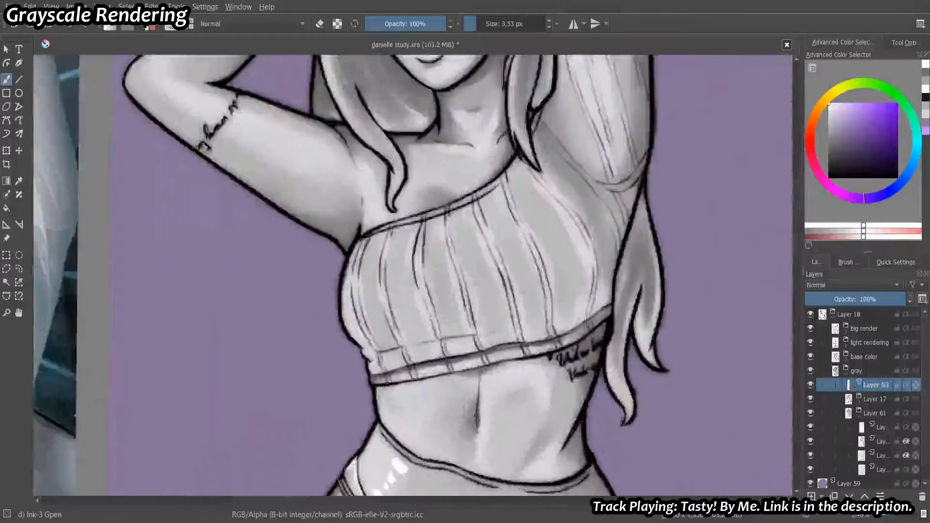
drag(457, 400, 522, 283)
drag(412, 369, 388, 428)
Draw thin white highlights along the outer edge of the hair on its left side.
scroll(444, 320, down, 3)
mouse_move(441, 161)
mouse_down()
mouse_move(505, 236)
mouse_move(506, 313)
mouse_move(531, 409)
mouse_move(591, 272)
mouse_up()
scroll(505, 236, up, 2)
mouse_move(557, 339)
mouse_down()
mouse_move(495, 374)
mouse_move(434, 332)
mouse_up()
mouse_move(439, 335)
mouse_down()
mouse_move(425, 368)
mouse_move(432, 381)
mouse_move(347, 190)
mouse_move(431, 305)
mouse_move(443, 158)
mouse_move(484, 310)
mouse_up()
scroll(443, 275, up, 2)
scroll(414, 276, down, 2)
scroll(413, 276, up, 2)
drag(332, 289, 461, 129)
drag(370, 364, 365, 374)
drag(414, 145, 414, 436)
Trace white highlights along the lower rims of the glasses.
scroll(413, 276, up, 1)
drag(348, 315, 362, 361)
drag(493, 302, 511, 319)
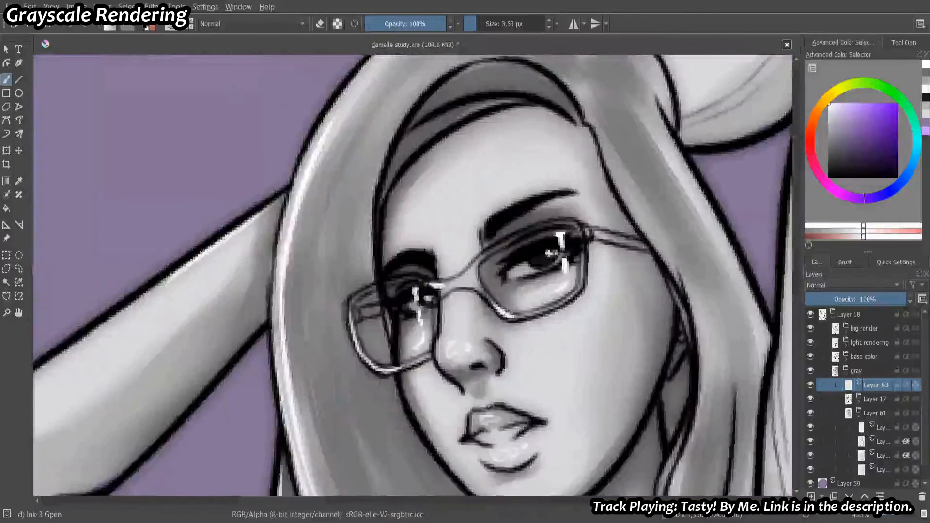
scroll(551, 253, down, 2)
scroll(551, 253, up, 1)
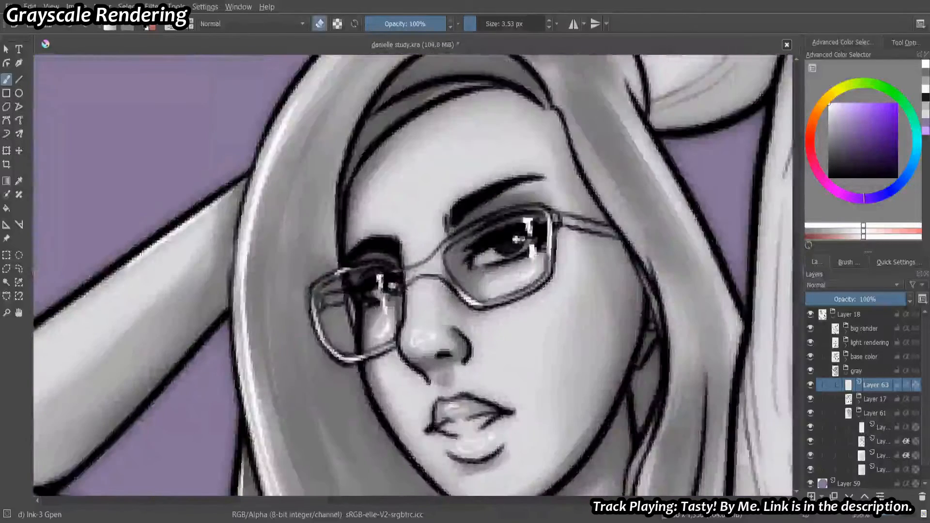
Save the painting and collapse the gray layer group.
scroll(557, 377, down, 3)
scroll(557, 377, up, 1)
drag(558, 377, 427, 439)
key(ctrl+s)
click(846, 373)
drag(413, 275, 532, 268)
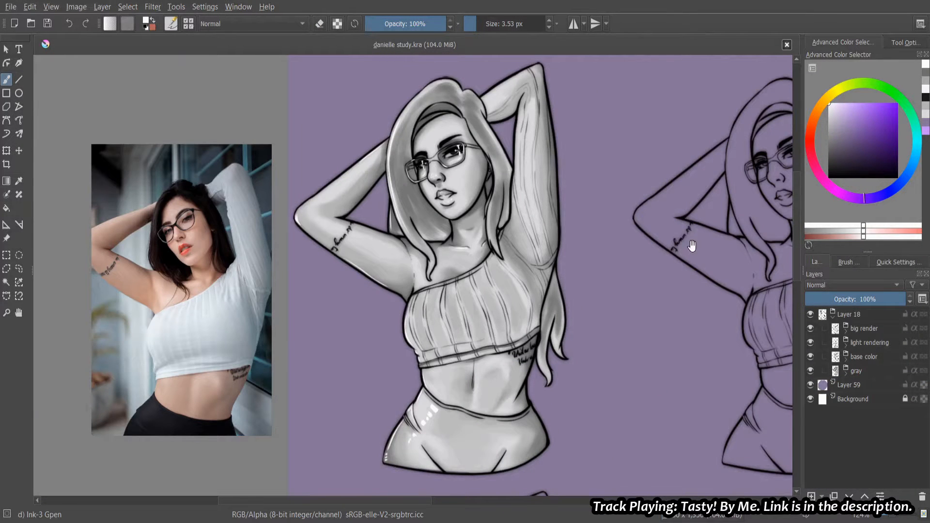
Move the reference photo beside the second figure and select Layer 54 under the base color line art.
drag(691, 245, 511, 276)
click(6, 238)
drag(80, 277, 243, 257)
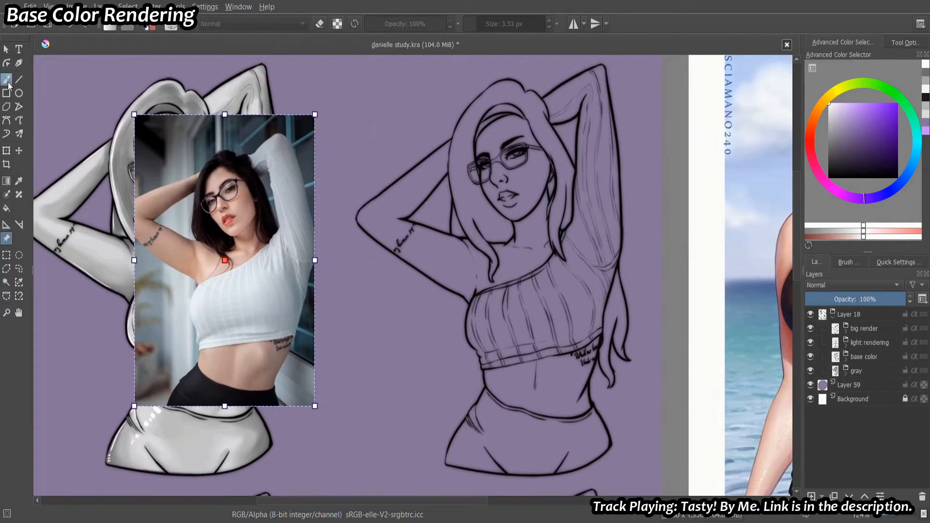
click(870, 385)
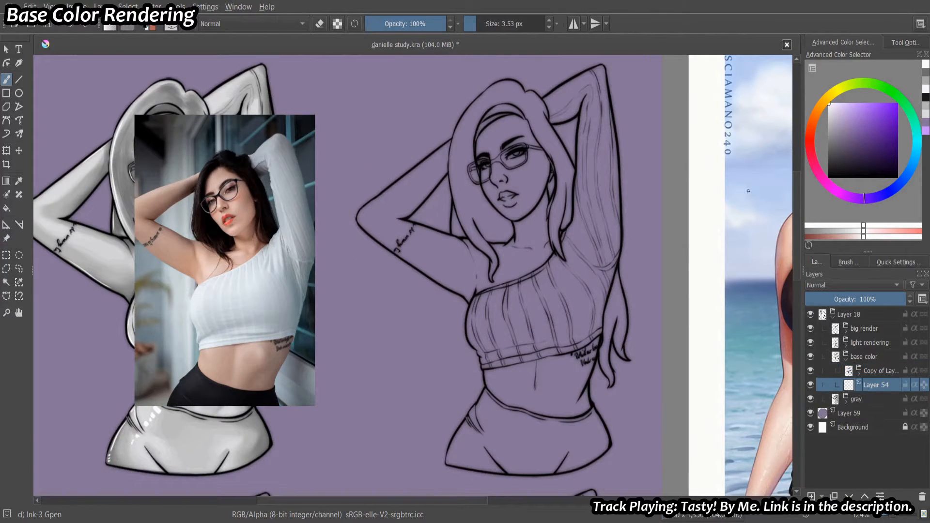
Switch to the Basic-1 brush in paint mode and choose a pale orange-beige skin tone.
click(827, 100)
click(847, 262)
click(885, 305)
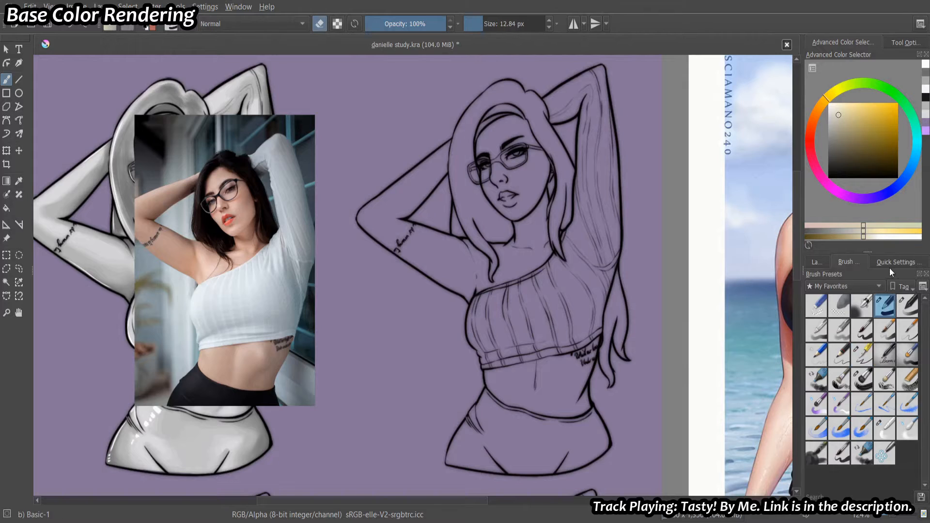
click(817, 262)
click(845, 112)
click(821, 109)
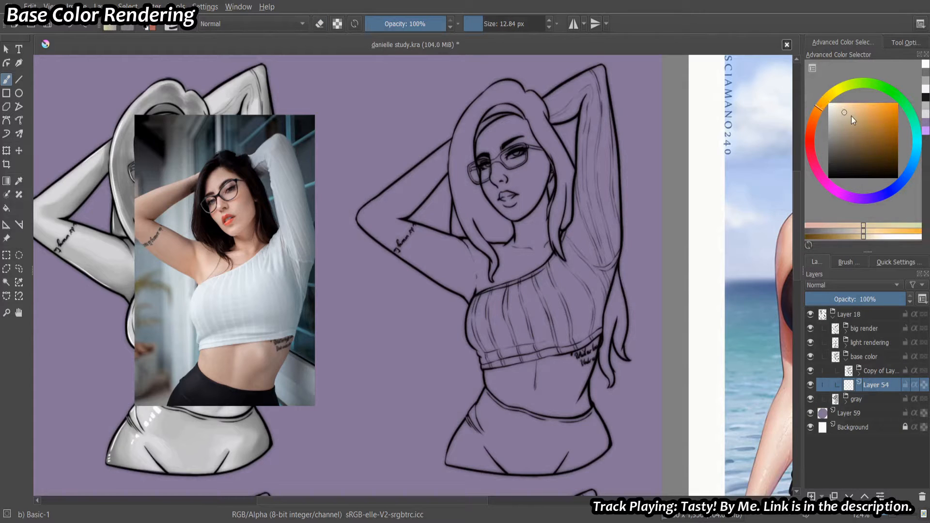
click(844, 111)
Test lighter and darker beige strokes over the neck with a brush about 21 px wide and settle on a skin tone.
shift+drag(526, 212, 531, 212)
drag(531, 212, 534, 286)
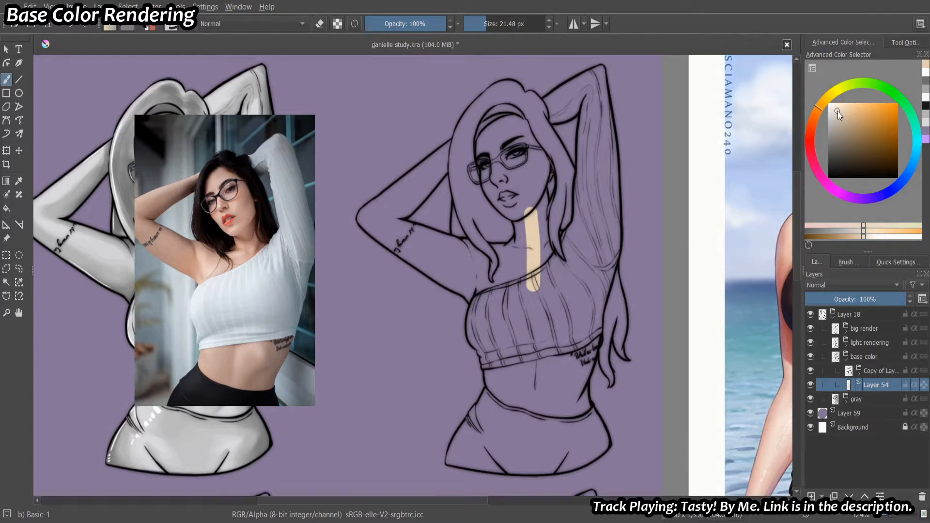
click(840, 110)
drag(522, 196, 532, 295)
click(840, 116)
drag(521, 202, 522, 289)
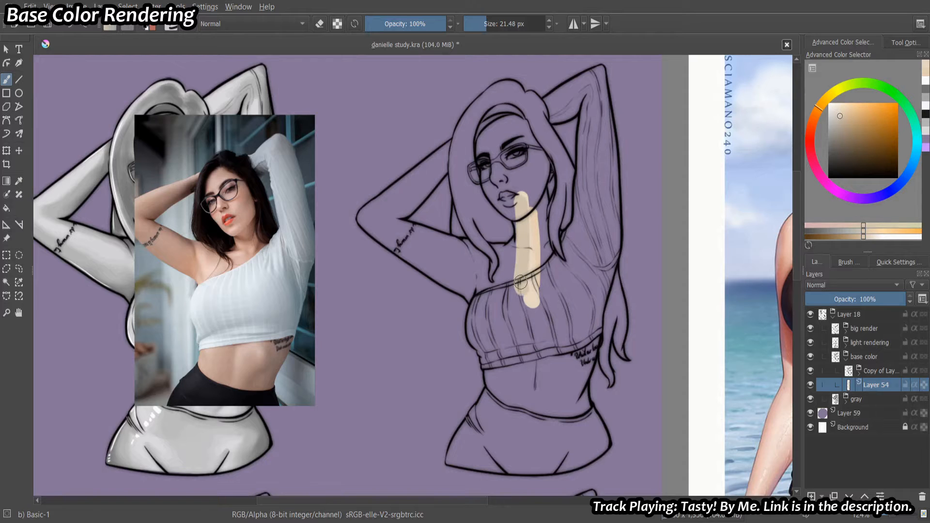
click(842, 115)
Paint the neck, chest, near shoulder and lower cheek flat beige, enlarging the brush to about 30 px.
drag(532, 215, 532, 298)
drag(523, 235, 518, 280)
scroll(541, 295, up, 2)
mouse_move(501, 239)
mouse_down()
mouse_move(504, 341)
mouse_move(548, 301)
mouse_up()
scroll(533, 303, down, 1)
shift+drag(533, 310, 547, 311)
drag(528, 334, 468, 286)
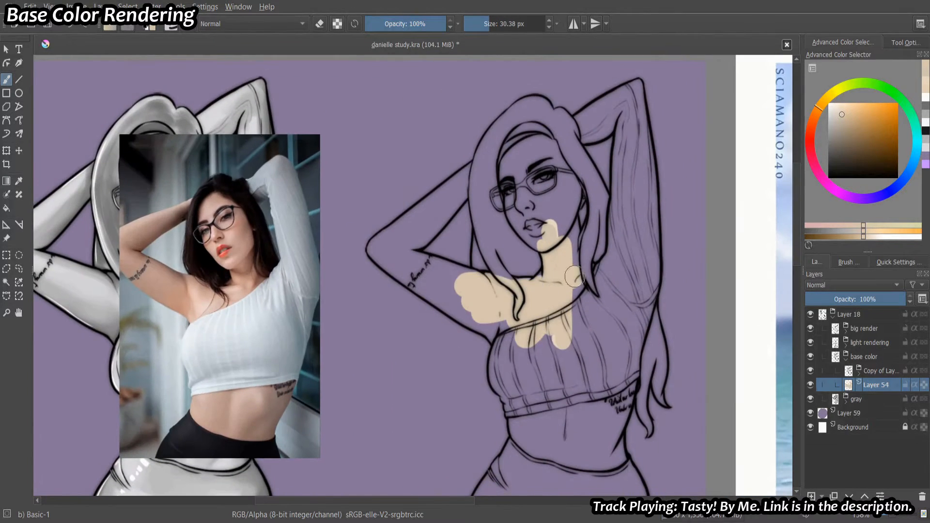
mouse_move(574, 295)
mouse_down()
mouse_move(567, 216)
mouse_move(574, 325)
mouse_move(567, 231)
mouse_up()
Fill the midriff with the skin tone and erase the overspill below the waistband.
mouse_move(520, 330)
mouse_down()
mouse_move(532, 380)
mouse_move(600, 358)
mouse_move(624, 386)
mouse_move(534, 379)
mouse_up()
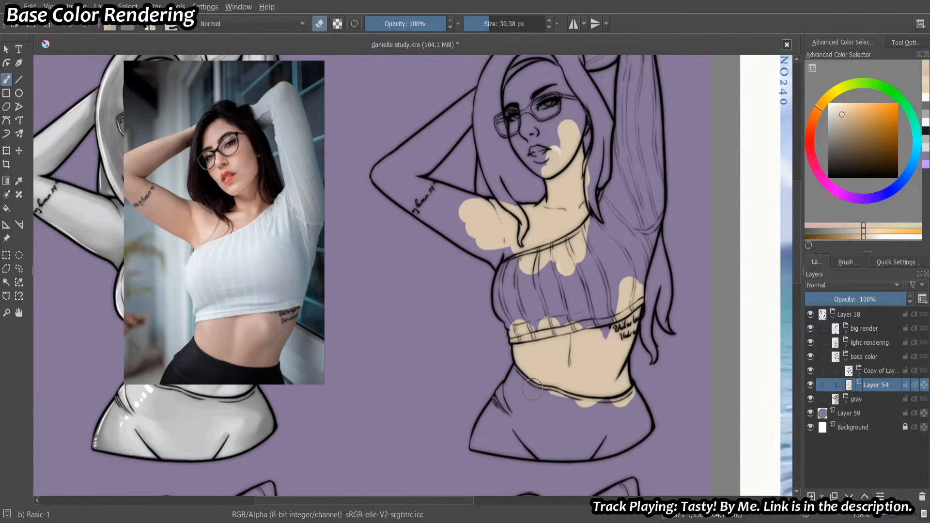
scroll(533, 388, up, 5)
mouse_move(477, 305)
mouse_down()
mouse_move(638, 233)
mouse_move(659, 203)
mouse_move(605, 285)
mouse_move(480, 415)
mouse_up()
drag(565, 249, 531, 362)
mouse_move(599, 238)
mouse_down()
mouse_move(602, 270)
mouse_move(571, 371)
mouse_up()
key(e)
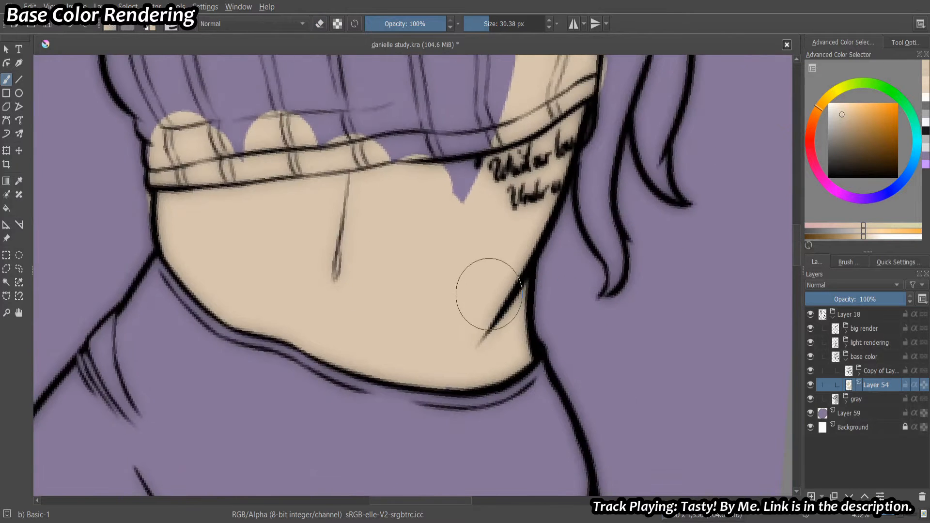
Fill the remaining skin gaps in the midriff and erase the skin tone spilling over the crop top's hem.
drag(502, 262, 523, 348)
drag(426, 293, 499, 264)
drag(525, 280, 522, 343)
key(e)
mouse_move(552, 238)
mouse_down()
mouse_move(503, 255)
mouse_move(588, 213)
mouse_move(560, 174)
mouse_up()
drag(388, 268, 407, 264)
drag(426, 259, 541, 279)
drag(539, 242, 428, 405)
drag(370, 108, 397, 192)
drag(403, 233, 393, 383)
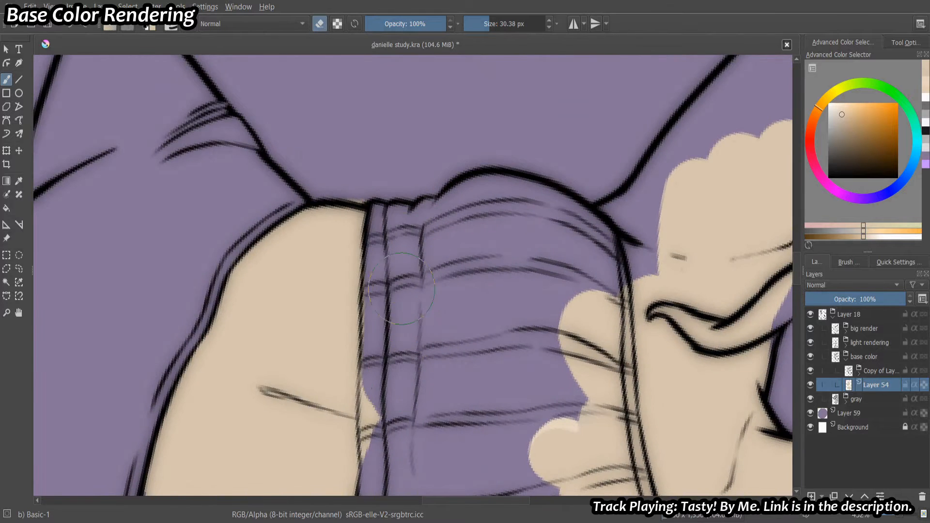
mouse_move(398, 332)
mouse_down()
mouse_move(400, 252)
mouse_move(400, 386)
mouse_up()
drag(402, 349, 403, 422)
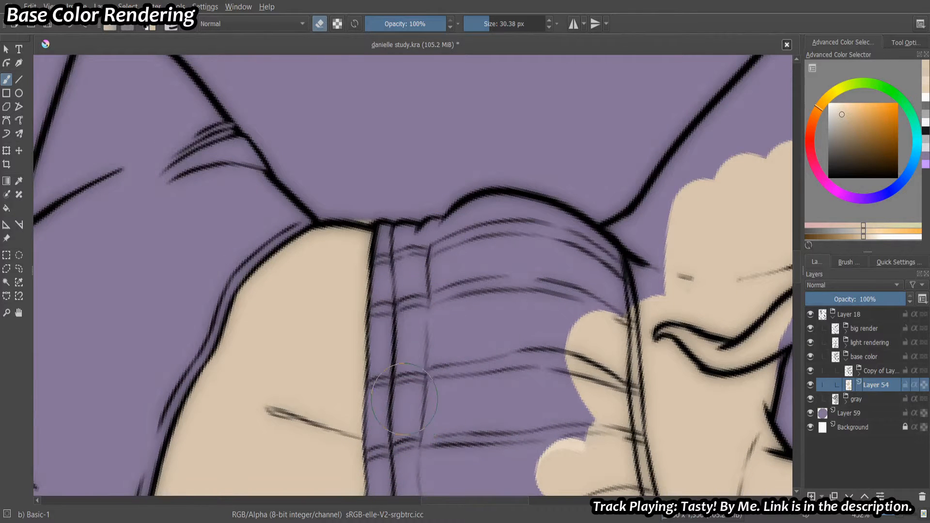
Erase the skin tone spilling over the crop top along its neckline.
drag(439, 178, 313, 151)
mouse_move(470, 273)
mouse_down()
mouse_move(463, 290)
mouse_move(473, 339)
mouse_up()
drag(471, 326, 461, 223)
drag(482, 281, 483, 346)
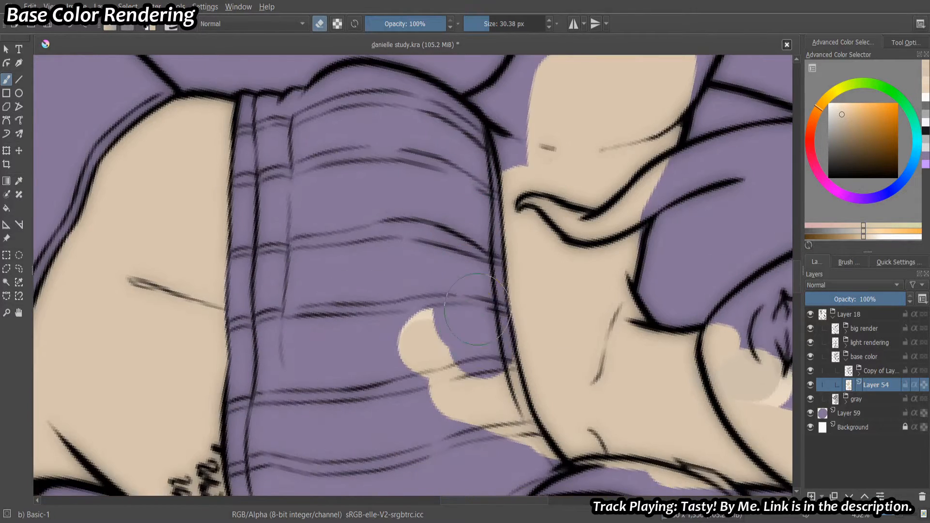
key(ctrl+z)
mouse_move(471, 264)
mouse_down()
mouse_move(477, 373)
mouse_move(506, 433)
mouse_move(429, 340)
mouse_up()
mouse_move(521, 283)
mouse_down()
mouse_move(420, 166)
mouse_move(408, 165)
mouse_up()
mouse_move(456, 165)
mouse_down()
mouse_move(463, 310)
mouse_move(487, 206)
mouse_move(484, 179)
mouse_move(483, 187)
mouse_up()
mouse_move(493, 123)
mouse_down()
mouse_move(485, 257)
mouse_move(453, 339)
mouse_up()
Fill the bare bent arm and the face with flat skin tone inside the line art.
key(e)
drag(464, 223, 470, 301)
mouse_move(471, 301)
mouse_down()
mouse_move(456, 301)
mouse_move(458, 258)
mouse_move(471, 257)
mouse_up()
mouse_move(456, 257)
mouse_down()
mouse_move(432, 242)
mouse_move(339, 368)
mouse_move(373, 359)
mouse_move(339, 252)
mouse_move(369, 180)
mouse_move(432, 182)
mouse_move(467, 253)
mouse_move(347, 231)
mouse_up()
mouse_move(390, 312)
mouse_down()
mouse_move(412, 256)
mouse_move(526, 359)
mouse_up()
mouse_move(364, 355)
mouse_down()
mouse_move(368, 385)
mouse_move(348, 376)
mouse_up()
mouse_move(347, 377)
mouse_down()
mouse_move(330, 376)
mouse_move(330, 347)
mouse_up()
shift+drag(330, 347, 343, 347)
mouse_move(339, 303)
mouse_down()
mouse_move(347, 341)
mouse_move(363, 228)
mouse_up()
mouse_move(346, 293)
mouse_down()
mouse_move(340, 366)
mouse_move(345, 295)
mouse_move(413, 298)
mouse_up()
mouse_move(403, 208)
mouse_down()
mouse_move(407, 170)
mouse_move(395, 238)
mouse_up()
mouse_move(371, 213)
mouse_down()
mouse_move(373, 204)
mouse_move(364, 227)
mouse_move(388, 202)
mouse_up()
mouse_move(446, 268)
shift+mouse_down()
mouse_move(421, 299)
mouse_move(450, 226)
shift+mouse_up()
drag(440, 216, 402, 351)
mouse_move(404, 339)
shift+mouse_down()
mouse_move(395, 330)
mouse_move(410, 405)
shift+mouse_up()
mouse_move(410, 405)
shift+mouse_down()
mouse_move(400, 404)
mouse_move(448, 314)
shift+mouse_up()
shift+drag(448, 314, 466, 314)
mouse_move(514, 169)
mouse_down()
mouse_move(499, 182)
mouse_move(438, 318)
mouse_move(442, 291)
mouse_up()
mouse_move(420, 429)
shift+mouse_down()
mouse_move(444, 237)
mouse_move(409, 260)
shift+mouse_up()
Clean up the skin tone's edge where the raised forearm meets the hair.
key(e)
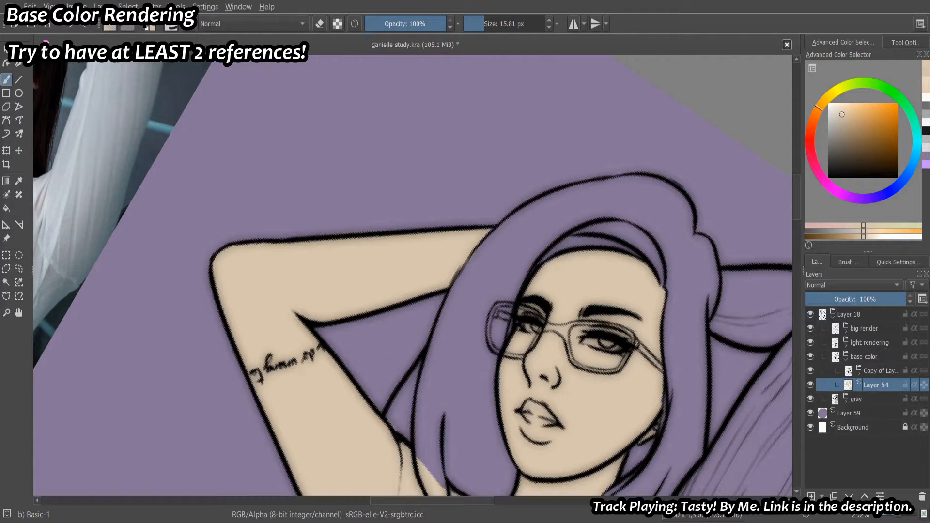
mouse_move(636, 424)
mouse_down()
mouse_move(504, 278)
mouse_move(551, 369)
mouse_up()
key(e)
drag(405, 300, 416, 317)
key(e)
mouse_move(416, 317)
mouse_down()
mouse_move(540, 216)
mouse_move(495, 305)
mouse_move(464, 291)
mouse_up()
key(e)
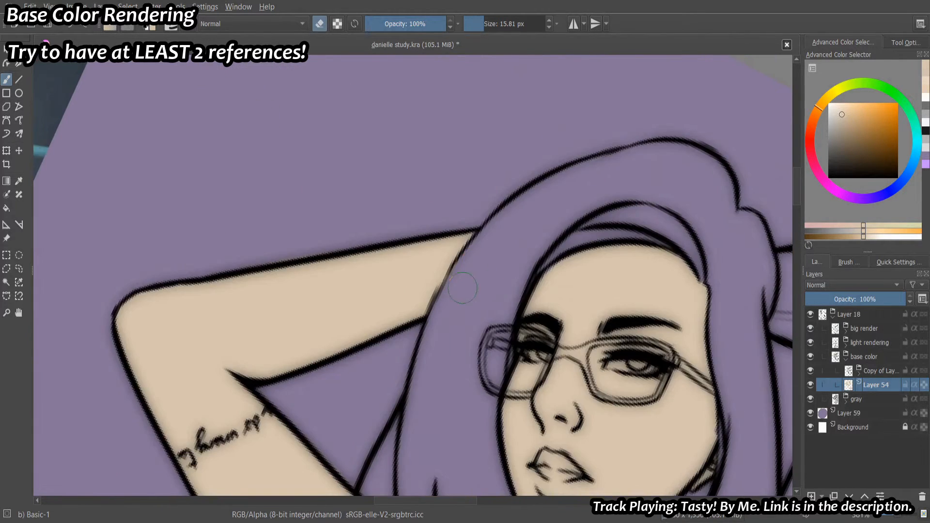
mouse_move(507, 254)
mouse_down()
mouse_move(598, 253)
mouse_move(557, 289)
mouse_up()
Add a new layer, group it with the skin layer, and choose a dark gray for the hair.
click(812, 496)
ctrl+click(861, 403)
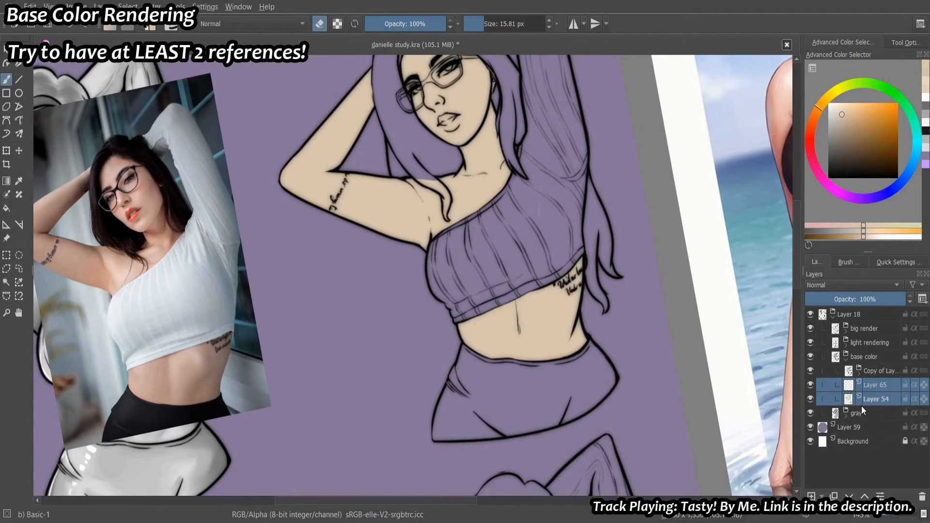
key(ctrl+g)
click(830, 156)
mouse_move(530, 211)
mouse_down()
mouse_move(450, 337)
mouse_move(456, 305)
mouse_up()
drag(454, 289, 458, 338)
drag(454, 293, 475, 407)
key(ctrl+z)
key(ctrl+z)
Place the new hair layer below the skin layer and paint the hair dark gray on the bent arm's side.
drag(882, 400, 872, 419)
drag(448, 284, 472, 388)
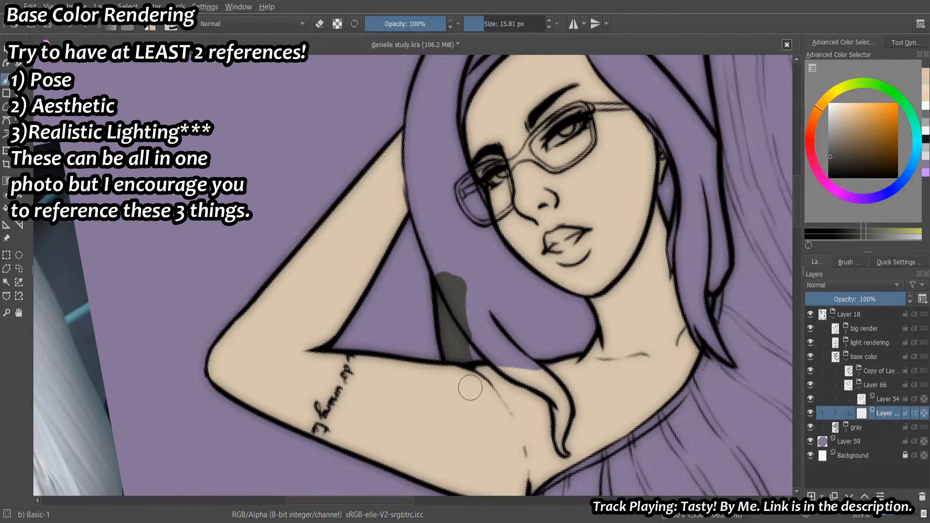
mouse_move(489, 248)
mouse_down()
mouse_move(494, 293)
mouse_move(504, 235)
mouse_up()
mouse_move(483, 253)
mouse_down()
mouse_move(509, 314)
mouse_move(443, 387)
mouse_up()
drag(450, 278, 450, 346)
mouse_move(449, 346)
mouse_down()
mouse_move(469, 286)
mouse_move(452, 311)
mouse_move(488, 235)
mouse_move(537, 187)
mouse_up()
drag(484, 241, 443, 357)
Continue the dark gray fill over the hair on the sleeve side, down to the shoulder tips.
mouse_move(441, 306)
mouse_down()
mouse_move(480, 299)
mouse_move(431, 438)
mouse_move(551, 266)
mouse_move(536, 256)
mouse_move(599, 262)
mouse_move(612, 276)
mouse_up()
mouse_move(622, 294)
mouse_down()
mouse_move(574, 264)
mouse_move(598, 301)
mouse_move(594, 337)
mouse_move(629, 422)
mouse_up()
mouse_move(630, 423)
mouse_down()
mouse_move(587, 317)
mouse_move(567, 398)
mouse_up()
mouse_move(557, 448)
mouse_down()
mouse_move(573, 345)
mouse_move(544, 366)
mouse_move(536, 424)
mouse_move(541, 391)
mouse_move(555, 454)
mouse_up()
Fill the remaining gaps in the hair beside the cheek and neck with a small brush about 6.6 px wide.
key([)
key([)
key([)
key([)
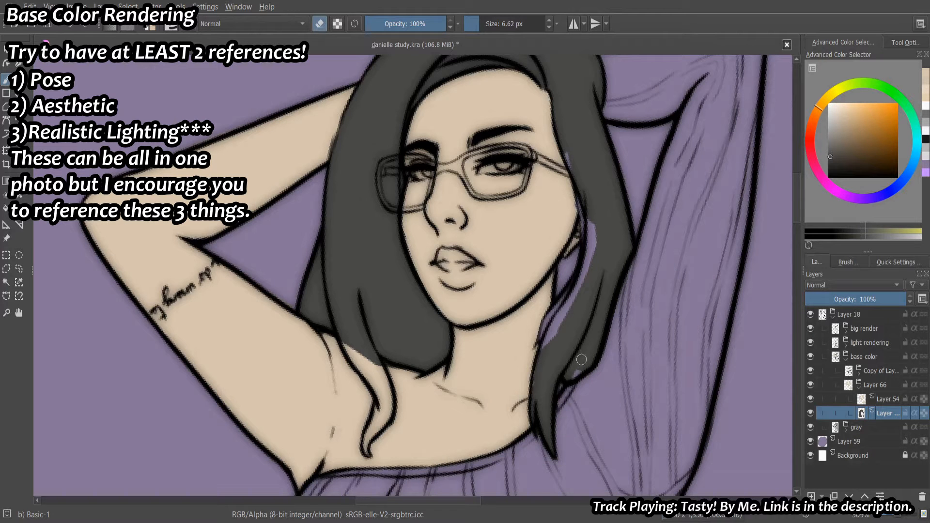
key(e)
drag(582, 359, 573, 374)
drag(564, 308, 540, 343)
drag(576, 296, 583, 262)
drag(577, 261, 568, 320)
drag(560, 303, 538, 335)
drag(572, 252, 579, 324)
Sample the skin tone, switch to the skin layer, and tidy the skin around the ear and adjoining hair.
shift+drag(588, 210, 547, 146)
mouse_move(572, 252)
ctrl+mouse_down()
mouse_move(572, 305)
mouse_move(584, 271)
ctrl+mouse_up()
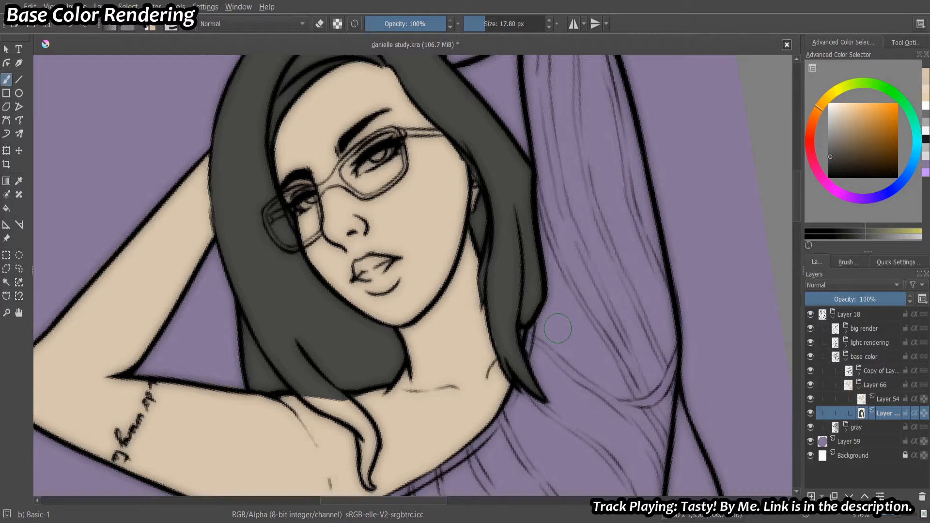
drag(519, 260, 667, 368)
key(6)
scroll(663, 353, up, 2)
key(6)
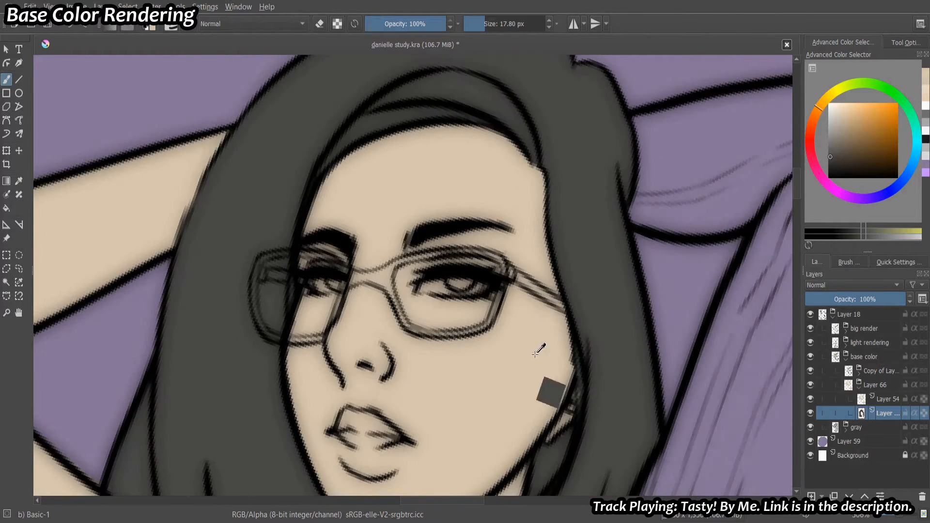
ctrl+click(538, 352)
click(820, 399)
click(550, 365)
key(e)
mouse_move(605, 388)
mouse_down()
mouse_move(611, 370)
mouse_move(590, 380)
mouse_move(601, 380)
mouse_move(630, 257)
mouse_up()
Erase the skin tone covering the thin hair lock that hangs over the chest.
scroll(618, 402, down, 2)
scroll(552, 389, up, 2)
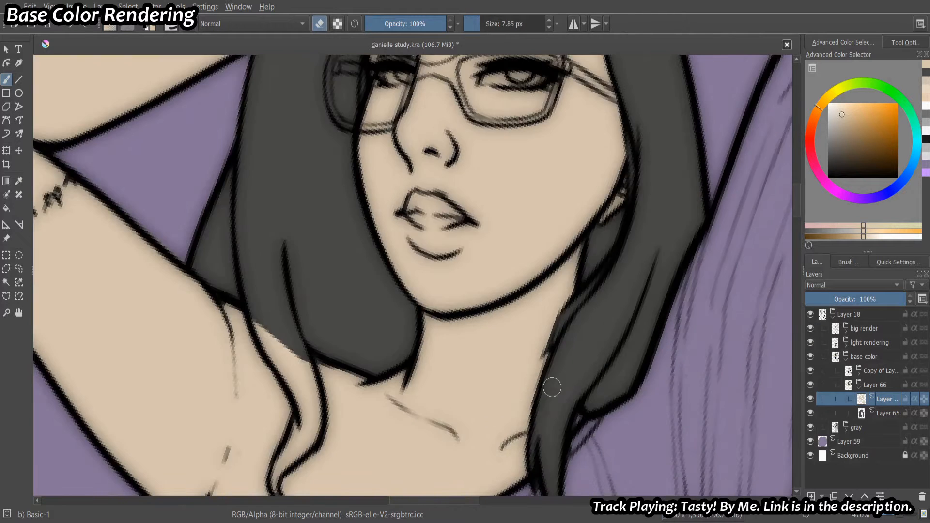
mouse_move(320, 436)
mouse_down()
mouse_move(472, 354)
mouse_move(430, 406)
mouse_move(445, 375)
mouse_up()
mouse_move(445, 374)
mouse_down()
mouse_move(456, 368)
mouse_move(461, 334)
mouse_up()
mouse_move(418, 245)
mouse_down()
mouse_move(452, 296)
mouse_move(461, 288)
mouse_move(476, 343)
mouse_up()
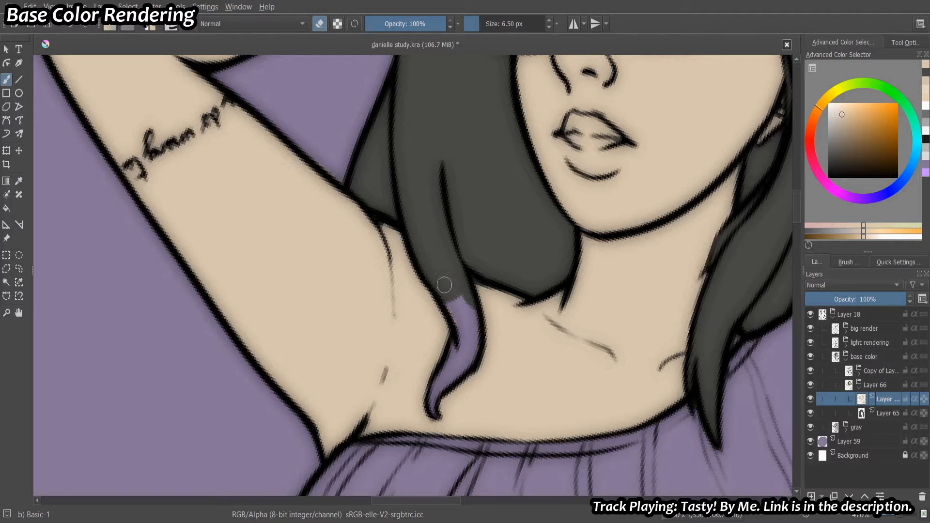
Sample the dark gray and fill the hanging chest lock on the hair layer.
ctrl+click(721, 312)
mouse_move(445, 286)
mouse_down()
mouse_move(467, 361)
mouse_move(459, 303)
mouse_up()
key(Page_Down)
key(e)
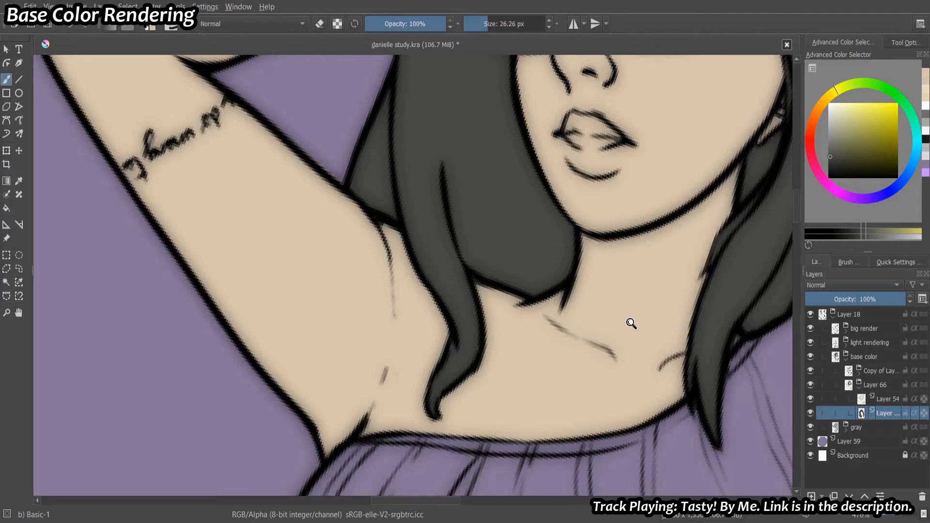
Paint the long hair locks hanging beside the torso dark gray.
mouse_move(631, 323)
mouse_down()
mouse_move(632, 422)
mouse_move(604, 295)
mouse_move(635, 384)
mouse_move(632, 300)
mouse_up()
drag(625, 408, 580, 409)
drag(595, 305, 598, 401)
mouse_move(629, 239)
mouse_down()
mouse_move(590, 378)
mouse_move(614, 449)
mouse_up()
mouse_move(614, 453)
mouse_down()
mouse_move(617, 465)
mouse_move(607, 465)
mouse_up()
mouse_move(609, 375)
mouse_down()
mouse_move(598, 437)
mouse_move(622, 437)
mouse_up()
mouse_move(666, 238)
mouse_down()
mouse_move(650, 295)
mouse_move(690, 427)
mouse_up()
Refine the long locks beside the torso by filling small gaps and erasing overspill outside the outlines.
key(e)
key(e)
mouse_move(662, 368)
mouse_down()
mouse_move(686, 280)
mouse_move(688, 339)
mouse_up()
mouse_move(613, 333)
mouse_down()
mouse_move(586, 376)
mouse_move(617, 276)
mouse_move(608, 335)
mouse_up()
drag(613, 249, 590, 337)
mouse_move(616, 293)
mouse_down()
mouse_move(596, 338)
mouse_move(610, 281)
mouse_move(624, 416)
mouse_move(643, 334)
mouse_up()
drag(647, 213, 639, 310)
key(e)
drag(643, 264, 646, 351)
scroll(646, 365, down, 2)
key(e)
scroll(630, 349, down, 3)
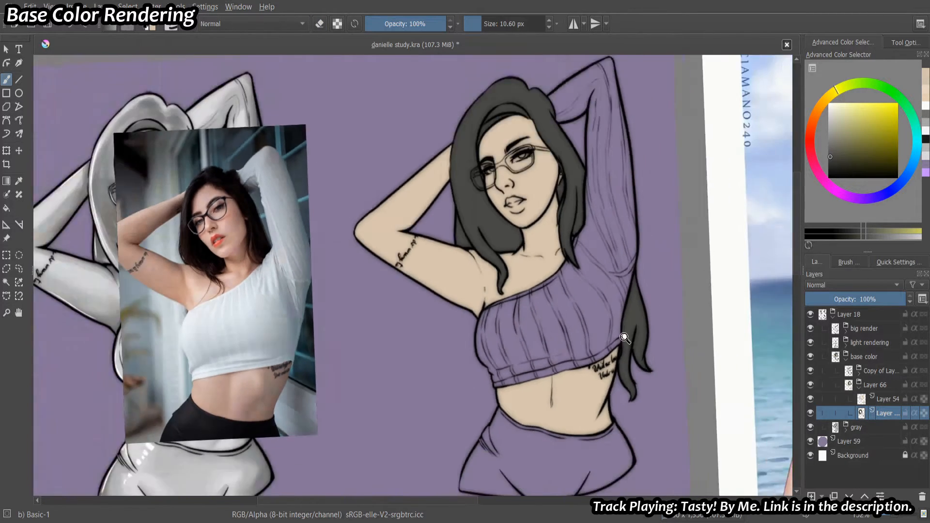
Hide the hair layer, erase the stray gray paint from the skin layer, and show the hair layer again.
click(811, 413)
click(882, 399)
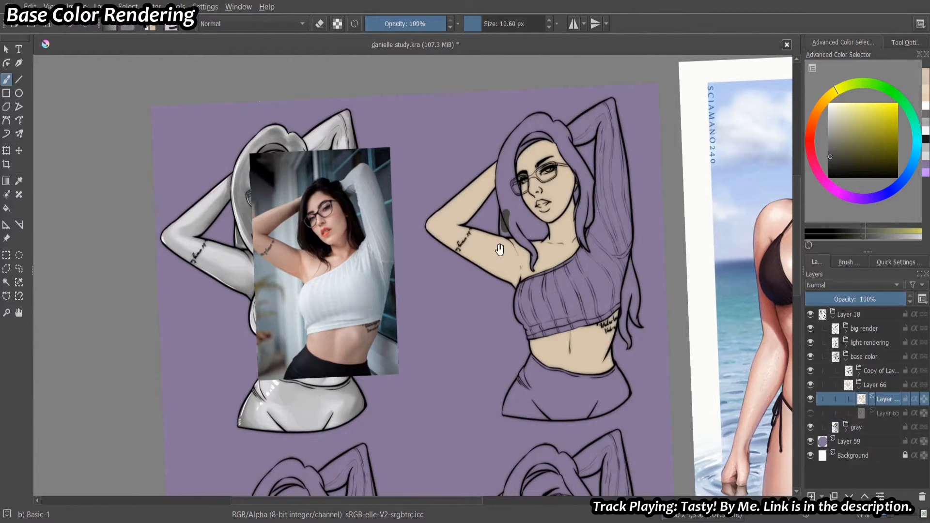
scroll(525, 313, up, 4)
key(e)
click(811, 414)
scroll(594, 369, down, 1)
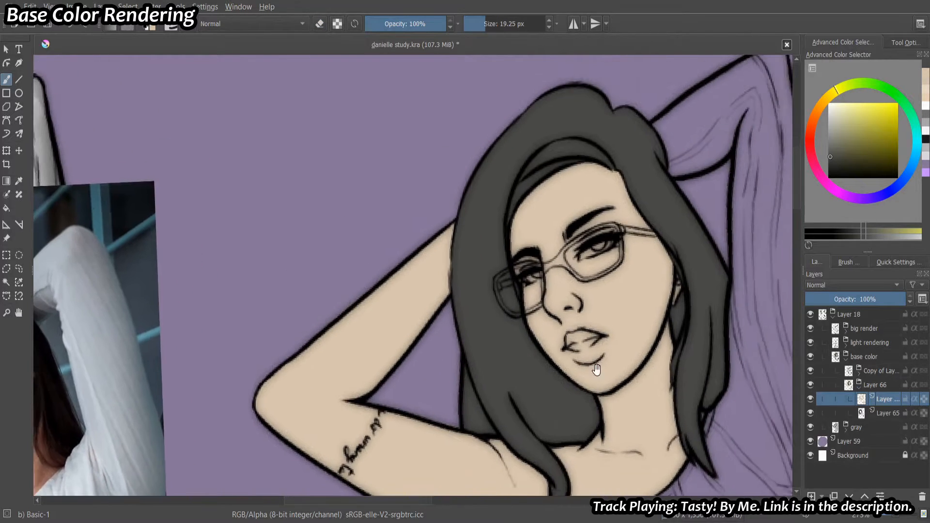
Add a new layer above the skin layer and paint the eye whites near-white with a 2.15 px brush.
drag(594, 370, 616, 317)
click(812, 496)
click(828, 110)
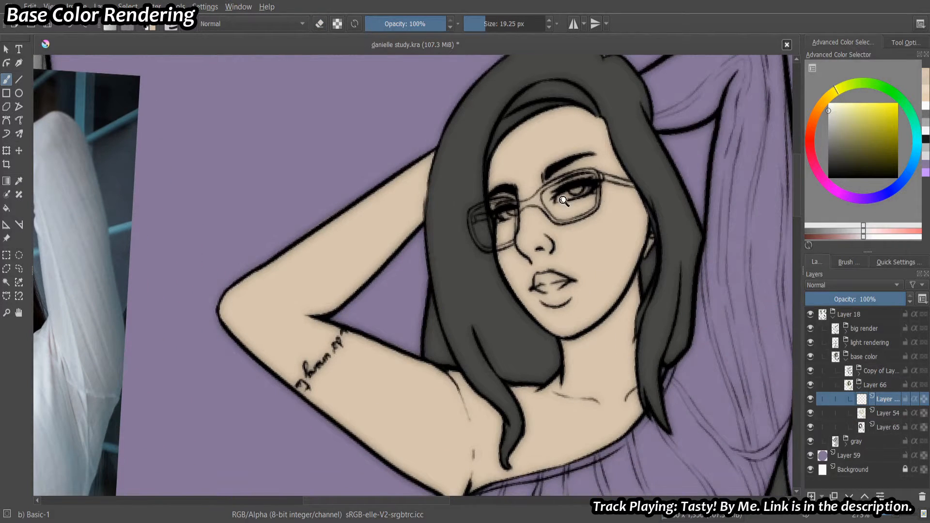
scroll(551, 161, up, 3)
mouse_move(621, 216)
shift+mouse_down()
mouse_move(574, 216)
mouse_move(594, 233)
shift+mouse_up()
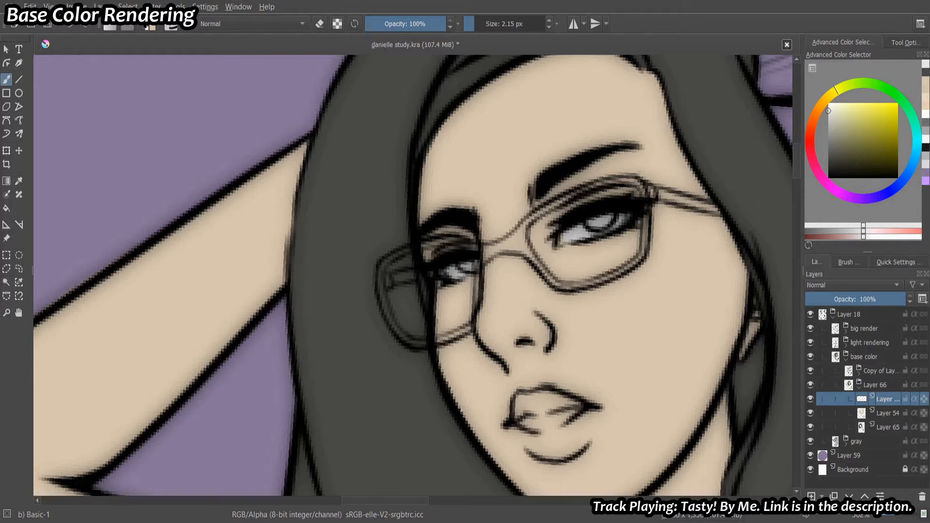
drag(582, 255, 574, 233)
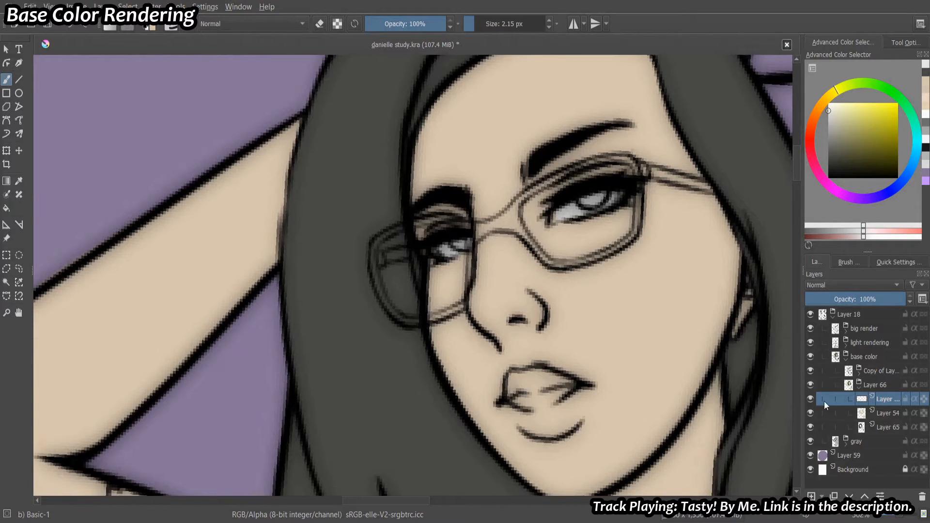
Add another layer above the eye whites, group the two layers, and select the upper one for the irises.
click(811, 496)
ctrl+click(859, 416)
key(ctrl+g)
click(858, 416)
Pick a dark gray with an orange hue and paint both irises on the new layer.
click(829, 155)
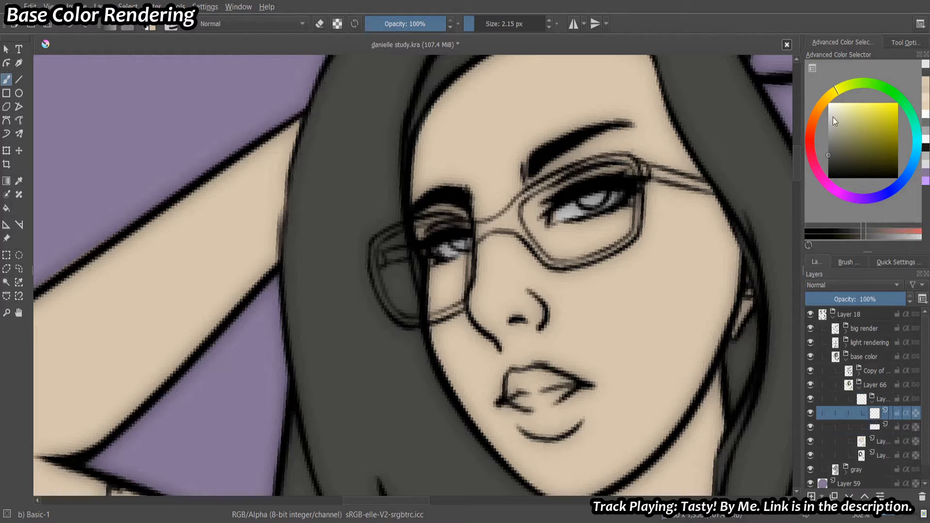
click(813, 121)
mouse_move(503, 298)
mouse_down()
mouse_move(598, 249)
mouse_move(639, 310)
mouse_move(643, 252)
mouse_move(232, 310)
mouse_up()
scroll(639, 310, down, 2)
scroll(639, 310, up, 1)
scroll(484, 242, up, 2)
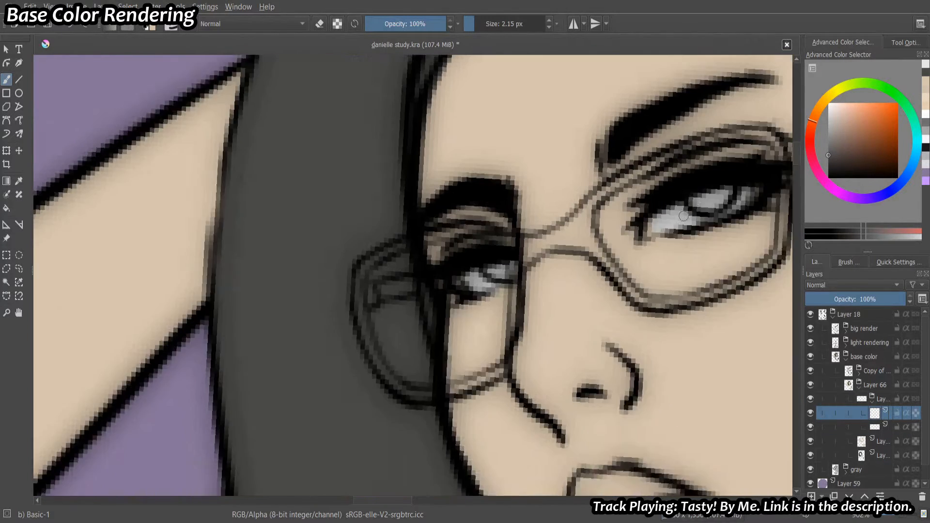
drag(716, 202, 597, 250)
mouse_move(581, 256)
mouse_down()
mouse_move(602, 244)
mouse_move(595, 248)
mouse_up()
key(k)
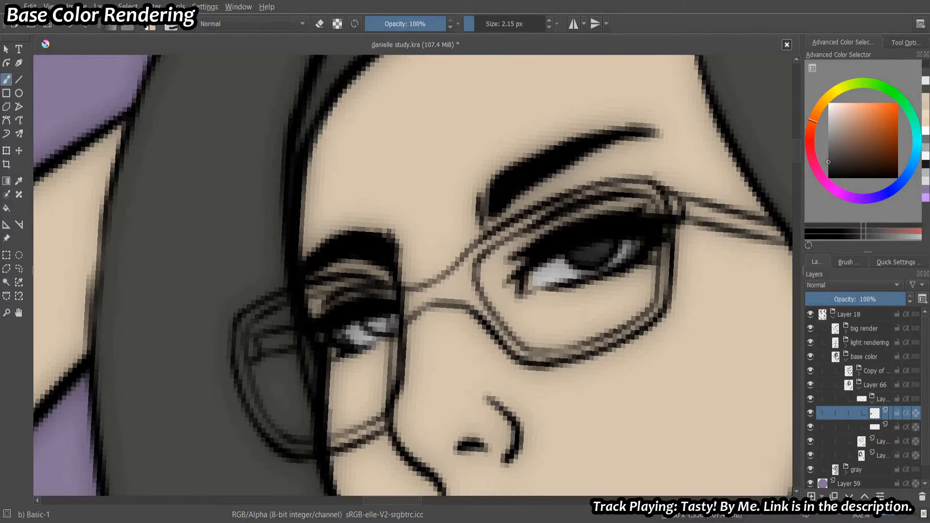
Add a new layer above the eye group and paint the teeth near-white between the lips.
scroll(583, 248, down, 3)
scroll(441, 308, up, 2)
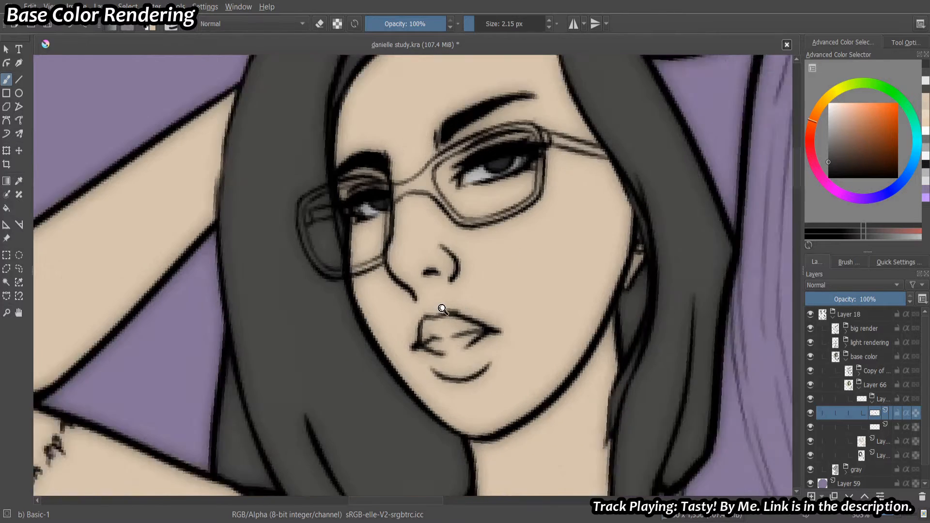
click(926, 81)
click(872, 401)
click(882, 399)
key(Insert)
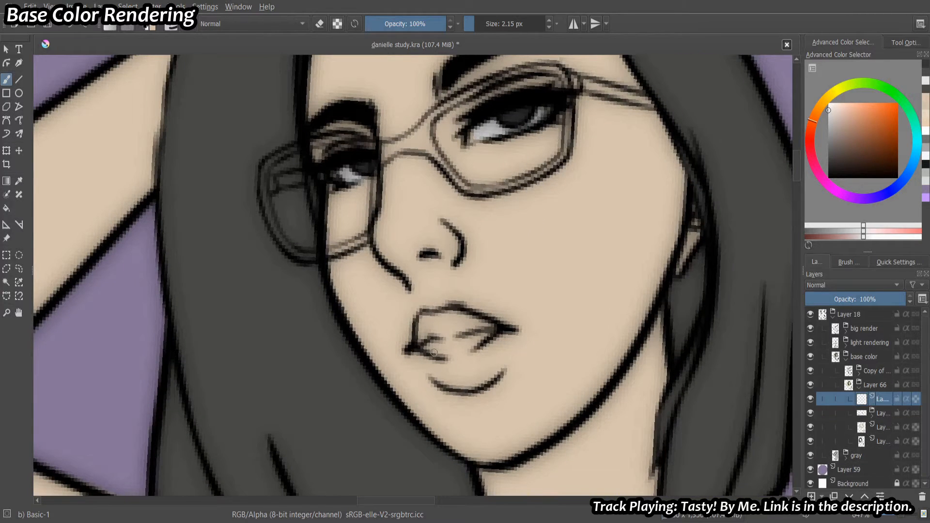
drag(458, 343, 429, 348)
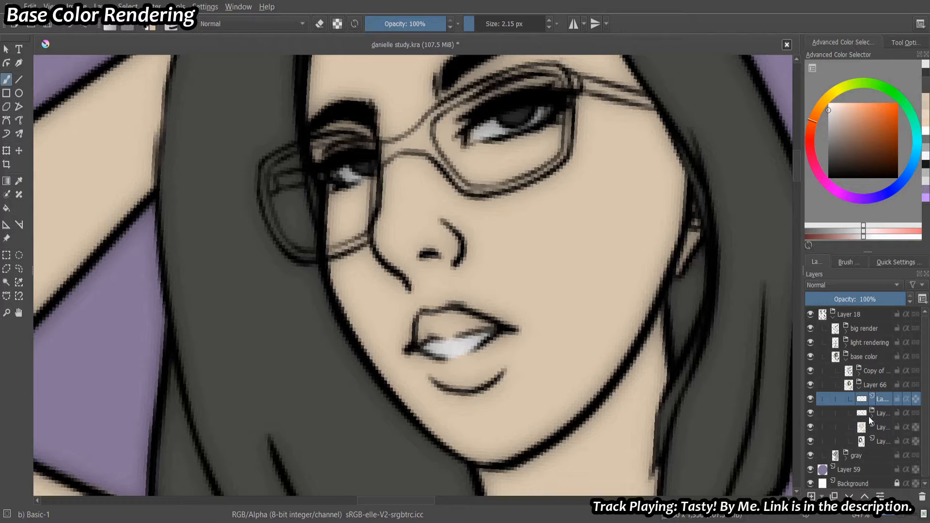
Add a layer above the teeth, group the two mouth layers, and select the upper one.
click(812, 496)
ctrl+click(839, 417)
key(ctrl+g)
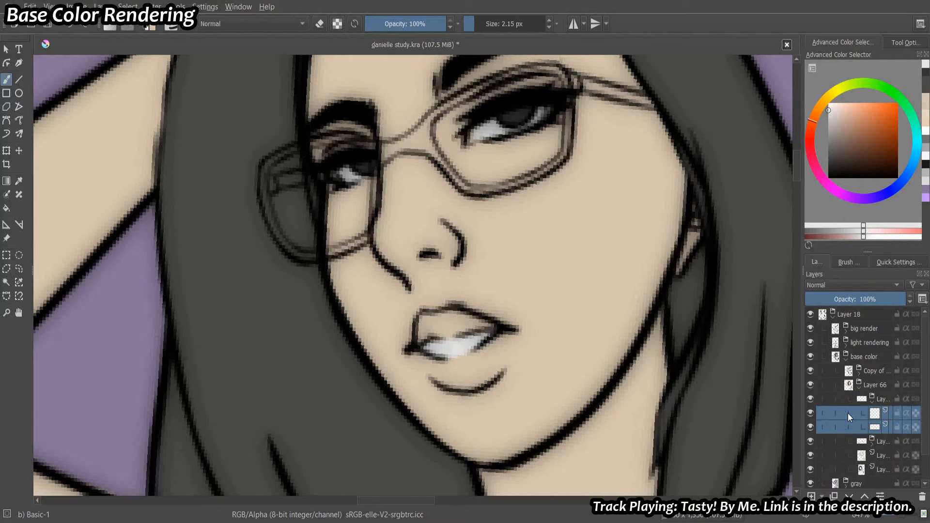
click(849, 415)
Choose a coral red matching the reference photo's lipstick and paint the upper and lower lips.
scroll(453, 356, down, 5)
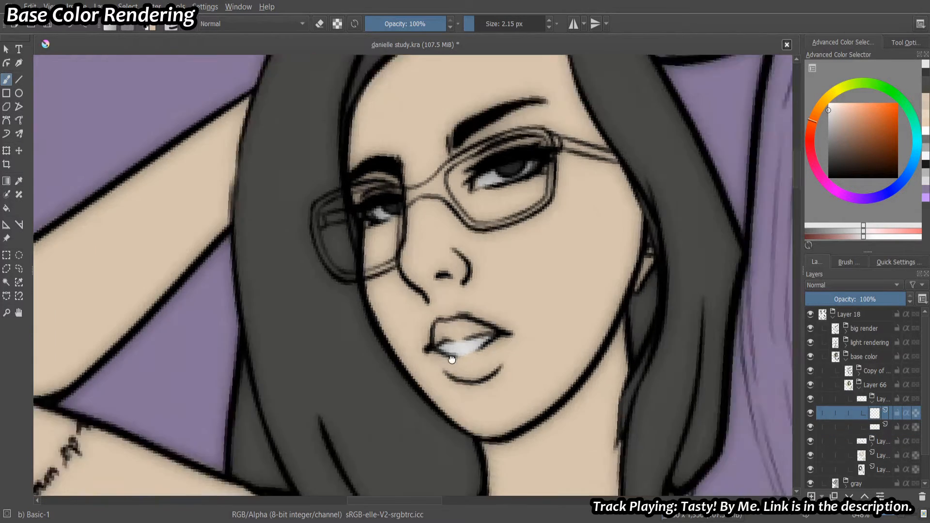
drag(390, 377, 568, 336)
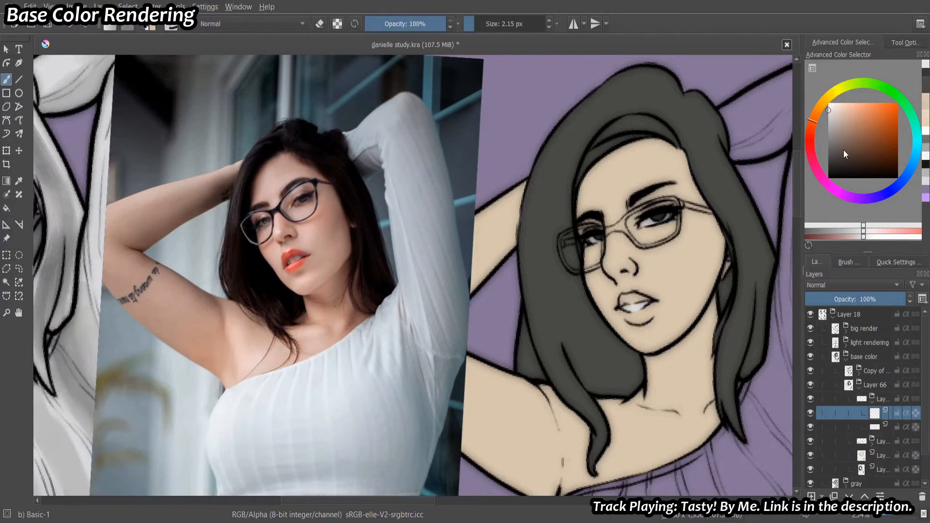
click(873, 111)
drag(632, 301, 640, 296)
click(874, 119)
click(866, 115)
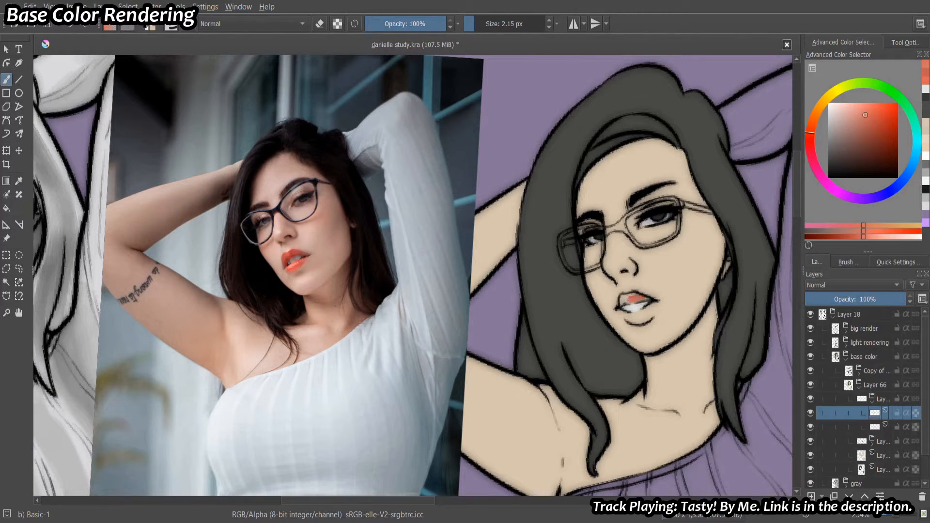
scroll(629, 288, up, 2)
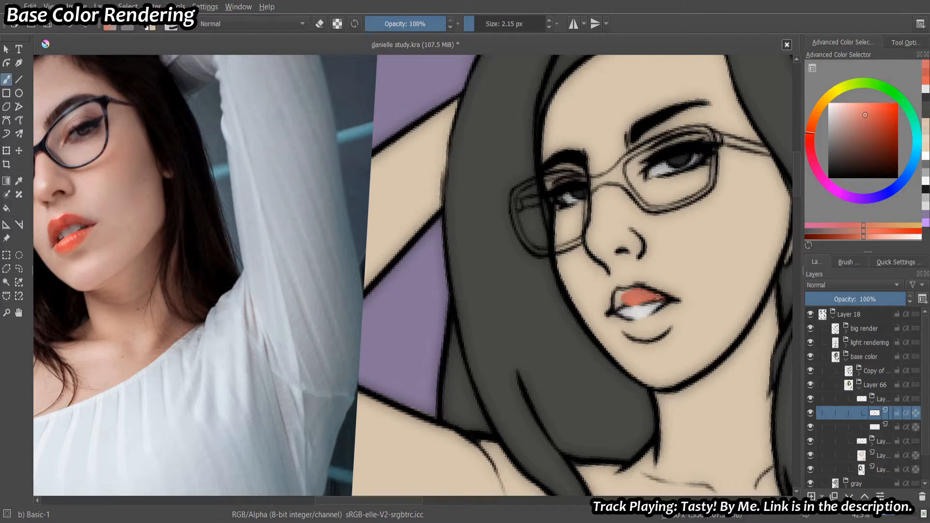
mouse_move(631, 327)
mouse_down()
mouse_move(654, 329)
mouse_move(619, 307)
mouse_up()
Soften the lip color's edges with the Blender Basic brush and erase its overspill with the Basic-1 brush.
click(849, 261)
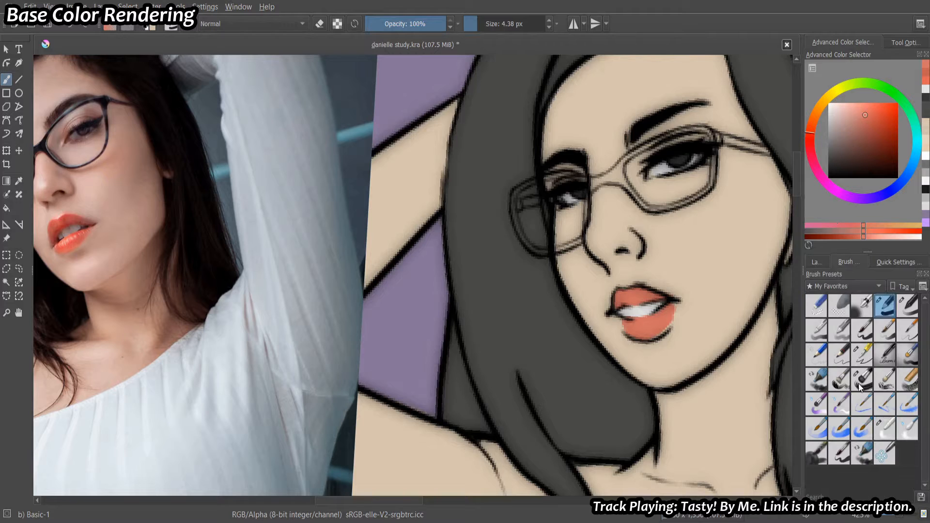
click(885, 428)
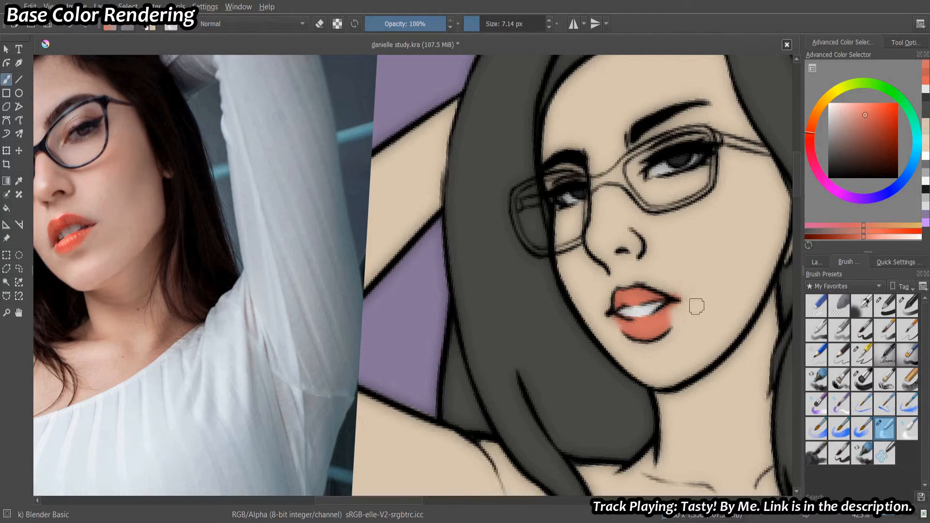
key(slash)
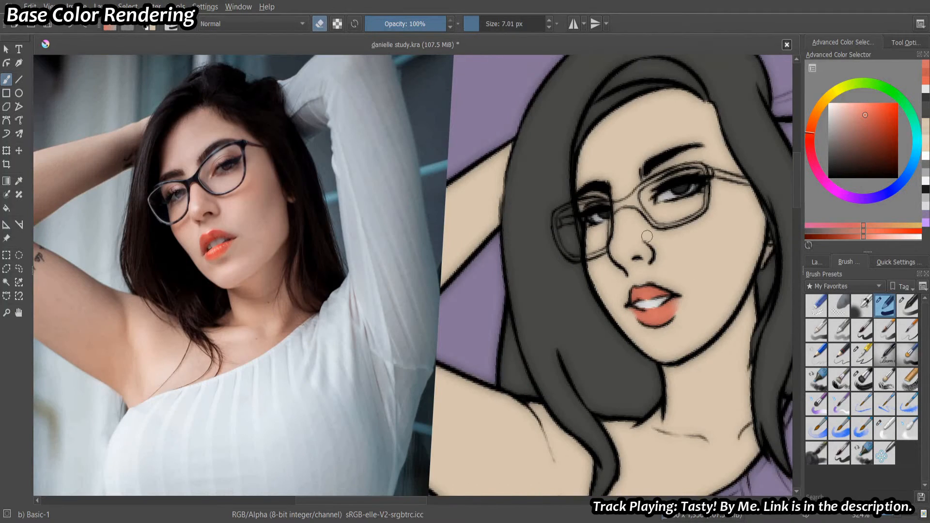
key(e)
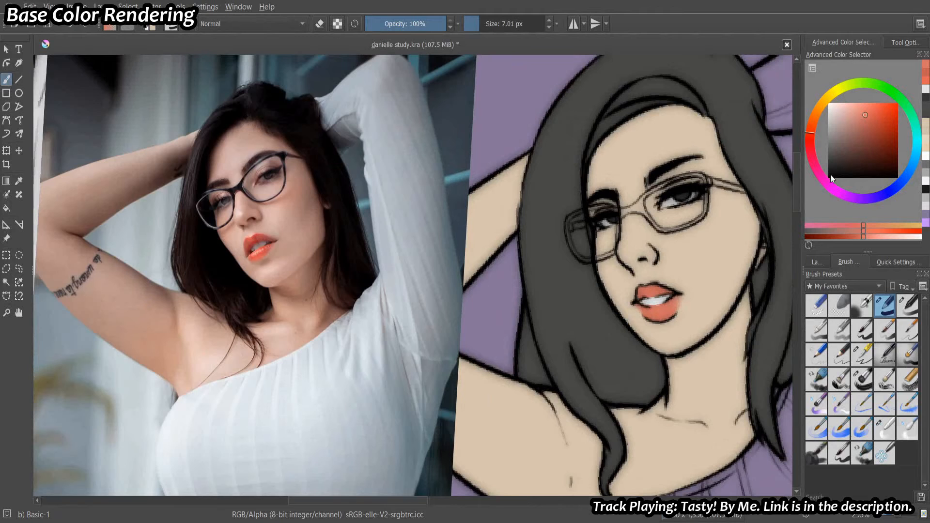
Switch to the Basic-2 Opacity brush with a brown color and select the iris layer inside the eye group.
click(908, 305)
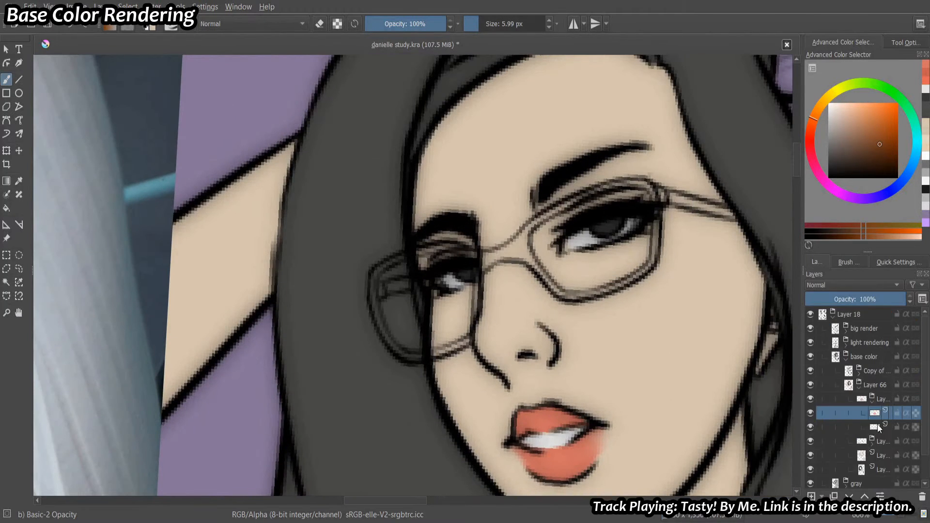
click(873, 417)
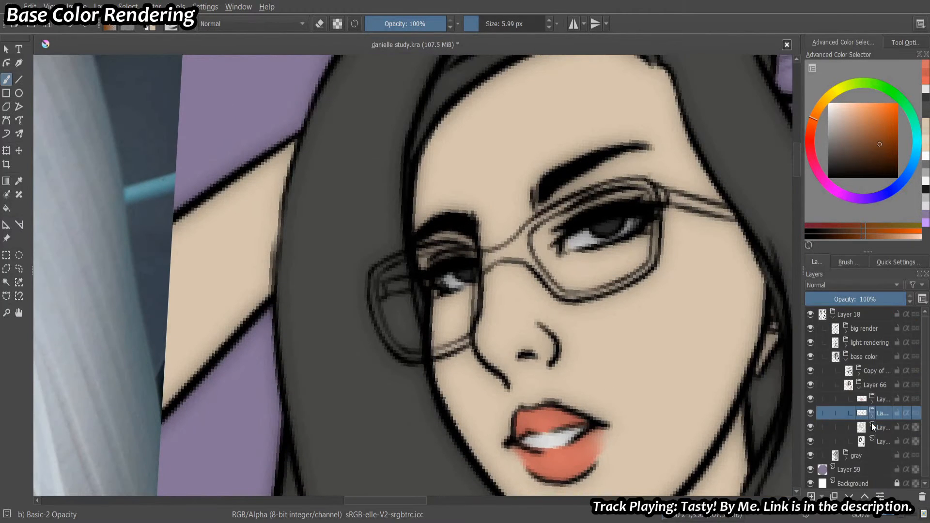
click(872, 417)
click(871, 426)
click(810, 427)
click(811, 427)
click(872, 417)
click(872, 416)
click(867, 427)
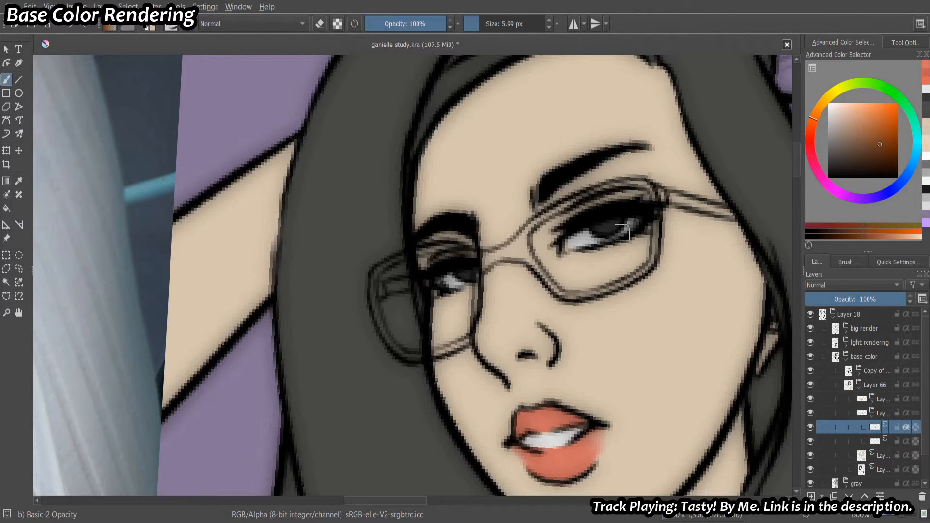
Recolor both irises orange-brown with a 2.21 px brush, adding a lighter orange tone.
shift+drag(622, 232, 608, 232)
click(612, 226)
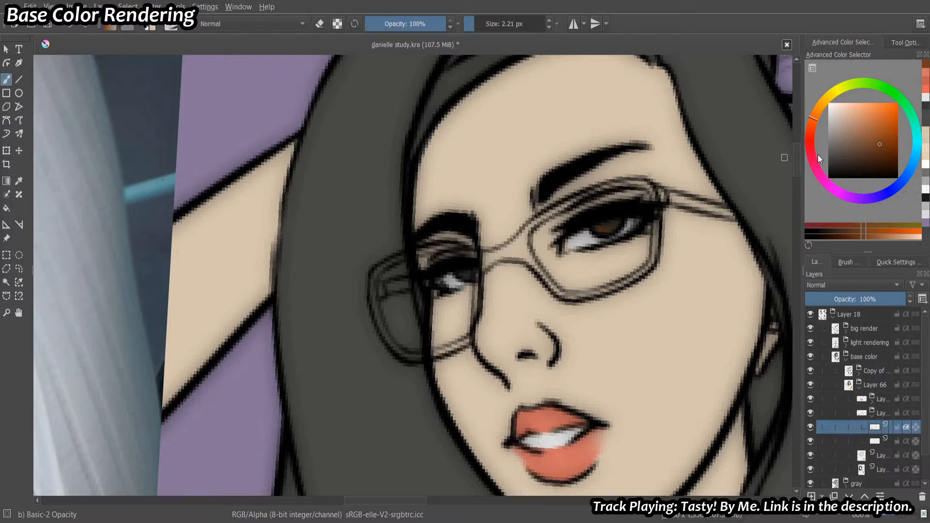
click(817, 111)
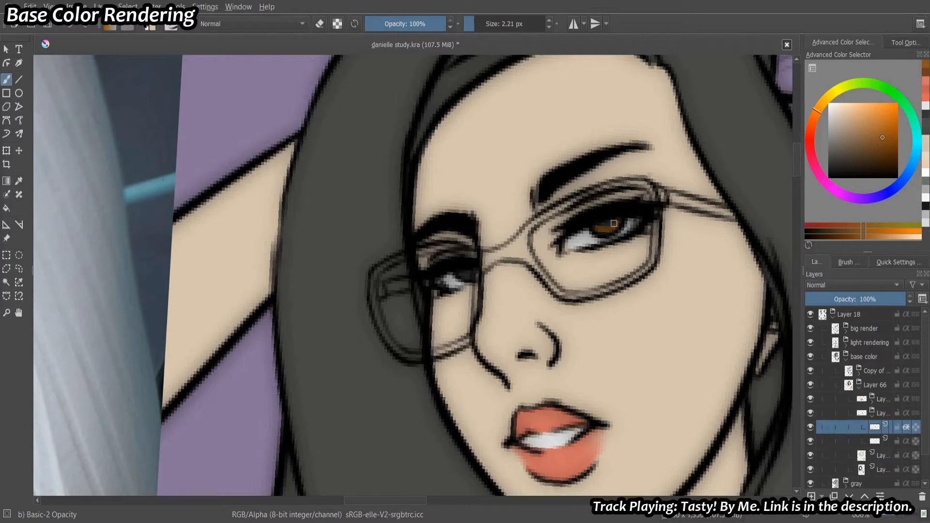
click(865, 117)
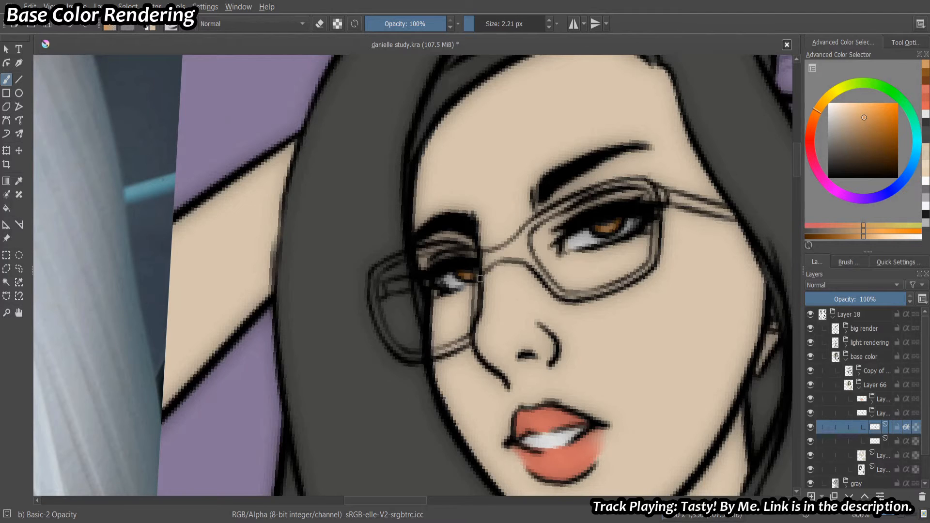
Collapse the eye group and add a new layer for the top at the bottom of the Layer 66 group.
ctrl+drag(480, 303, 576, 315)
click(872, 415)
click(859, 388)
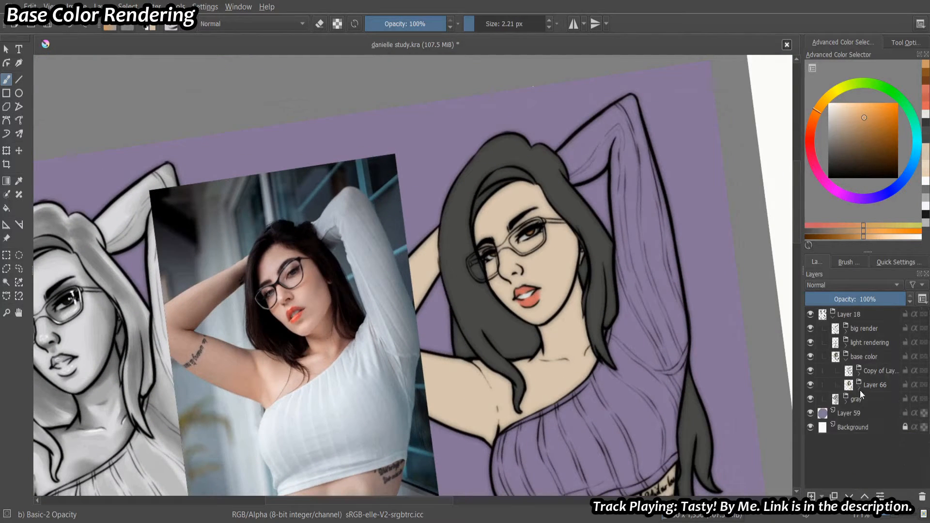
click(860, 389)
click(854, 403)
click(872, 402)
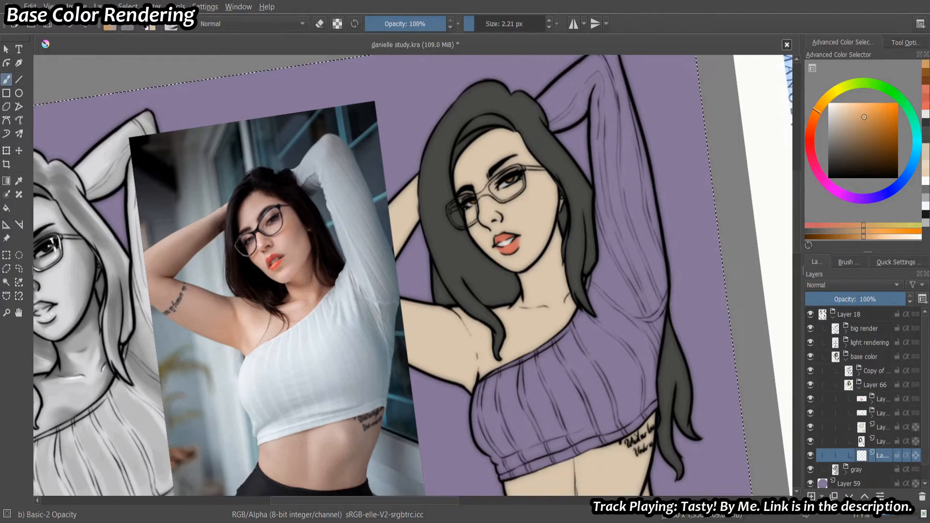
Sample the teeth's off-white and fill the body of the crop top using the Basic-1 brush.
ctrl+click(507, 242)
drag(553, 333, 537, 214)
mouse_move(537, 214)
ctrl+mouse_down()
mouse_move(491, 260)
mouse_move(499, 245)
ctrl+mouse_up()
shift+drag(499, 245, 518, 244)
mouse_move(504, 245)
mouse_down()
mouse_move(511, 283)
mouse_move(540, 308)
mouse_up()
click(843, 263)
click(885, 305)
mouse_move(562, 224)
mouse_down()
mouse_move(490, 309)
mouse_move(545, 423)
mouse_up()
drag(545, 423, 634, 372)
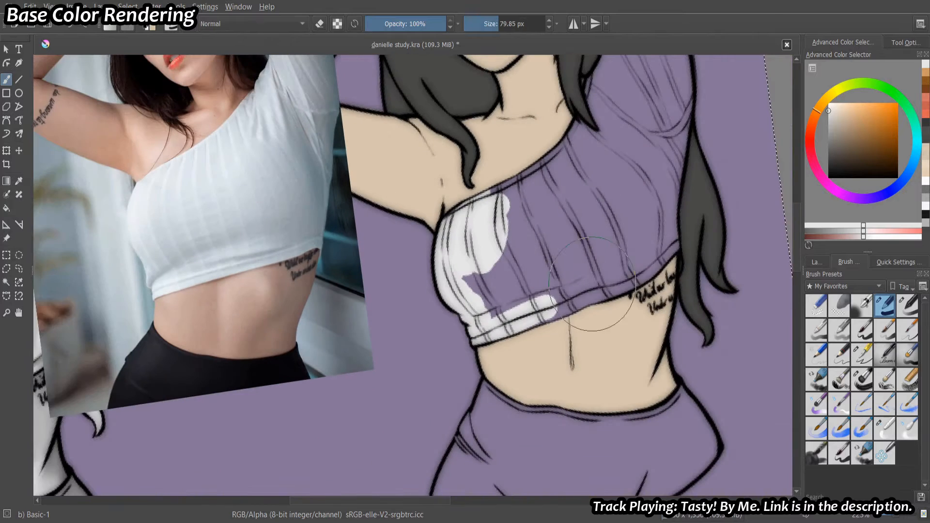
mouse_move(592, 284)
mouse_down()
mouse_move(601, 194)
mouse_move(484, 218)
mouse_move(557, 242)
mouse_up()
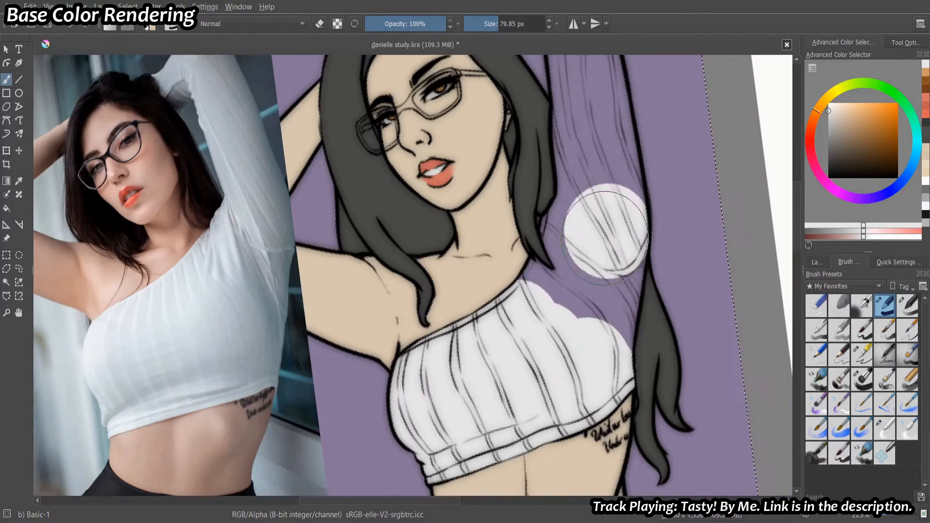
Fill the top's shoulder beside the hair and most of the raised upper-arm sleeve with off-white.
drag(606, 233, 533, 277)
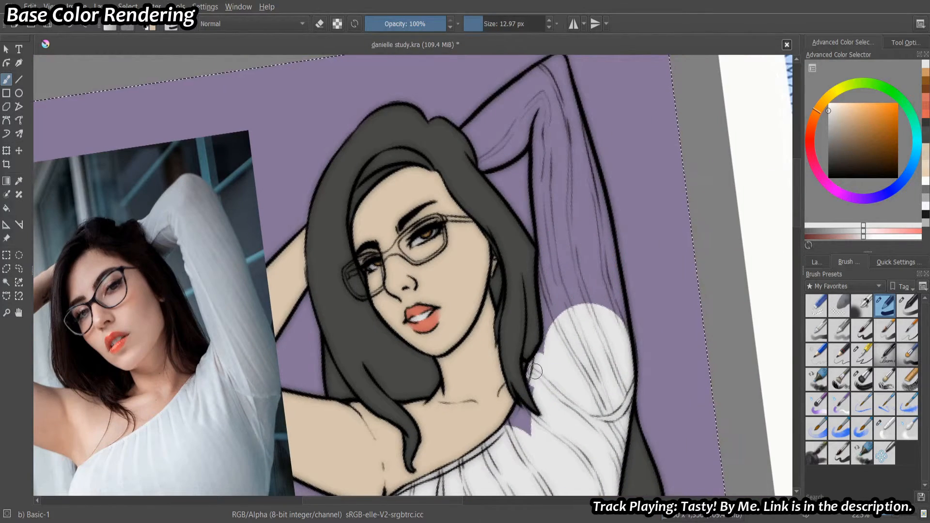
scroll(526, 368, up, 2)
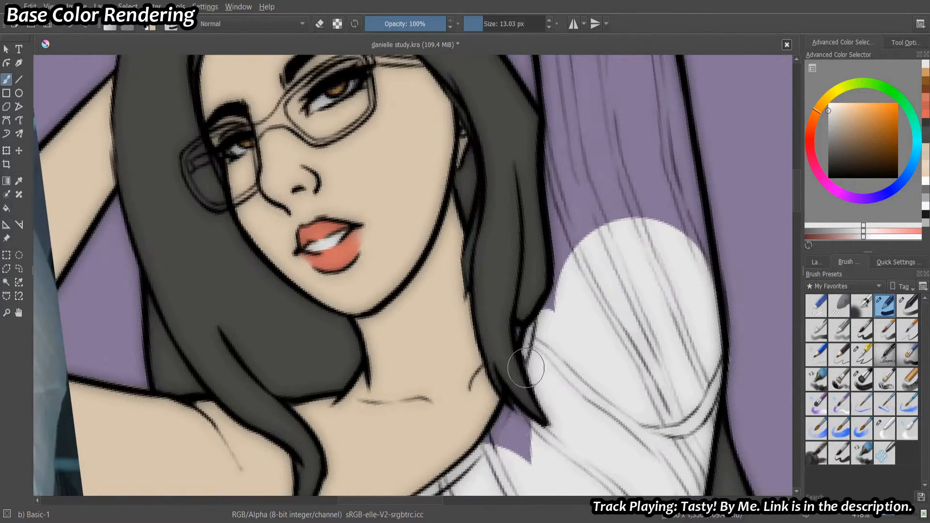
drag(525, 368, 551, 326)
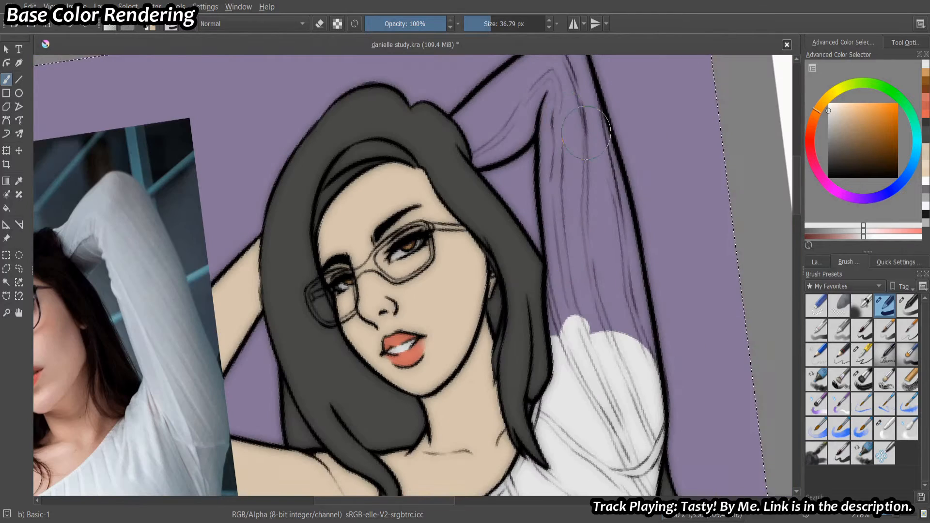
mouse_move(567, 102)
mouse_down()
mouse_move(572, 242)
mouse_move(635, 364)
mouse_up()
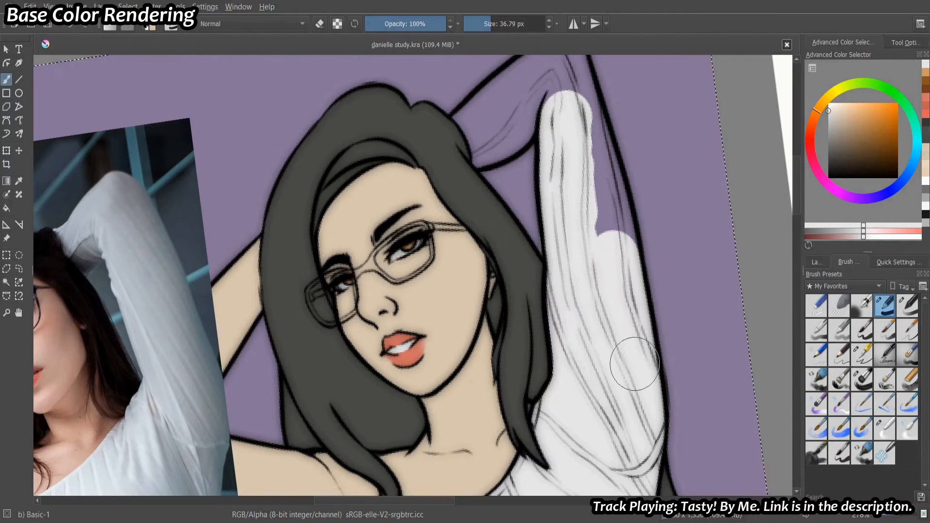
Clear the selection and fill the sleeve's forearm, elbow and remaining outer edge with off-white.
key(ctrl+shift+a)
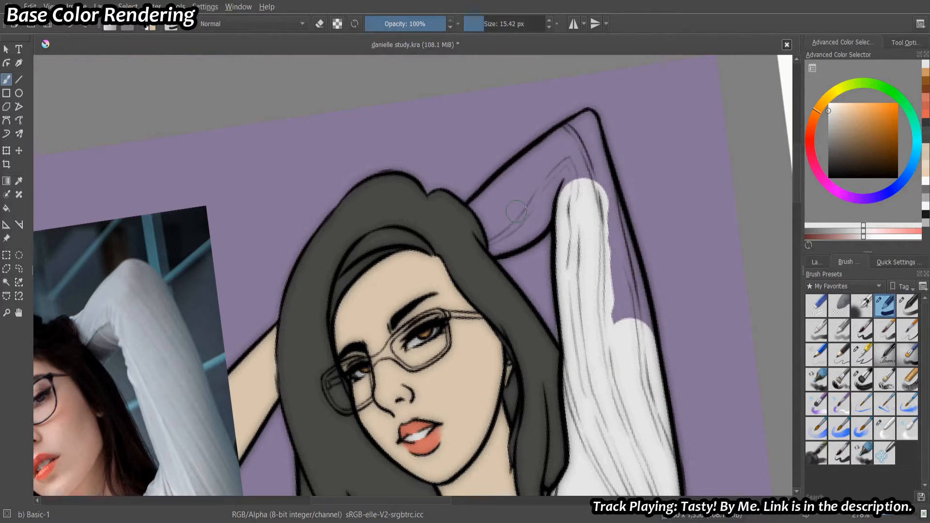
mouse_move(557, 194)
mouse_down()
mouse_move(461, 233)
mouse_move(536, 158)
mouse_move(590, 127)
mouse_up()
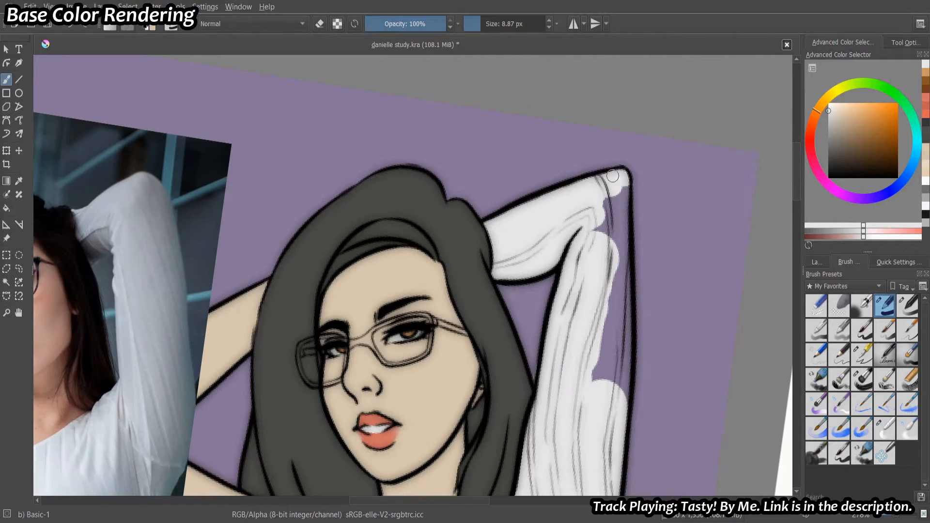
mouse_move(615, 175)
mouse_down()
mouse_move(613, 286)
mouse_move(618, 264)
mouse_move(623, 324)
mouse_move(592, 260)
mouse_move(601, 305)
mouse_up()
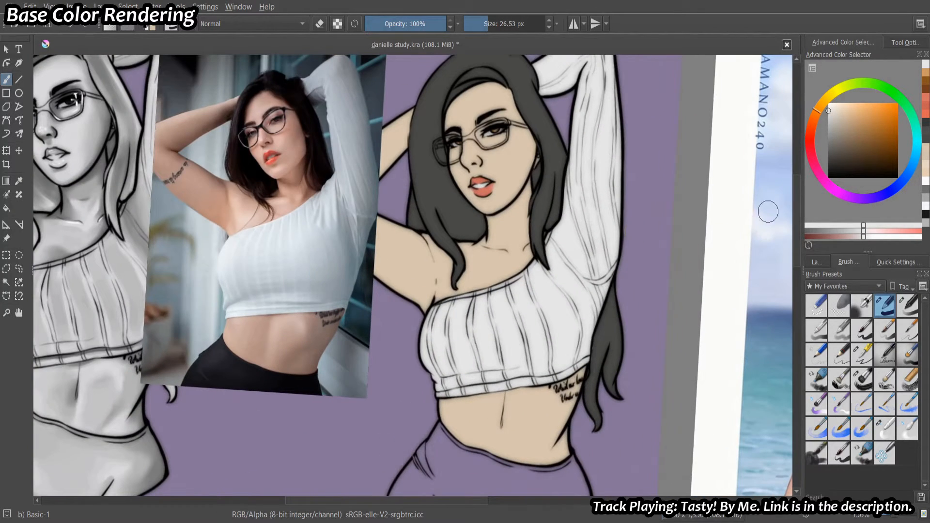
Add a layer for the pants at the bottom of the Layer 66 group and fill the left hip with dark gray.
drag(833, 154, 828, 163)
click(817, 262)
click(811, 496)
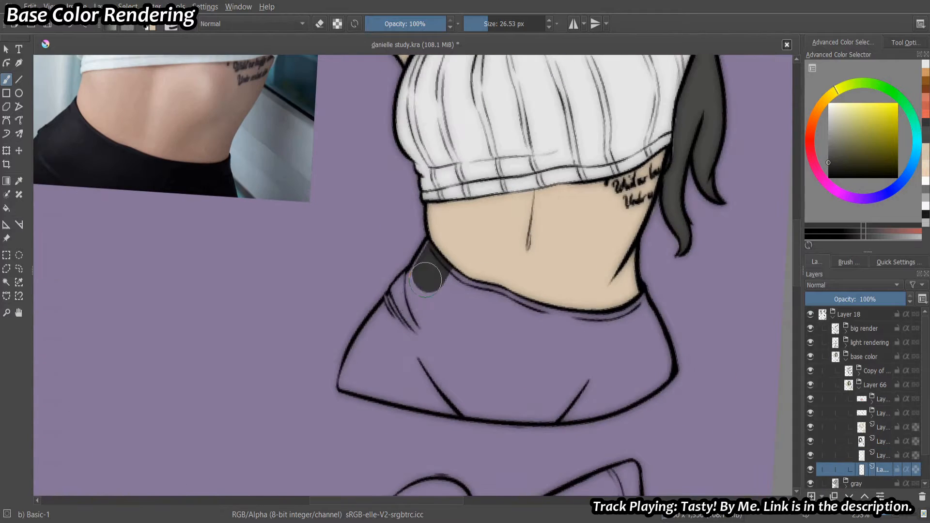
drag(426, 270, 394, 319)
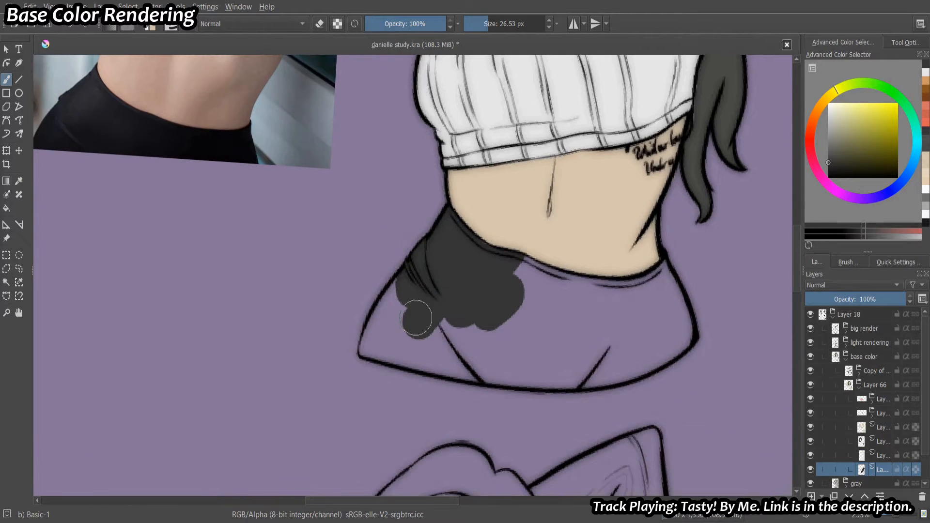
mouse_move(417, 310)
mouse_down()
mouse_move(384, 336)
mouse_move(376, 364)
mouse_move(422, 301)
mouse_up()
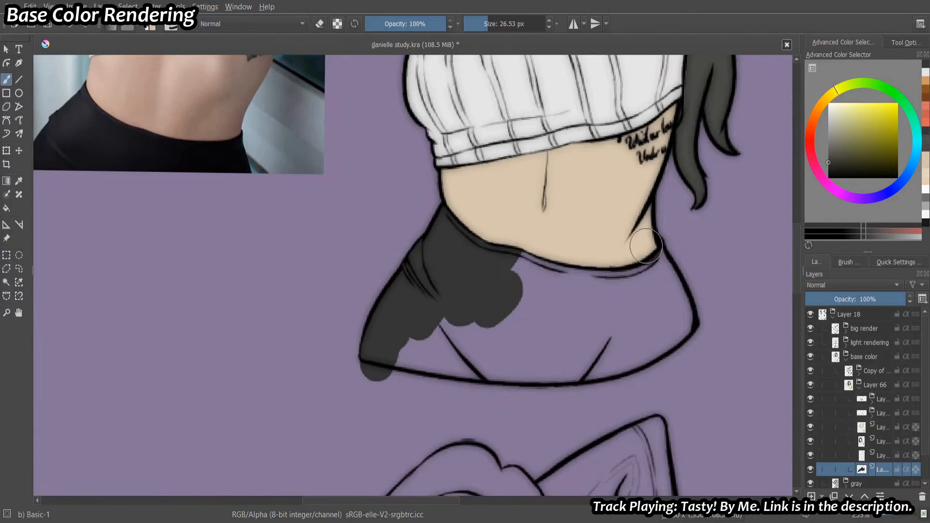
Fill the right hip, waistband and remaining lower area of the pants with dark gray.
mouse_move(651, 253)
mouse_down()
mouse_move(661, 329)
mouse_move(665, 303)
mouse_up()
mouse_move(690, 306)
mouse_down()
mouse_move(677, 299)
mouse_move(683, 235)
mouse_up()
drag(672, 249, 545, 304)
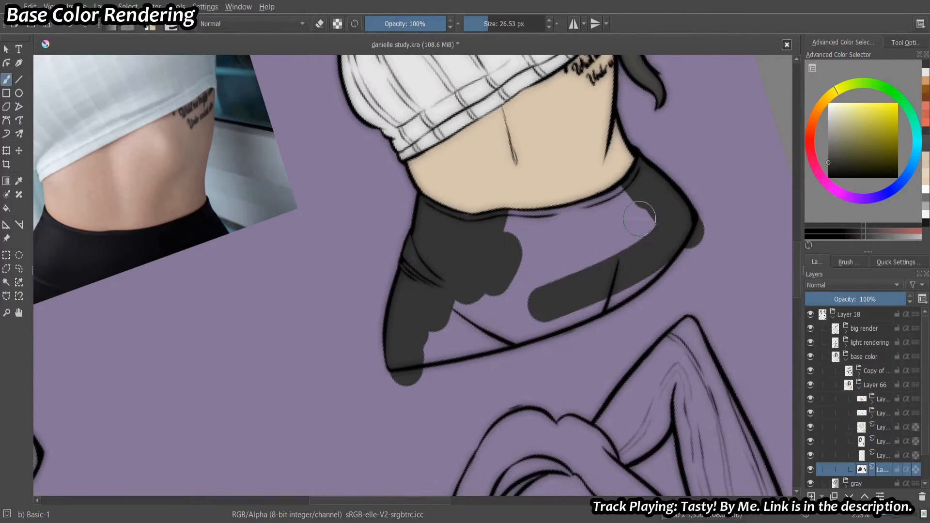
drag(634, 219, 485, 224)
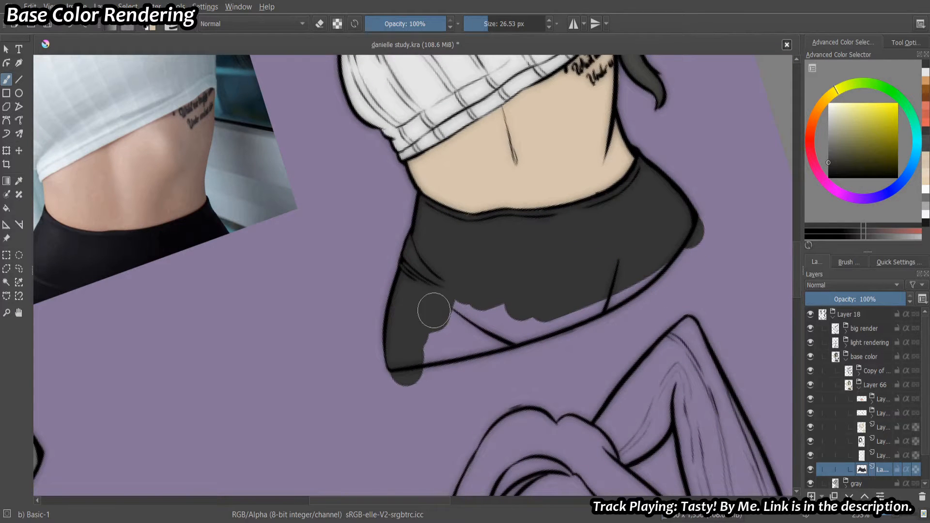
drag(434, 312, 485, 332)
mouse_move(457, 275)
mouse_down()
mouse_move(420, 318)
mouse_move(410, 223)
mouse_up()
mouse_move(331, 227)
mouse_down()
mouse_move(417, 415)
mouse_move(391, 298)
mouse_up()
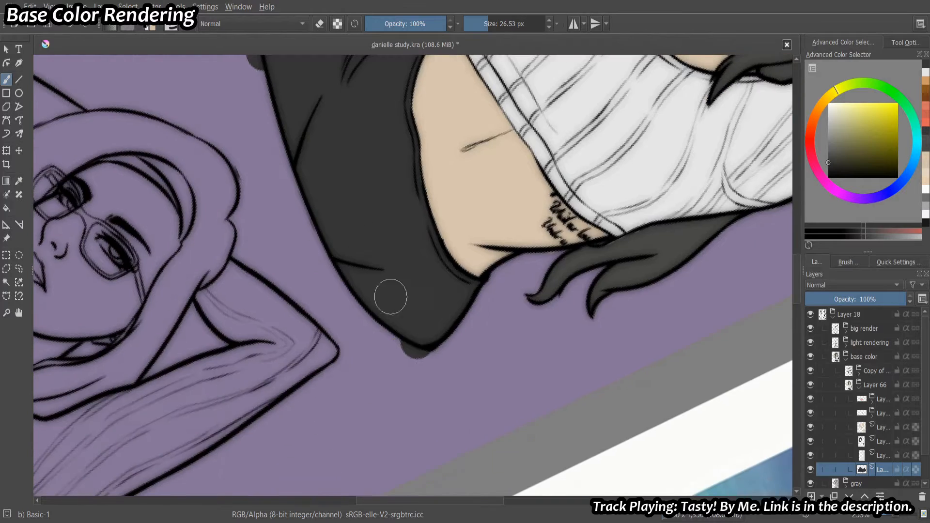
Erase the dark gray that spills outside the pants' outline.
key(e)
drag(427, 363, 397, 360)
drag(453, 225, 535, 407)
drag(339, 247, 326, 218)
mouse_move(514, 311)
mouse_down()
mouse_move(490, 210)
mouse_move(492, 280)
mouse_move(478, 256)
mouse_move(479, 182)
mouse_up()
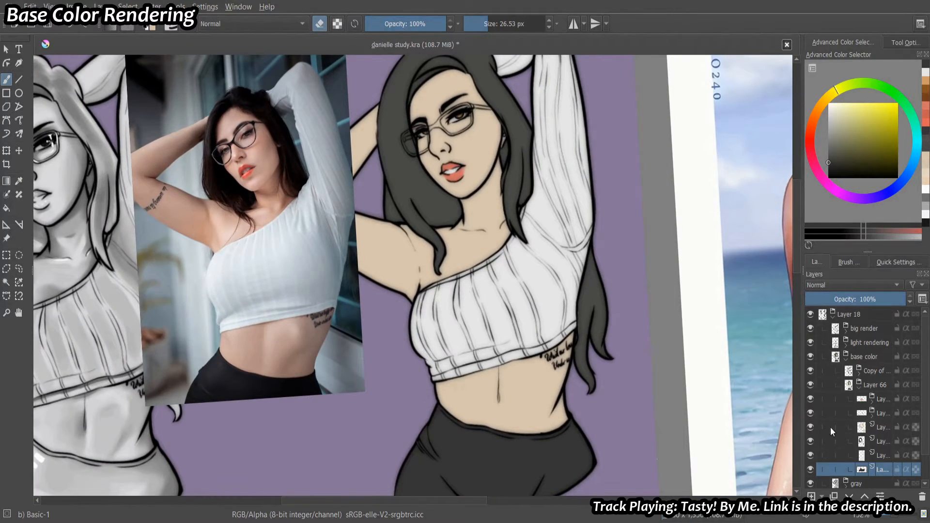
Select the skin layer and shift its base color to a pinker beige.
click(876, 426)
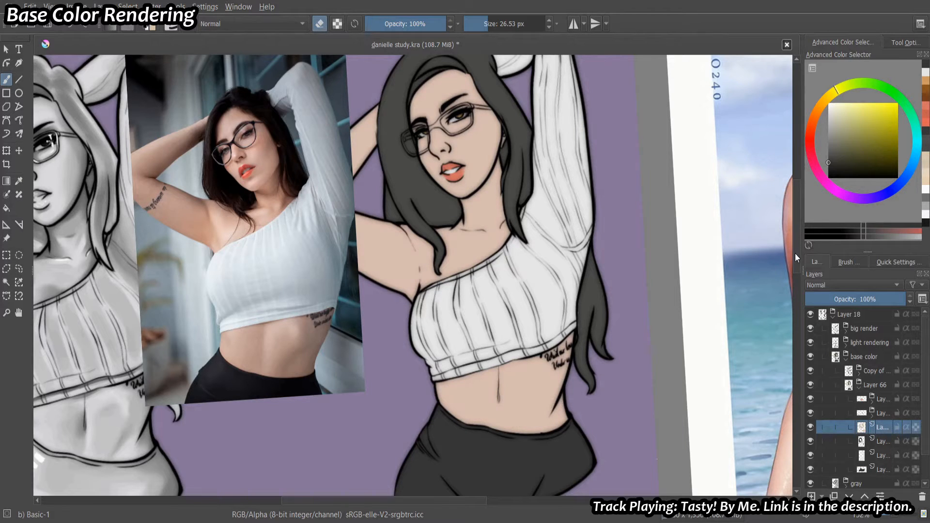
drag(489, 271, 608, 244)
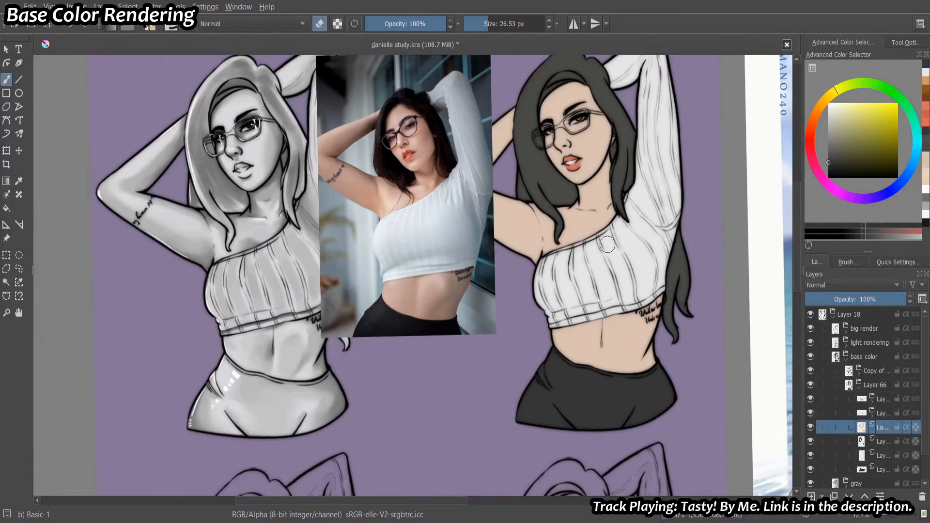
Add a layer at the top of the Layer 66 group and paint the glasses' left rim and bridge dark gray with a 1.81 px brush.
click(863, 401)
click(813, 496)
click(828, 163)
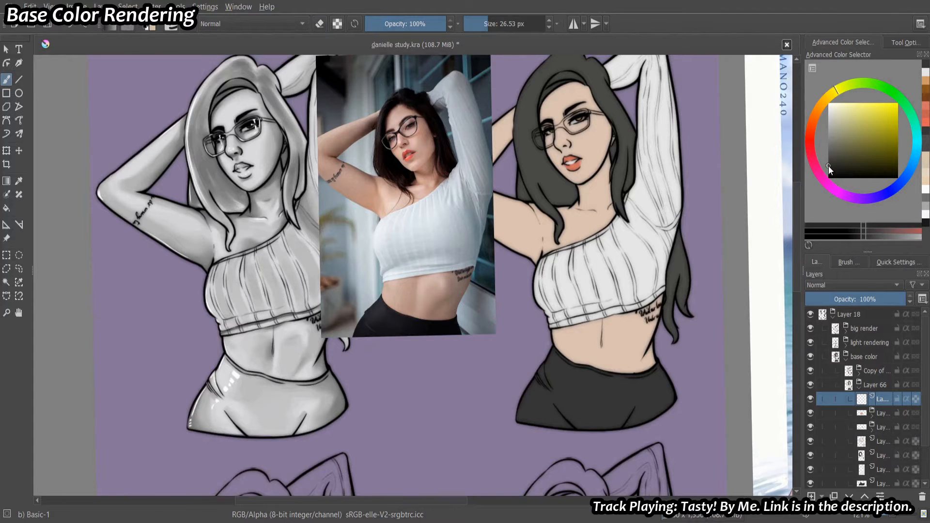
key(e)
drag(577, 201, 533, 407)
mouse_move(502, 221)
shift+mouse_down()
mouse_move(478, 221)
mouse_move(530, 218)
shift+mouse_up()
click(829, 167)
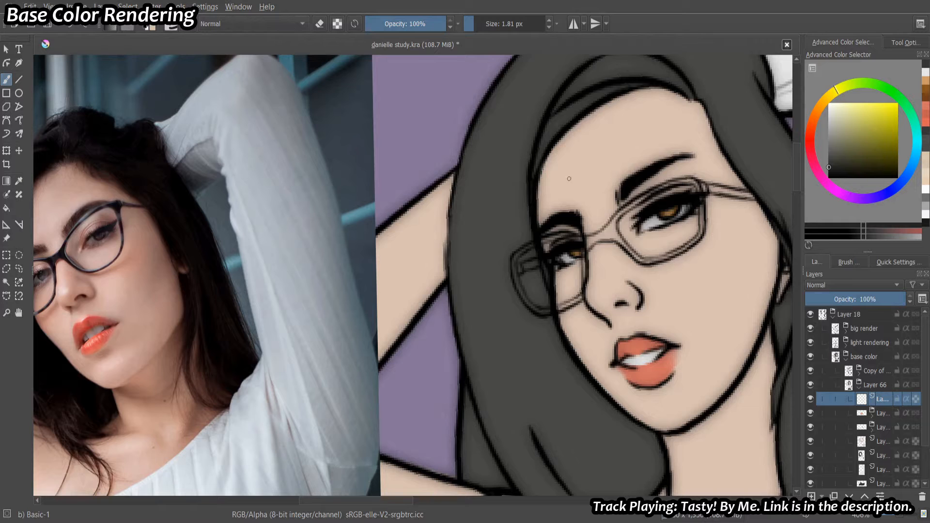
click(531, 267)
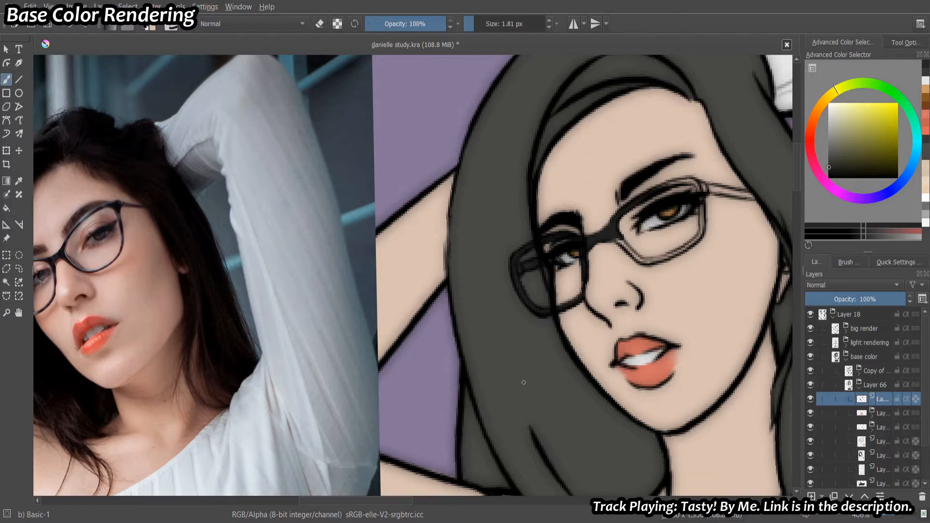
Paint the glasses' right rim and temple arm dark gray, erasing any overshoot.
scroll(574, 337, up, 2)
drag(569, 358, 598, 415)
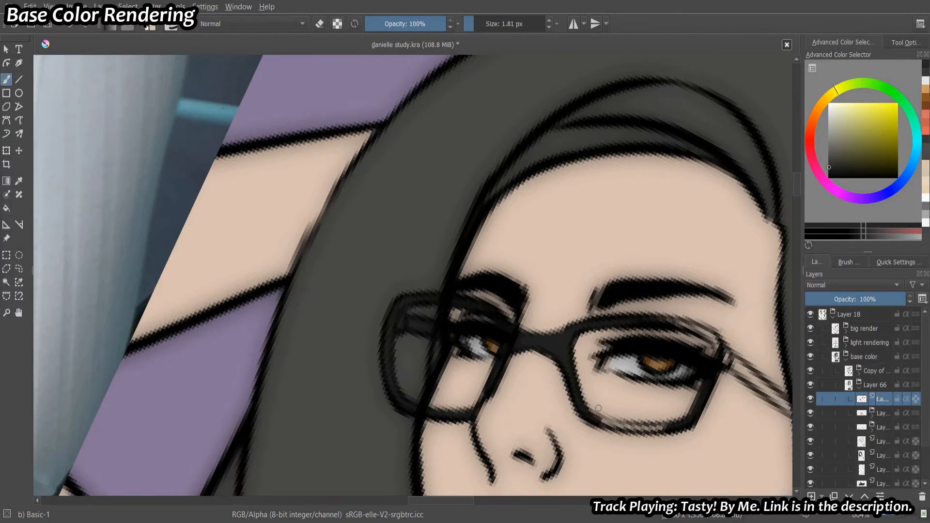
mouse_move(413, 187)
mouse_down()
mouse_move(548, 187)
mouse_move(569, 236)
mouse_up()
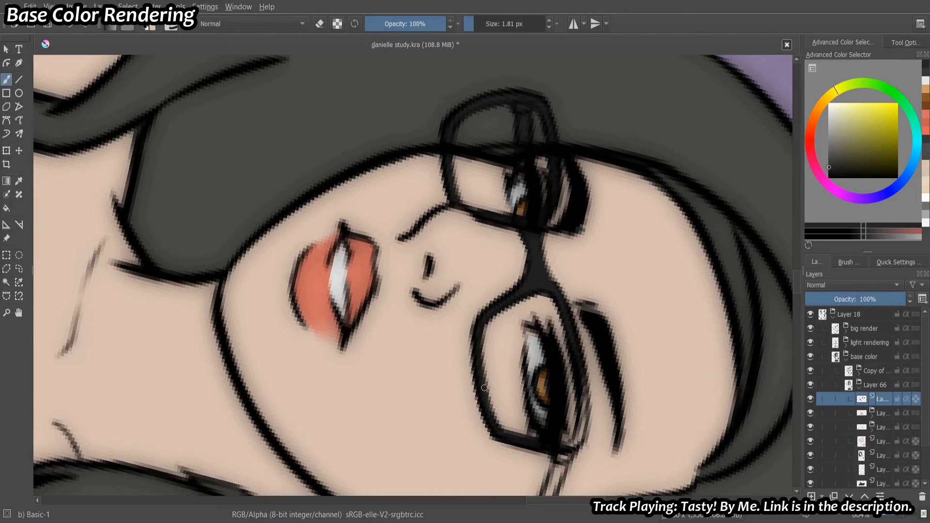
key(e)
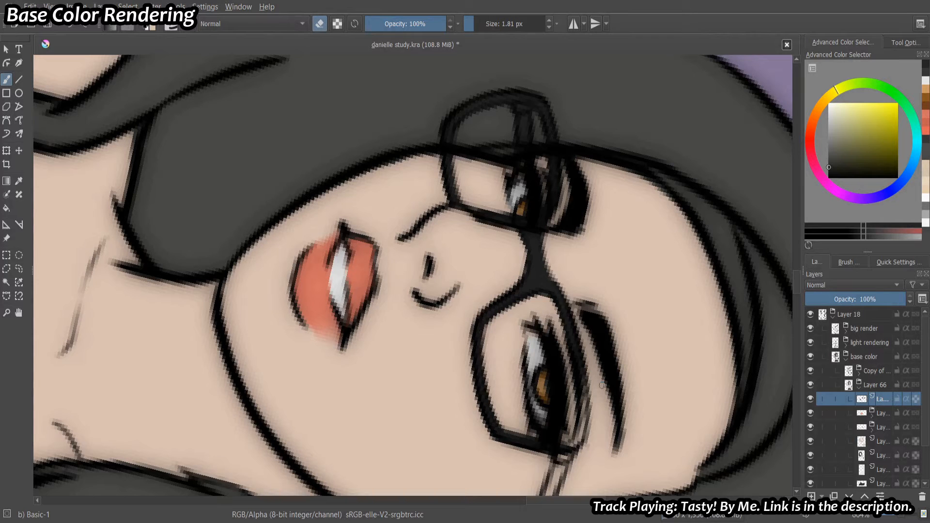
key(e)
mouse_move(588, 383)
mouse_down()
mouse_move(589, 334)
mouse_move(579, 387)
mouse_move(565, 402)
mouse_move(579, 354)
mouse_move(544, 451)
mouse_up()
mouse_move(579, 358)
mouse_down()
mouse_move(542, 438)
mouse_move(555, 390)
mouse_move(612, 315)
mouse_up()
key(e)
mouse_move(613, 318)
mouse_down()
mouse_move(622, 334)
mouse_move(629, 233)
mouse_move(613, 179)
mouse_up()
key(e)
drag(613, 180, 613, 272)
Add a layer for the lenses beneath the glasses frame layer and group the two layers.
click(812, 497)
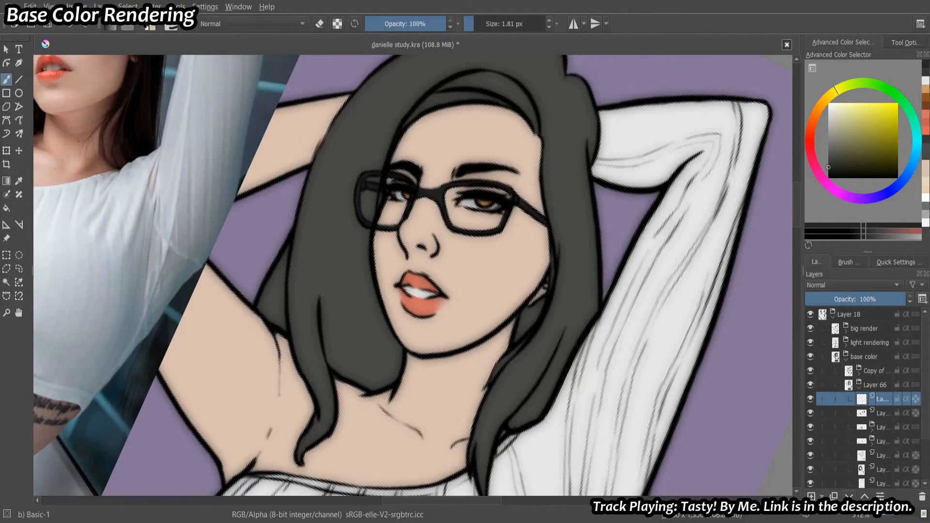
click(850, 497)
ctrl+click(854, 404)
key(ctrl+g)
click(840, 427)
Fill both lenses of the glasses with off-white using a 7.31 px brush.
click(828, 110)
drag(484, 240, 546, 290)
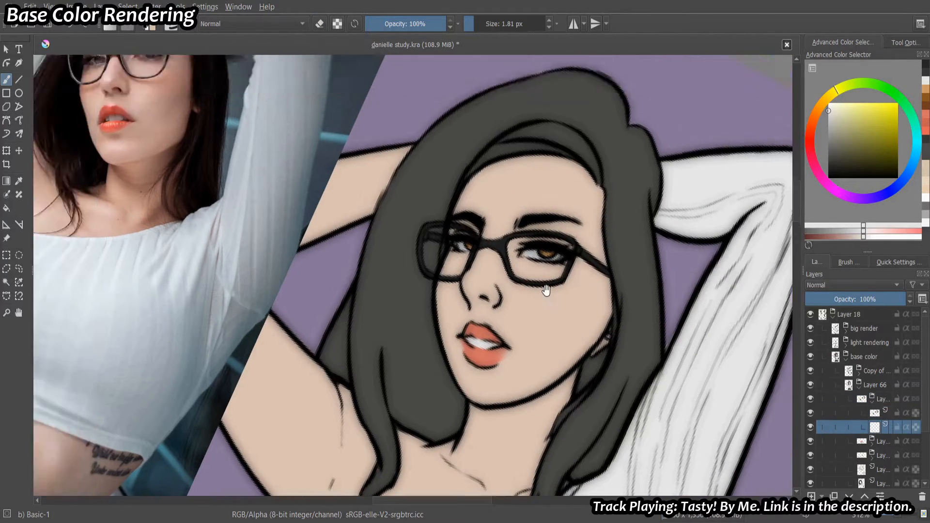
drag(500, 258, 501, 213)
drag(521, 232, 536, 233)
mouse_move(526, 230)
mouse_down()
mouse_move(564, 285)
mouse_move(602, 288)
mouse_move(630, 234)
mouse_move(567, 257)
mouse_move(557, 227)
mouse_move(623, 240)
mouse_up()
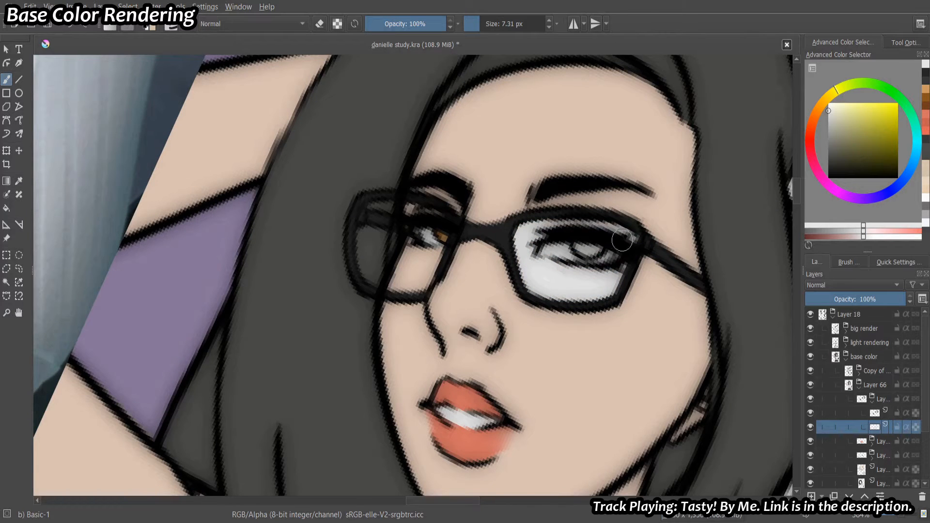
mouse_move(439, 235)
mouse_down()
mouse_move(402, 276)
mouse_move(371, 257)
mouse_move(426, 209)
mouse_up()
Lower the lens layer's opacity to 40% so the eyes show through the glasses.
drag(865, 300, 828, 300)
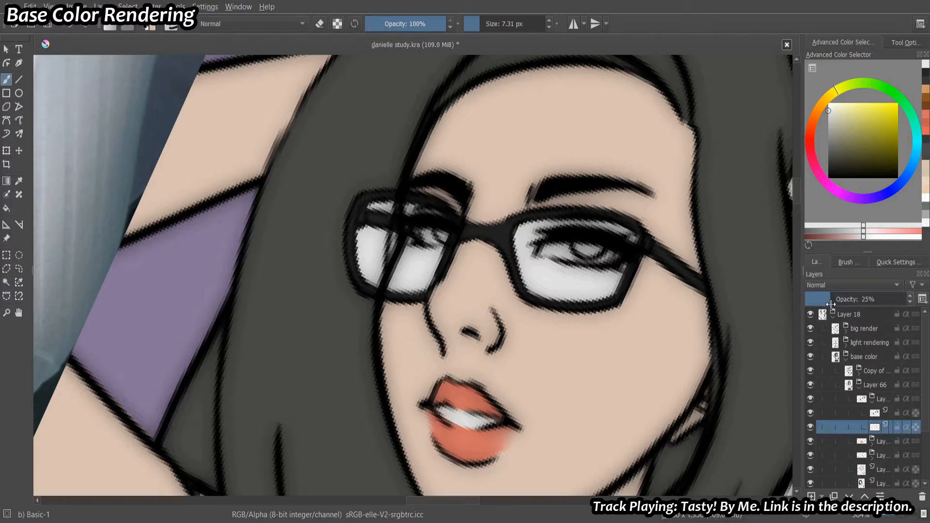
click(834, 300)
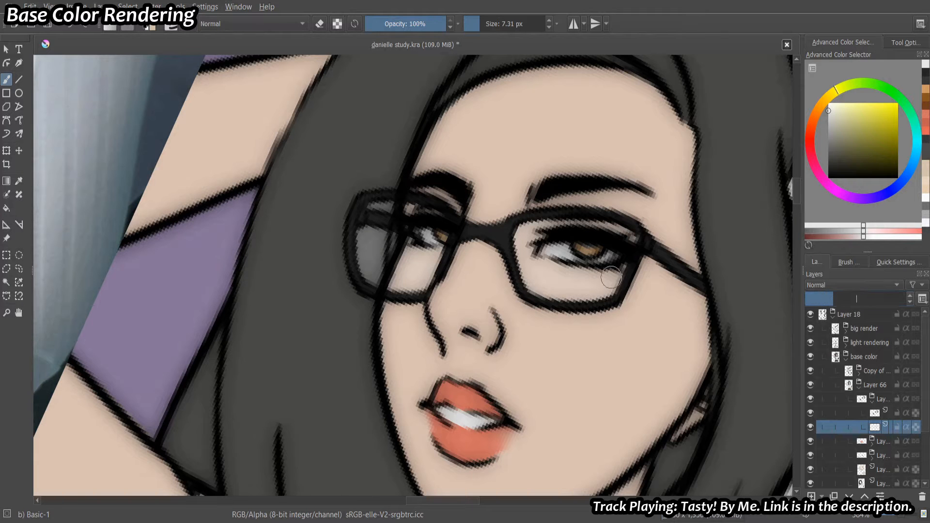
drag(611, 278, 611, 314)
click(910, 303)
click(910, 302)
click(909, 303)
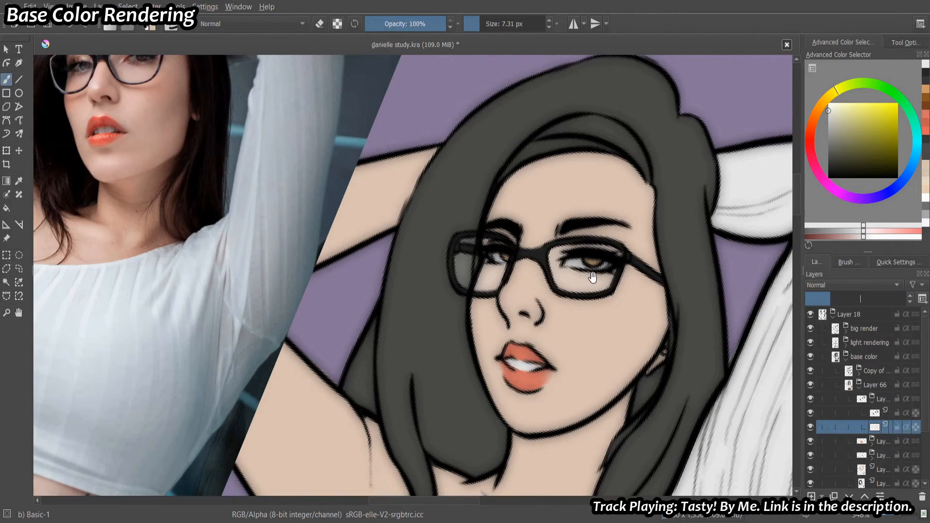
drag(586, 270, 587, 314)
key(4)
drag(841, 300, 846, 307)
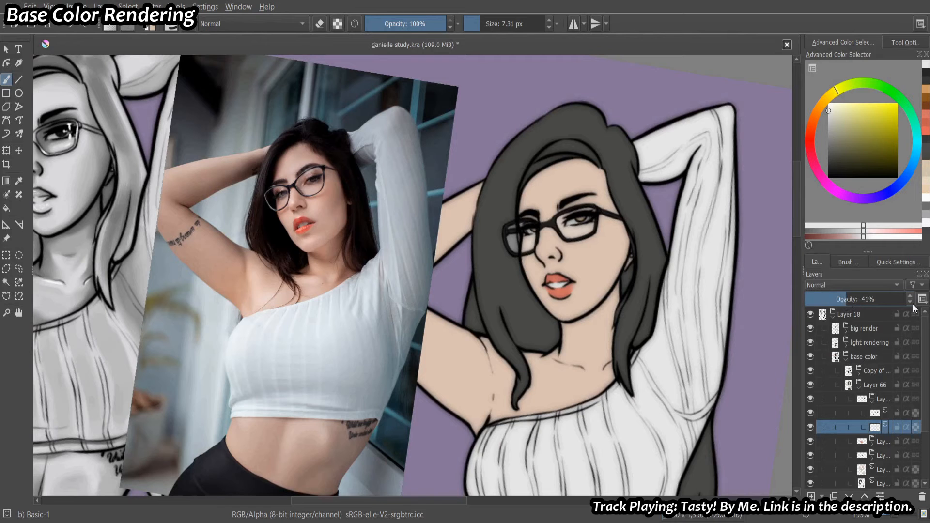
click(910, 303)
drag(558, 266, 576, 247)
key(5)
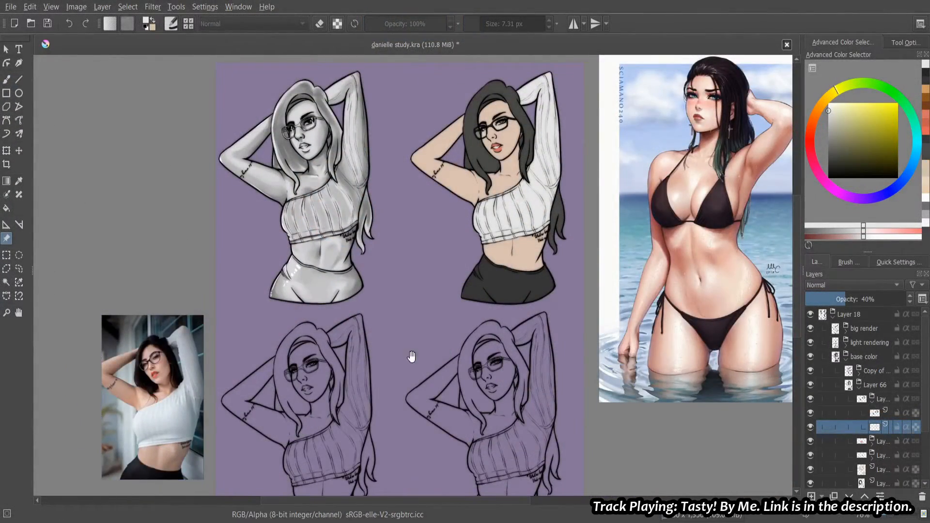
Collapse the base color group and delete the light rendering group.
drag(412, 356, 456, 204)
scroll(399, 318, up, 1)
click(833, 386)
click(845, 359)
click(854, 374)
click(812, 342)
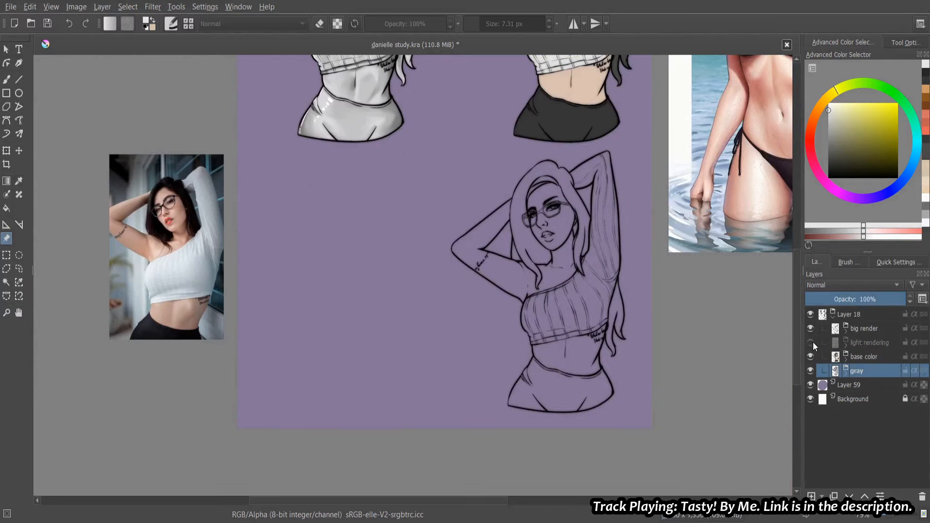
click(856, 346)
click(921, 496)
Duplicate the gray group and place the copy above the base color group.
click(859, 360)
click(834, 496)
drag(854, 357, 854, 339)
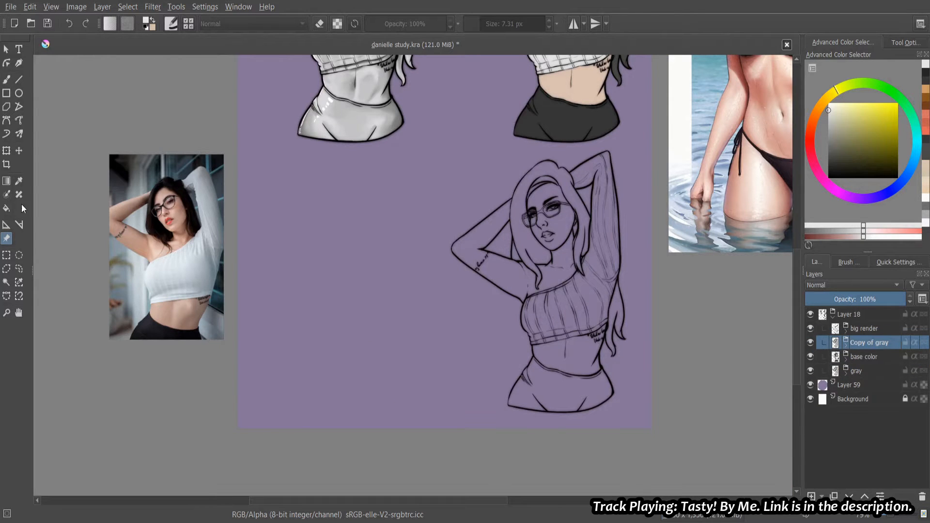
Move the copied gray figure straight down into the empty spot below the original with the Transform tool.
click(6, 150)
drag(363, 120, 368, 390)
scroll(368, 388, down, 2)
drag(388, 341, 384, 381)
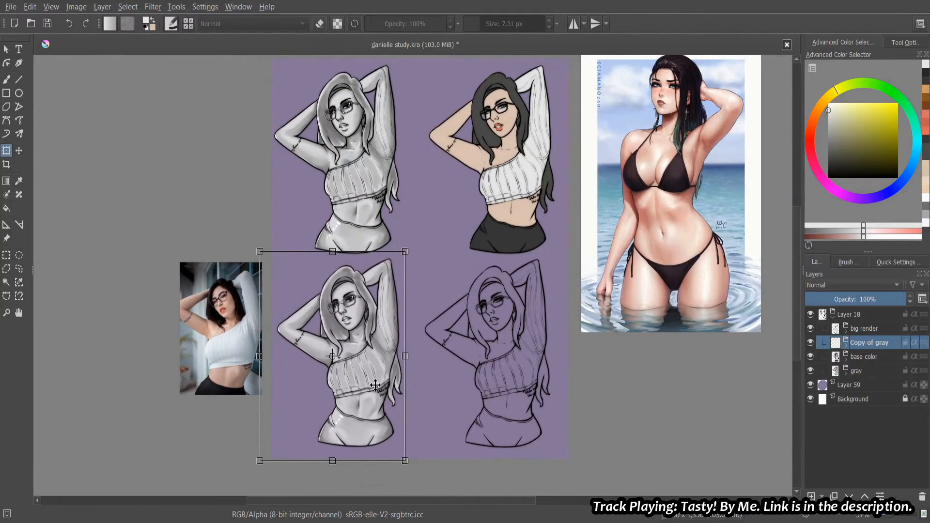
Rename the copied gray group as "soft light render".
scroll(376, 386, up, 2)
key(b)
double_click(862, 343)
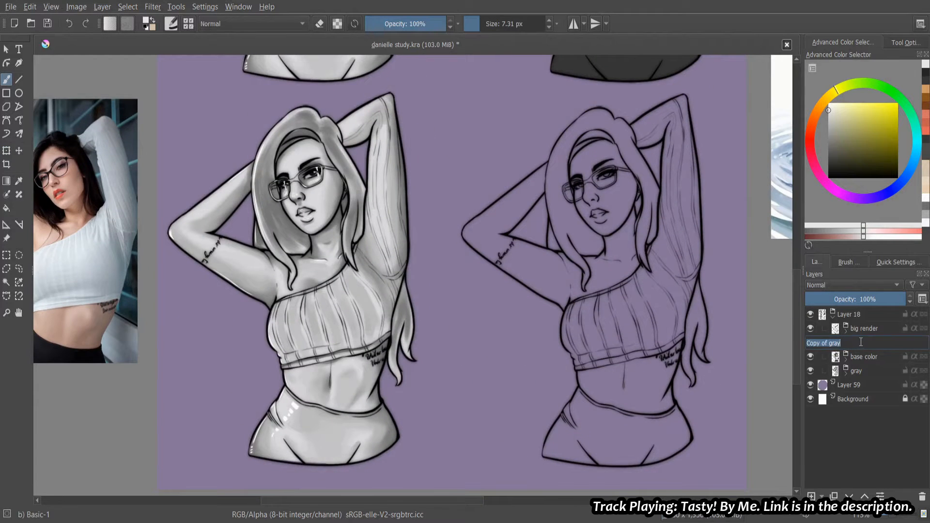
text(soft light render)
key(Return)
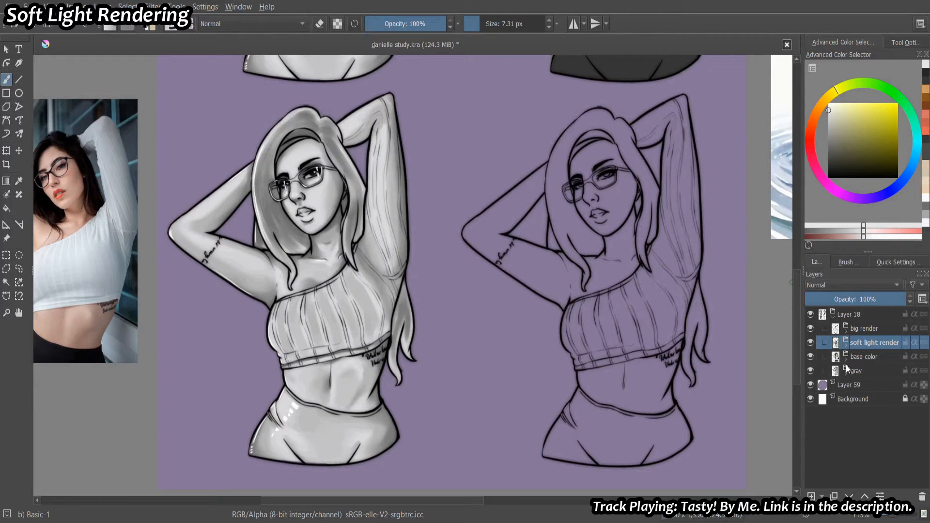
Expand the soft light render group, add a layer above Layer 61 and group the two together.
click(846, 345)
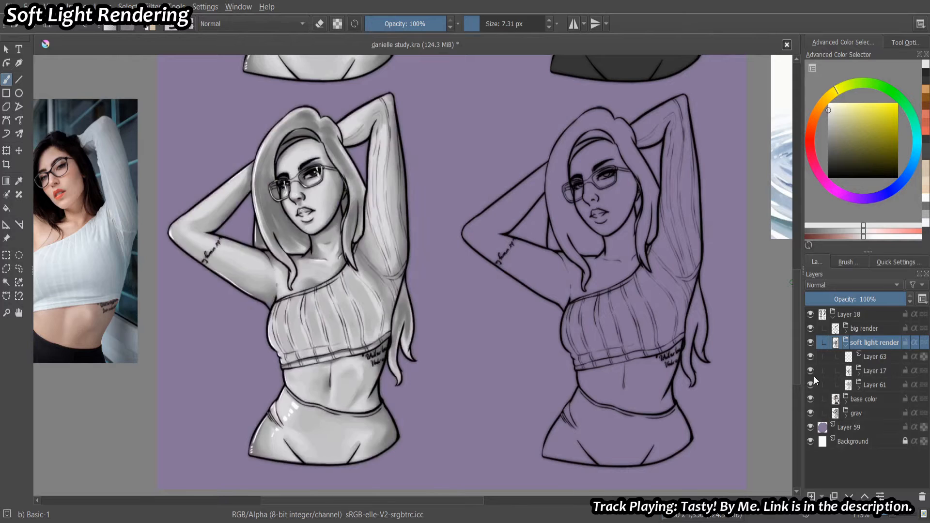
click(876, 384)
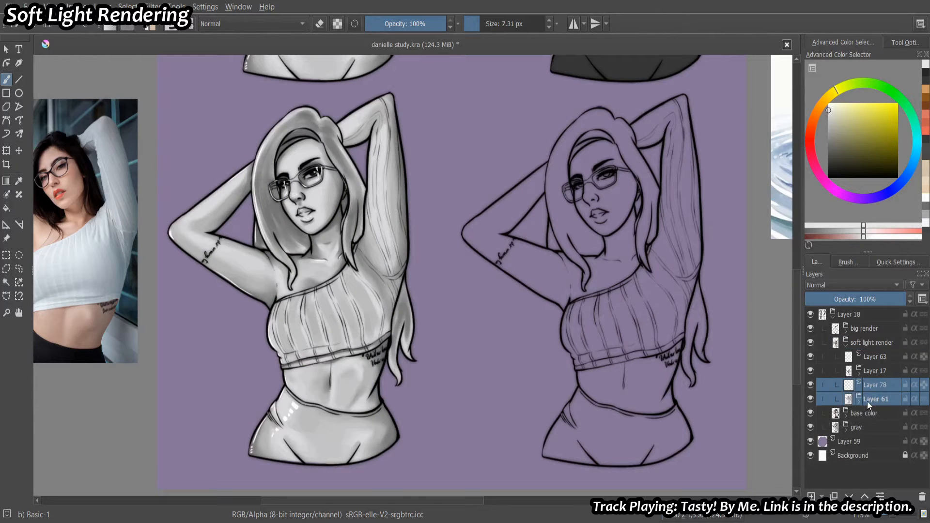
key(ctrl+shift+g)
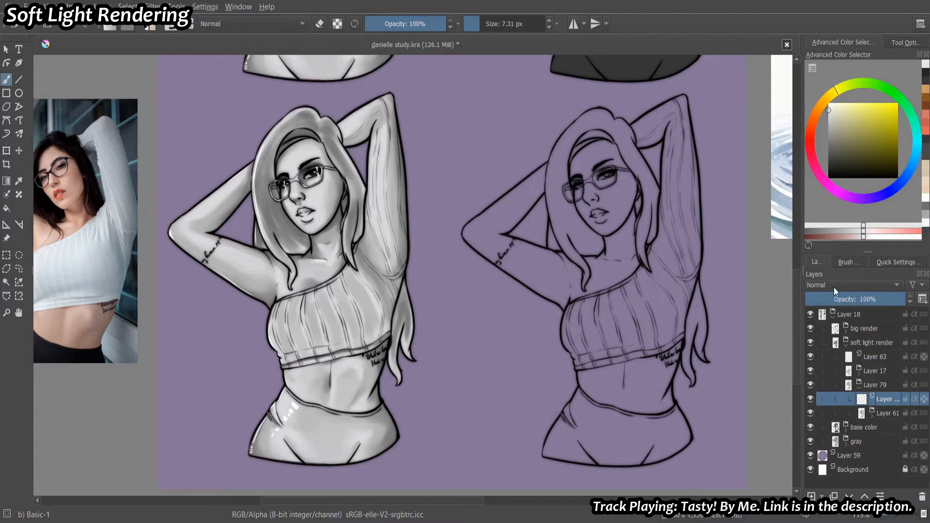
click(849, 262)
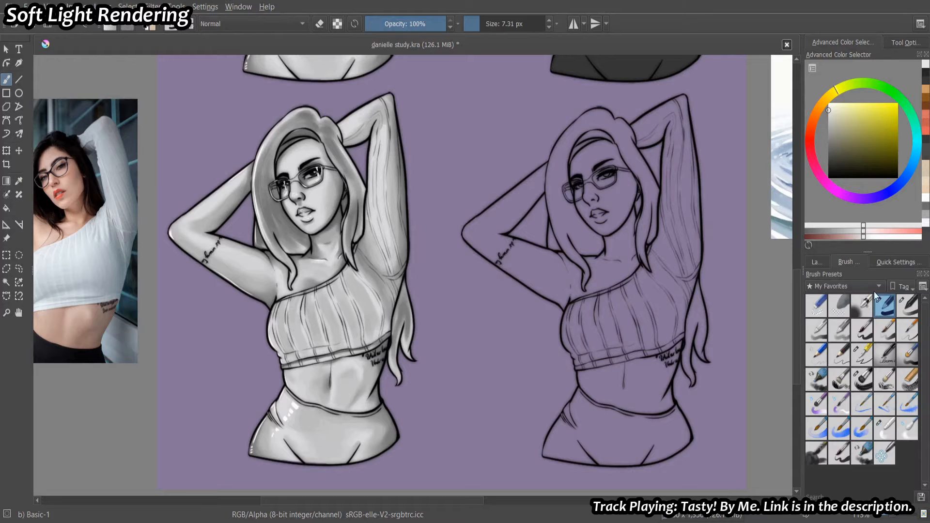
click(824, 263)
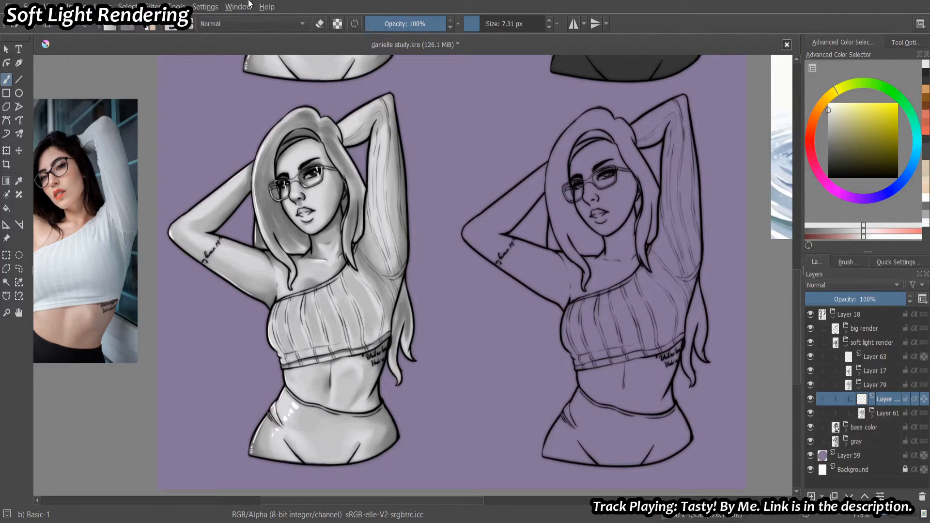
drag(450, 344, 469, 358)
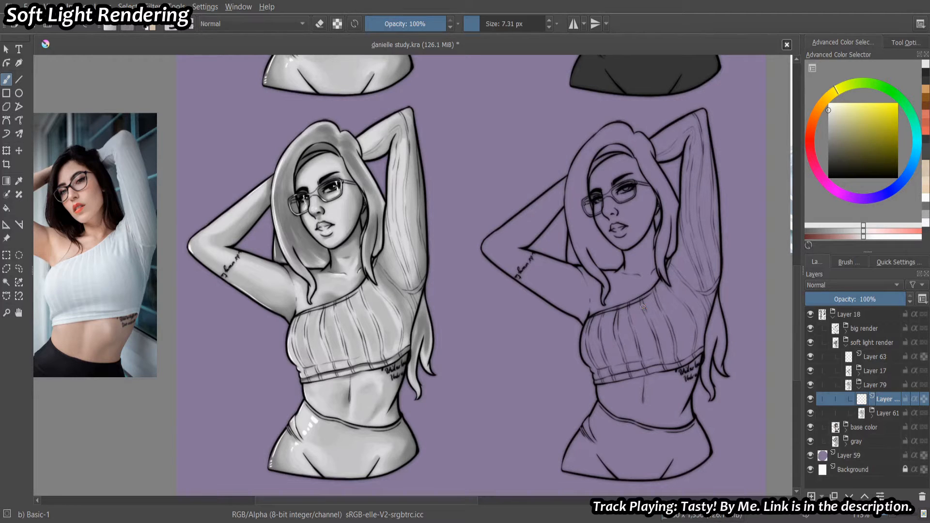
Choose the Basic-2 Opacity brush, set the new layer's blending mode to Soft Light (SVG) and pick a pale yellow.
click(848, 261)
click(907, 306)
click(817, 262)
click(831, 288)
click(865, 417)
click(850, 114)
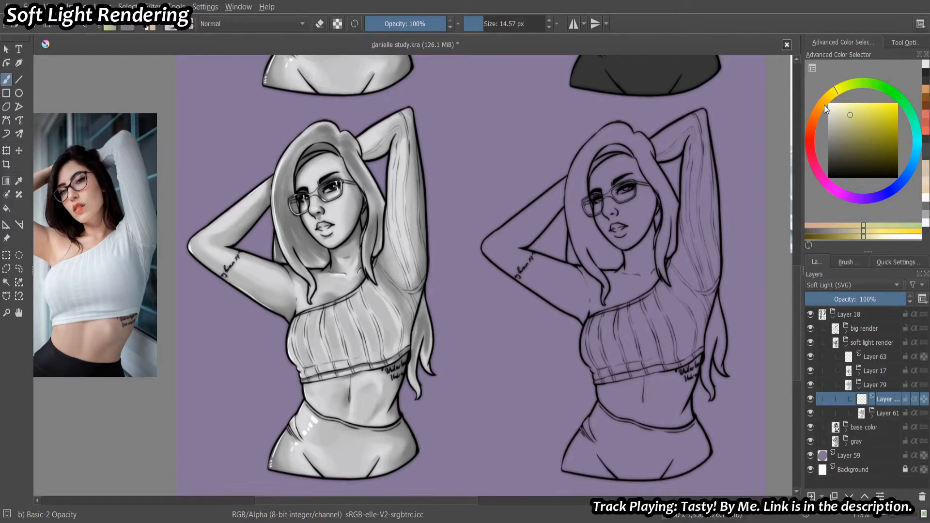
Shift the color to a pale orange and delete the soft light layer above Layer 61.
click(821, 106)
drag(339, 279, 349, 279)
drag(339, 279, 359, 273)
click(922, 496)
Ungroup Layer 79, then regroup Layer 61 beneath a new Soft Light (SVG) layer with inherited alpha.
click(871, 385)
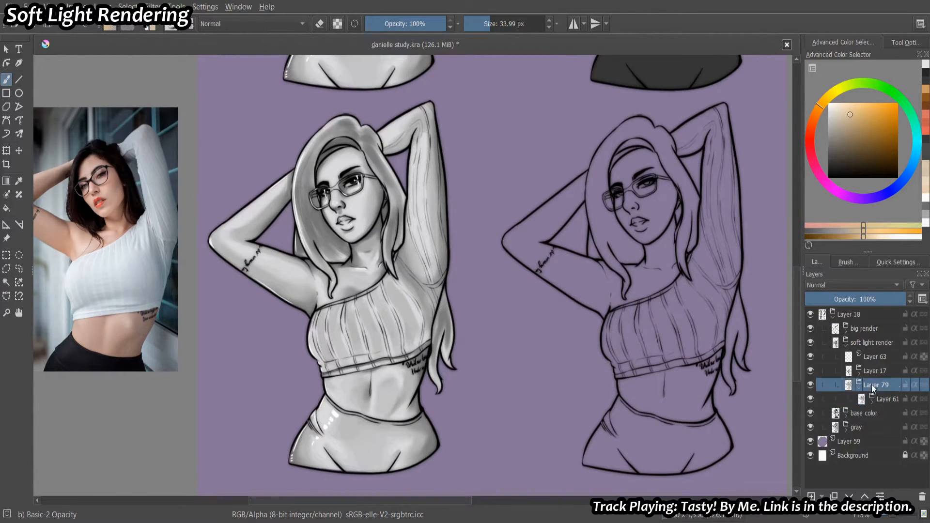
key(ctrl+alt+g)
click(857, 386)
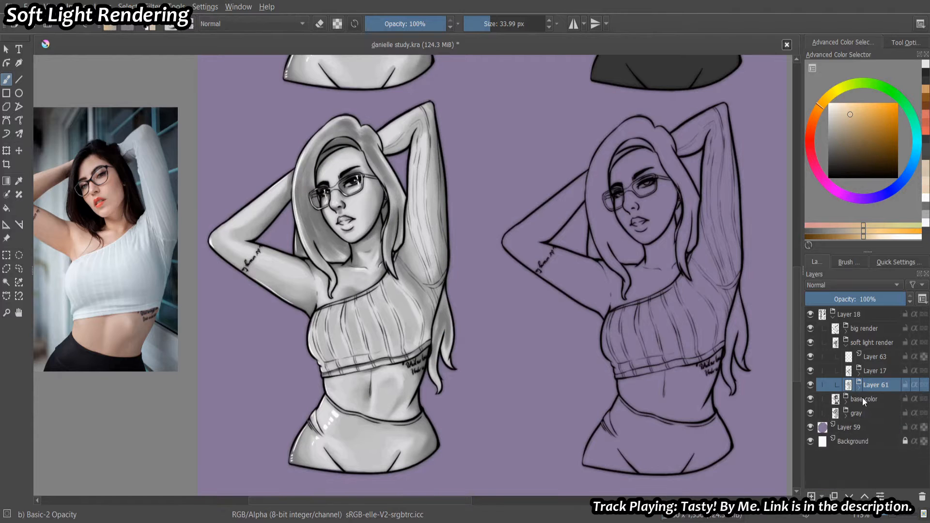
key(ctrl+shift+g)
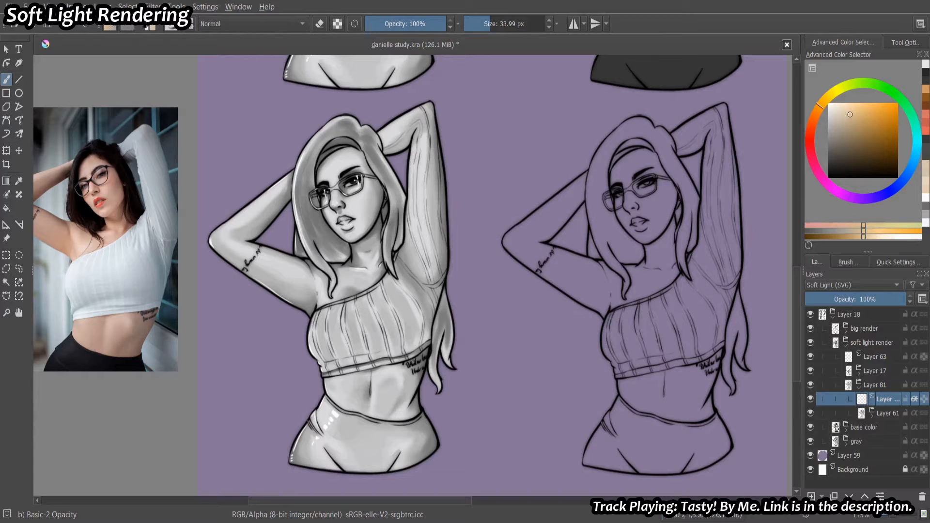
Paint the bare midriff on the soft light layer, deepening the color to a medium tan orange.
mouse_move(402, 378)
mouse_down()
mouse_move(381, 408)
mouse_move(407, 382)
mouse_move(415, 391)
mouse_move(420, 366)
mouse_move(407, 403)
mouse_move(339, 394)
mouse_up()
click(861, 134)
click(863, 119)
scroll(317, 415, up, 3)
key([)
mouse_move(380, 364)
mouse_down()
mouse_move(489, 391)
mouse_move(538, 387)
mouse_up()
mouse_move(425, 333)
mouse_down()
mouse_move(425, 310)
mouse_move(513, 290)
mouse_up()
key([)
key([)
scroll(485, 340, down, 4)
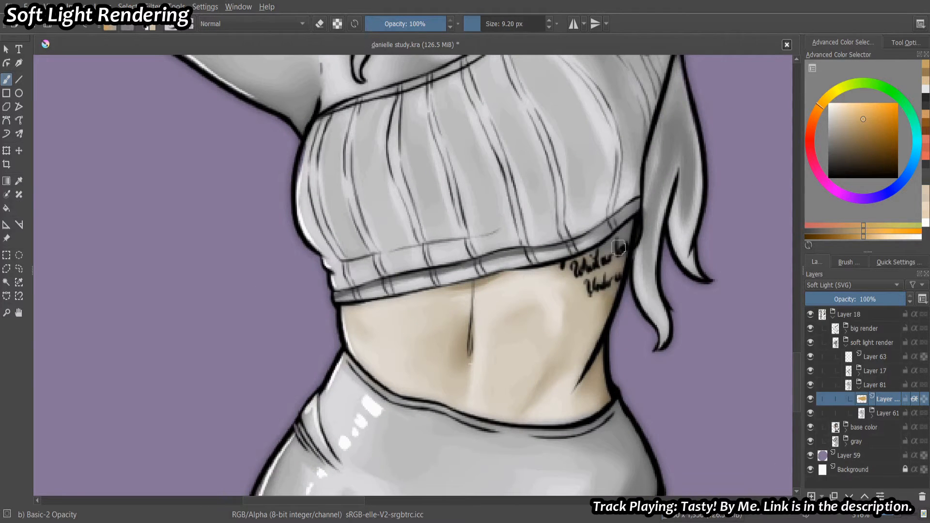
Shift the color to a redder orange and repaint the midriff skin with it.
key(])
key(])
key(])
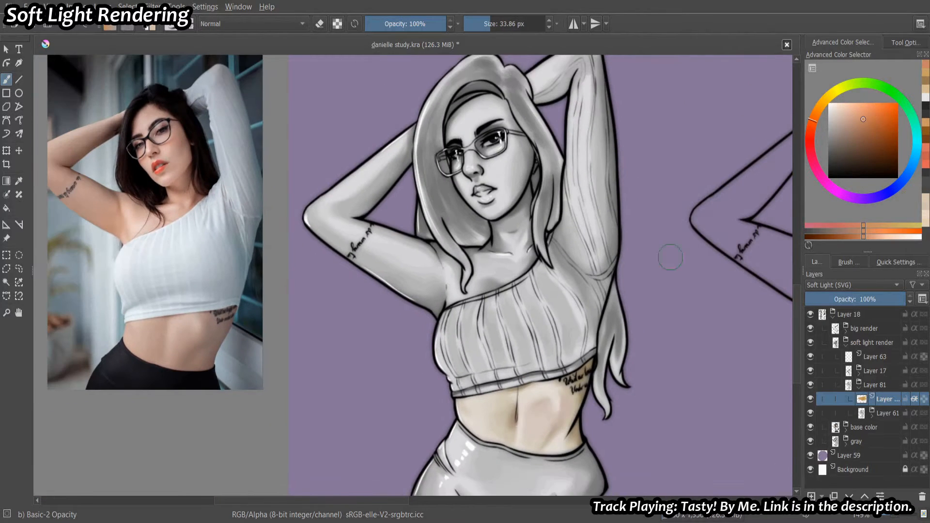
scroll(551, 343, up, 2)
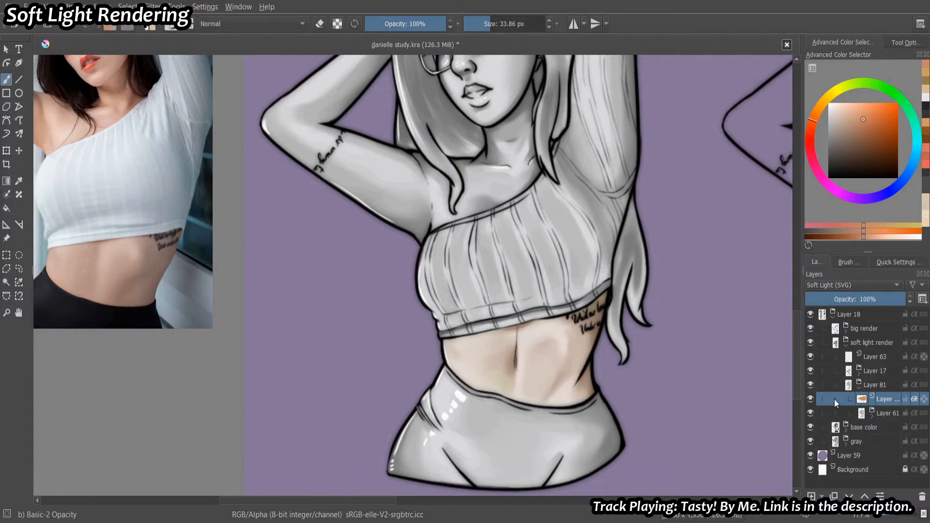
key([)
Paint the bare raised arm, the shoulder and part of the chest with the reddish orange using a larger brush.
mouse_move(516, 156)
mouse_down()
mouse_move(560, 277)
mouse_move(512, 323)
mouse_up()
key(])
key(])
mouse_move(455, 334)
mouse_down()
mouse_move(388, 282)
mouse_move(384, 240)
mouse_move(319, 266)
mouse_up()
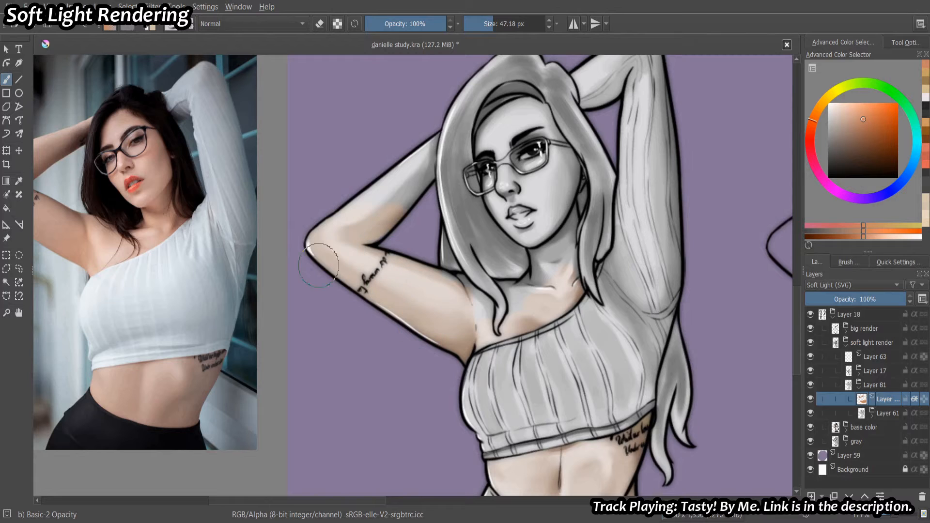
drag(403, 154, 408, 193)
mouse_move(422, 272)
mouse_down()
mouse_move(465, 301)
mouse_move(433, 286)
mouse_up()
drag(466, 296, 486, 326)
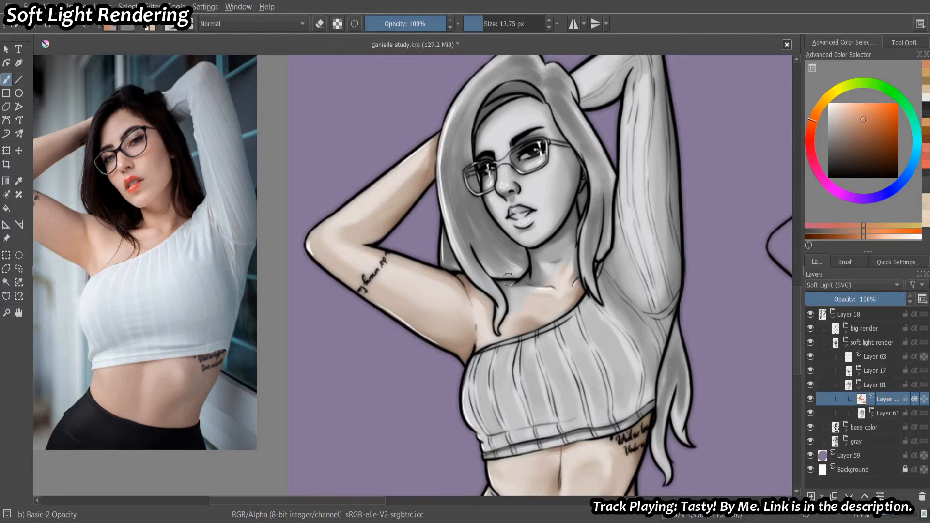
Color the chest around the hair lock, the neck and the face with the reddish orange, adjusting the brush size.
drag(509, 280, 506, 289)
shift+drag(510, 289, 508, 289)
mouse_move(511, 289)
mouse_down()
mouse_move(538, 283)
mouse_move(576, 319)
mouse_up()
mouse_move(550, 250)
shift+mouse_down()
mouse_move(565, 250)
mouse_move(573, 223)
shift+mouse_up()
shift+drag(584, 222, 567, 231)
drag(541, 161, 499, 204)
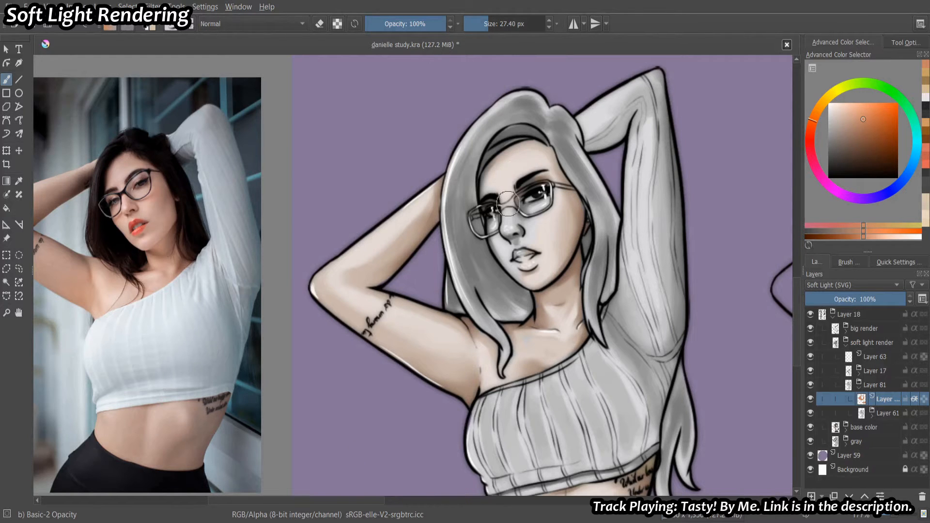
ctrl+drag(540, 253, 540, 310)
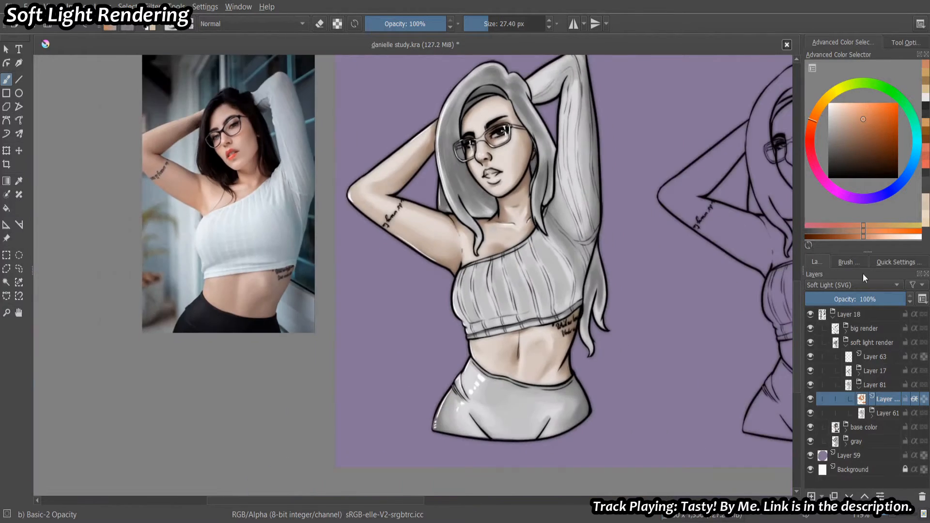
Pick a near-white color and add a Soft Light (SVG) layer with inherited alpha above the skin layer.
click(831, 109)
key(Insert)
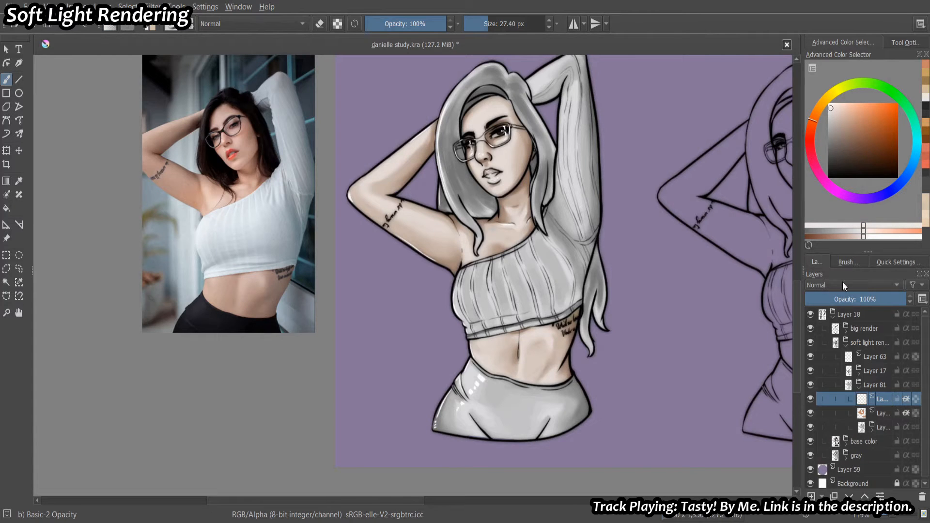
click(844, 287)
click(837, 352)
Brush the near-white over the whole crop top and its long sleeve.
ctrl+drag(499, 300, 499, 269)
mouse_move(519, 265)
mouse_down()
mouse_move(473, 334)
mouse_move(574, 312)
mouse_move(547, 267)
mouse_move(490, 264)
mouse_move(558, 219)
mouse_move(570, 187)
mouse_up()
drag(546, 229, 491, 322)
shift+drag(521, 252, 539, 252)
mouse_move(540, 228)
mouse_down()
mouse_move(562, 279)
mouse_move(558, 340)
mouse_up()
mouse_move(540, 250)
mouse_down()
mouse_move(536, 148)
mouse_move(498, 179)
mouse_up()
drag(562, 183, 562, 45)
Add another layer above the white top layer and paint the hair beside the face and over the crown near-black.
click(811, 497)
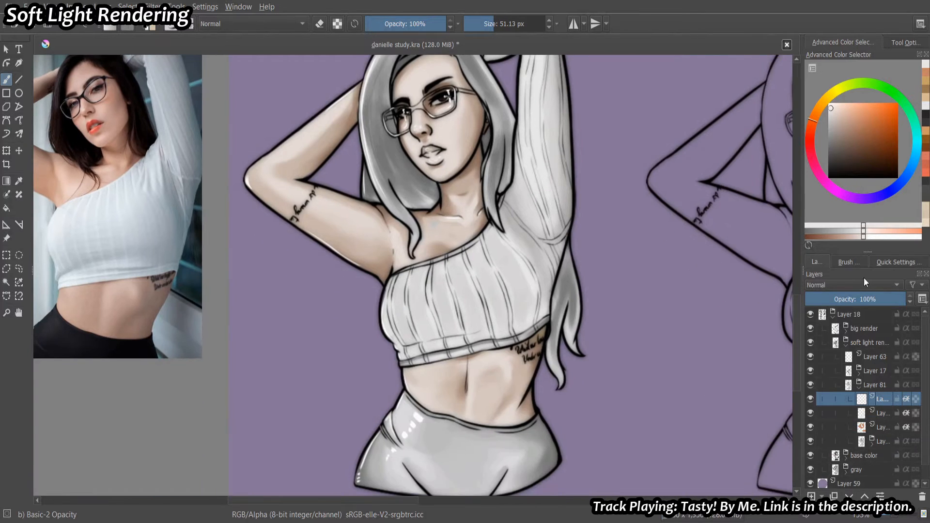
click(827, 150)
drag(388, 189, 465, 280)
shift+drag(477, 271, 452, 271)
mouse_move(452, 257)
mouse_down()
mouse_move(461, 286)
mouse_move(441, 275)
mouse_move(470, 290)
mouse_up()
click(828, 167)
mouse_move(457, 267)
shift+mouse_down()
mouse_move(469, 268)
mouse_move(452, 197)
mouse_move(473, 140)
mouse_move(521, 118)
shift+mouse_up()
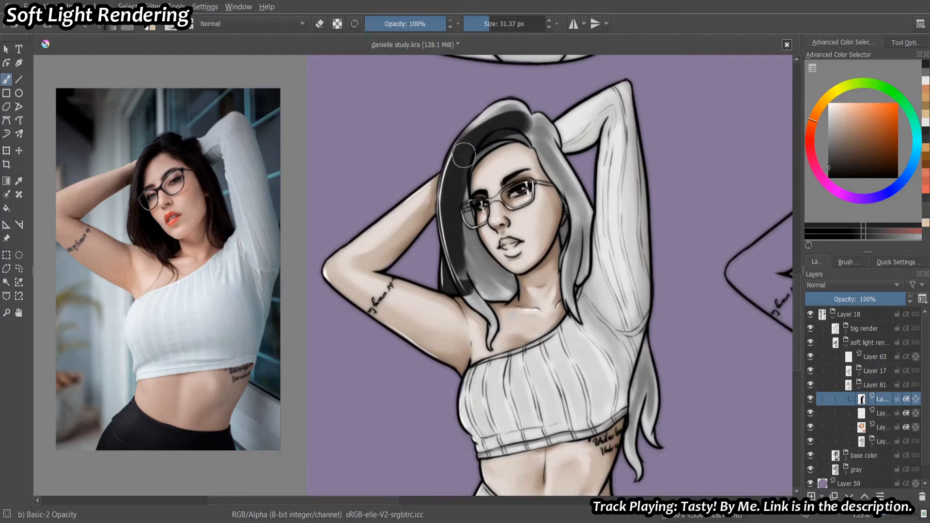
mouse_move(463, 155)
mouse_down()
mouse_move(494, 119)
mouse_move(493, 133)
mouse_move(531, 127)
mouse_move(480, 156)
mouse_up()
Lock the hair layer's alpha, brush a mid gray over the hair strokes and set the layer to Soft Light (SVG).
click(829, 147)
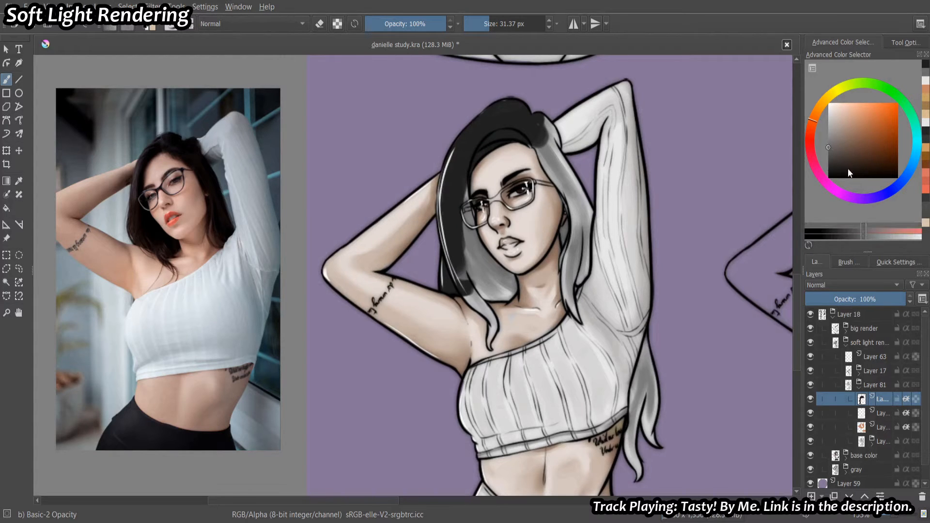
click(915, 399)
shift+drag(504, 247, 552, 247)
drag(461, 272, 528, 121)
mouse_move(506, 246)
shift+mouse_down()
mouse_move(470, 246)
mouse_move(463, 221)
shift+mouse_up()
click(839, 351)
Repaint the hair strokes on the soft light layer with a darker near-black.
click(828, 168)
drag(458, 269, 578, 128)
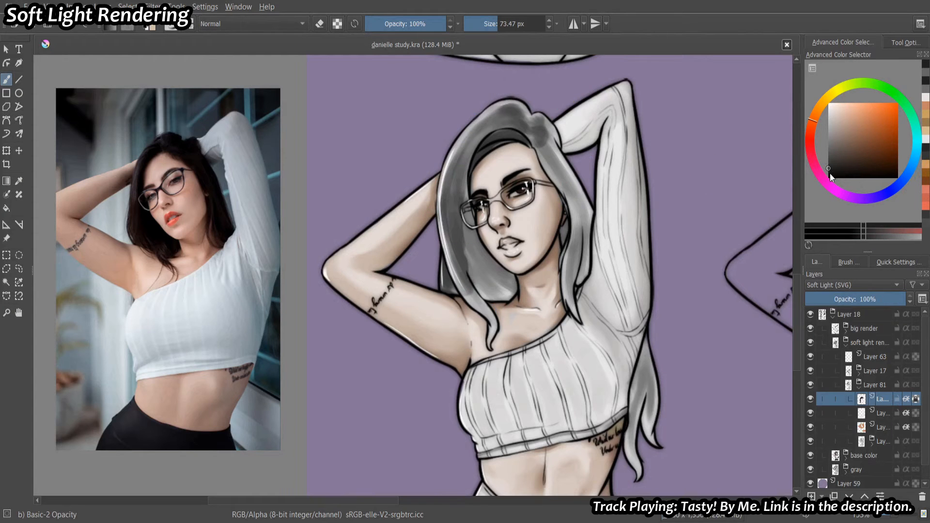
click(830, 173)
drag(519, 121, 578, 138)
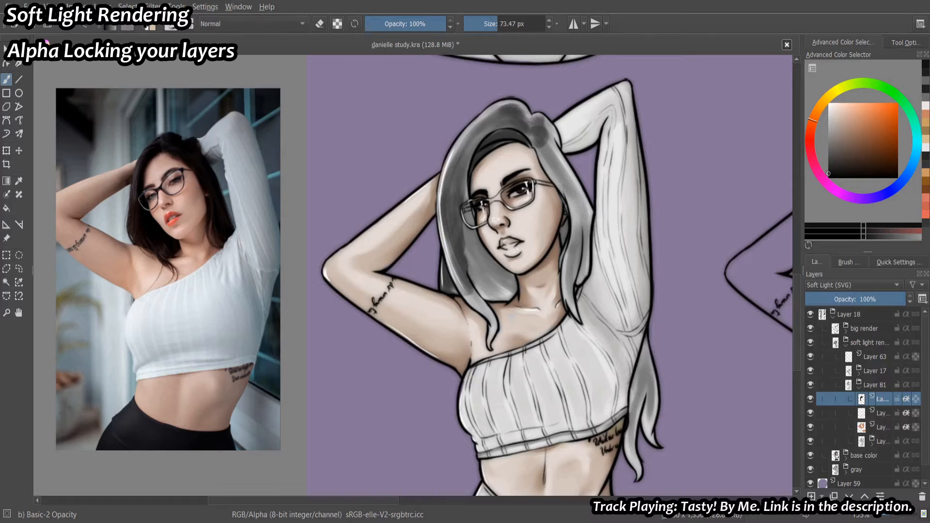
Extend the near-black over the inner hair next to the face, reducing the brush to about 6.46 px.
shift+drag(579, 206, 538, 206)
mouse_move(464, 199)
mouse_down()
mouse_move(485, 262)
mouse_move(506, 286)
mouse_up()
shift+drag(507, 293, 487, 274)
mouse_move(486, 275)
shift+mouse_down()
mouse_move(500, 275)
mouse_move(471, 275)
mouse_move(483, 308)
shift+mouse_up()
shift+drag(485, 310, 482, 310)
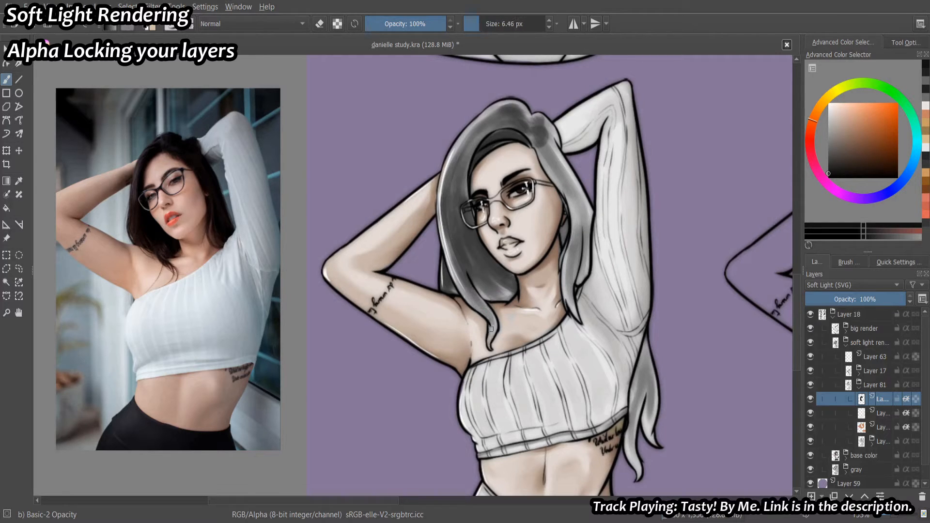
On the skin layer, cover the uncolored chest patches with a yellowish tan and trim the edge along the hair lock with the eraser.
scroll(493, 327, up, 4)
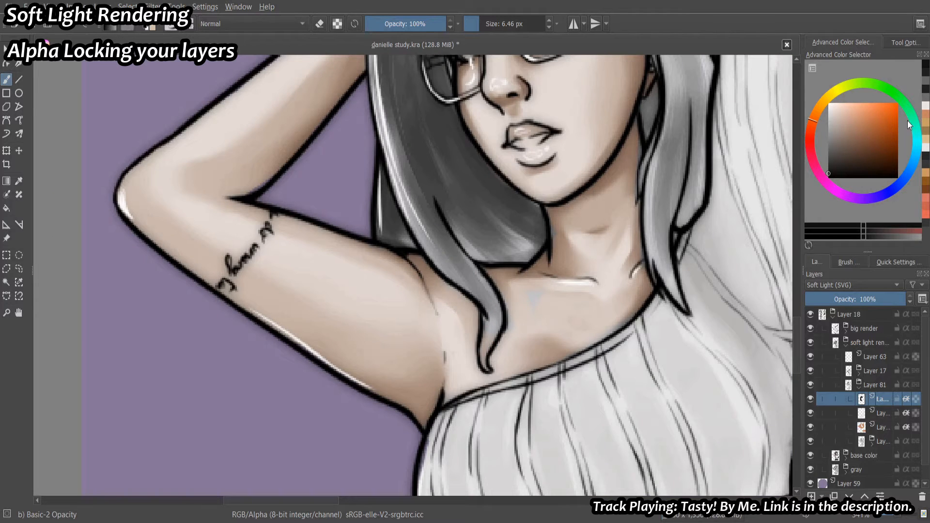
click(877, 426)
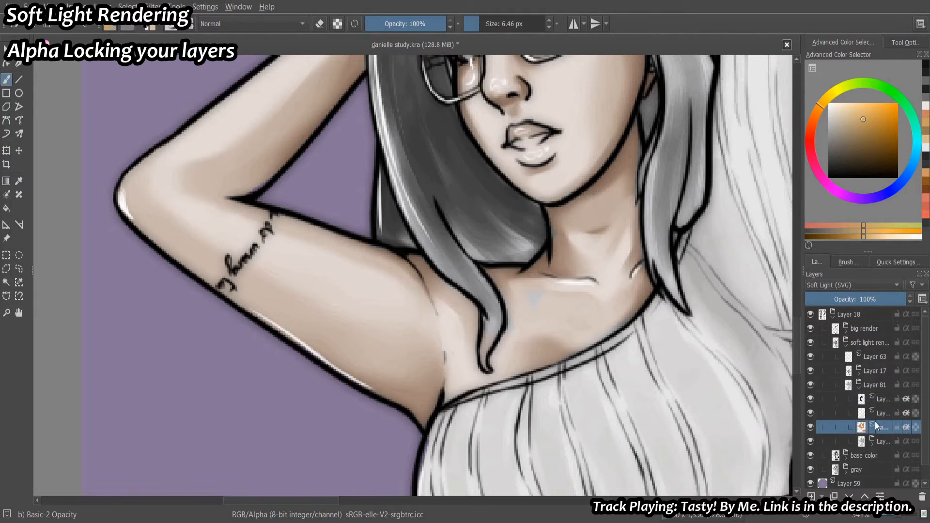
shift+drag(486, 318, 495, 319)
mouse_move(560, 287)
mouse_down()
mouse_move(505, 357)
mouse_move(499, 323)
mouse_up()
key(e)
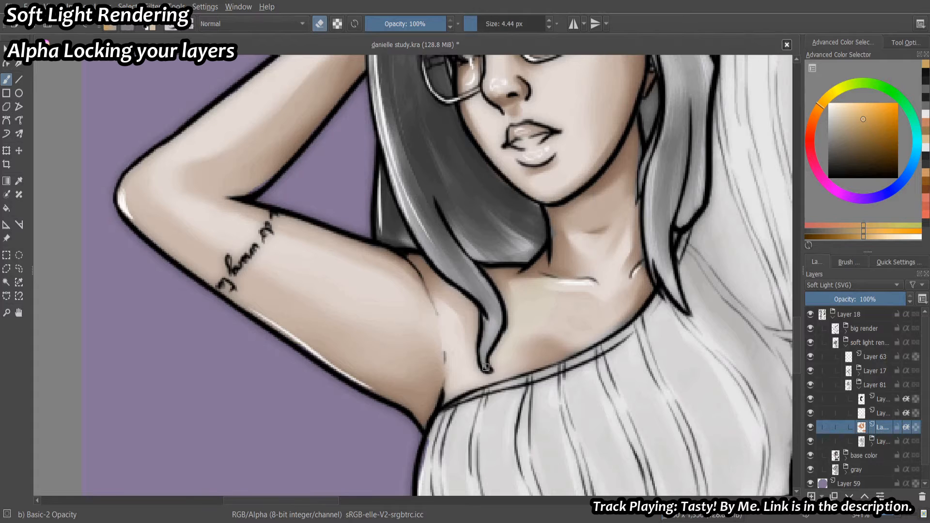
shift+drag(486, 367, 536, 344)
key(e)
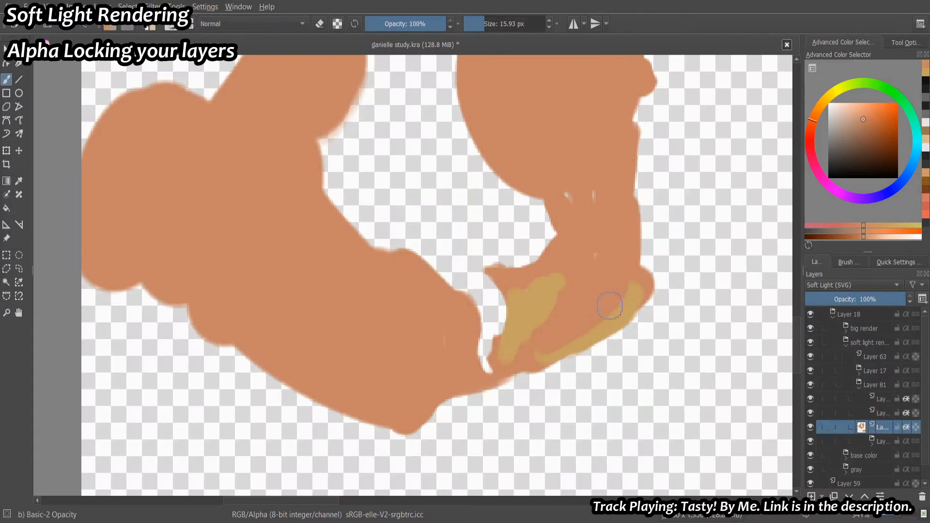
With the skin layer in Normal mode, paint the reddish orange over the yellowish patches and gaps on the chest and neck.
key(bracketleft)
key(bracketleft)
key(bracketleft)
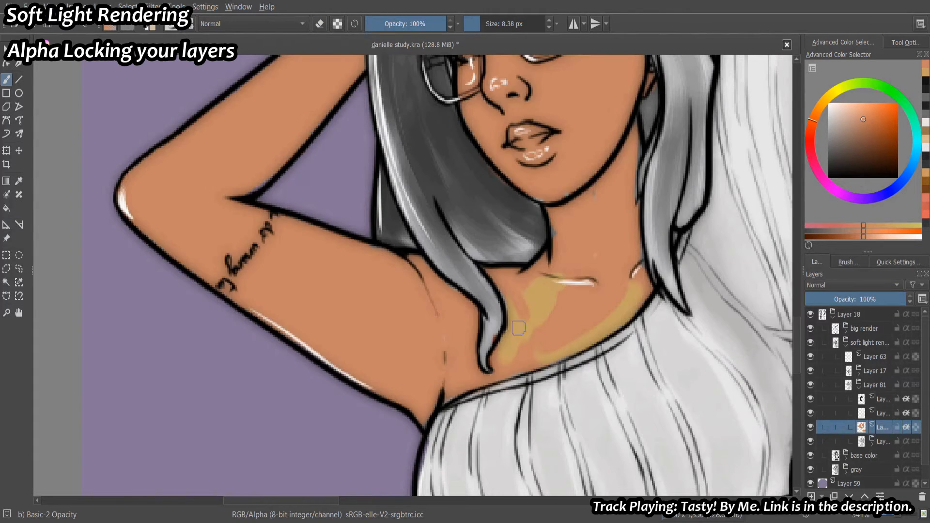
drag(506, 342, 625, 322)
shift+drag(589, 285, 601, 286)
drag(547, 307, 566, 276)
drag(558, 242, 557, 225)
drag(581, 229, 589, 286)
mouse_move(548, 352)
shift+mouse_down()
mouse_move(538, 352)
mouse_move(562, 352)
shift+mouse_up()
drag(548, 352, 535, 392)
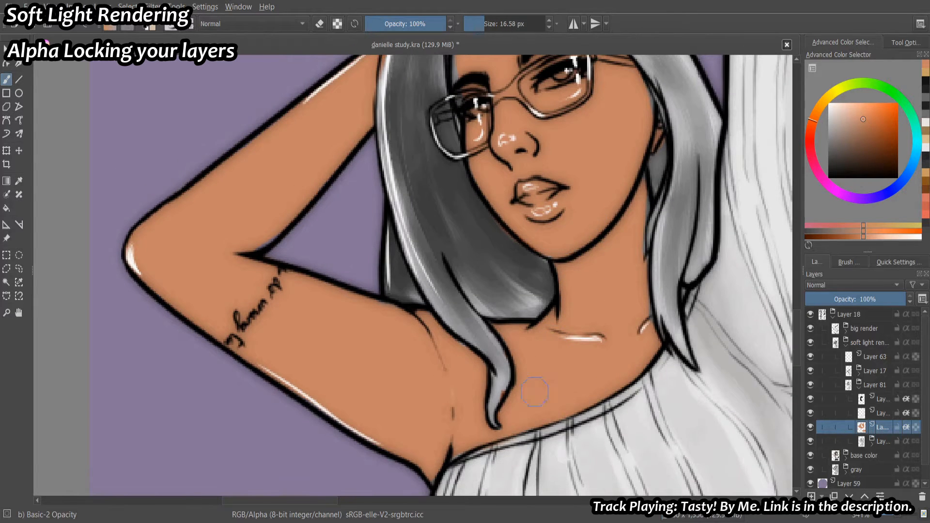
Cover the yellowish spots on the midriff with reddish orange, check the isolated skin layer and return it to Soft Light (SVG).
scroll(535, 392, up, 5)
drag(605, 439, 591, 347)
scroll(592, 347, down, 3)
scroll(586, 431, up, 3)
drag(625, 423, 647, 415)
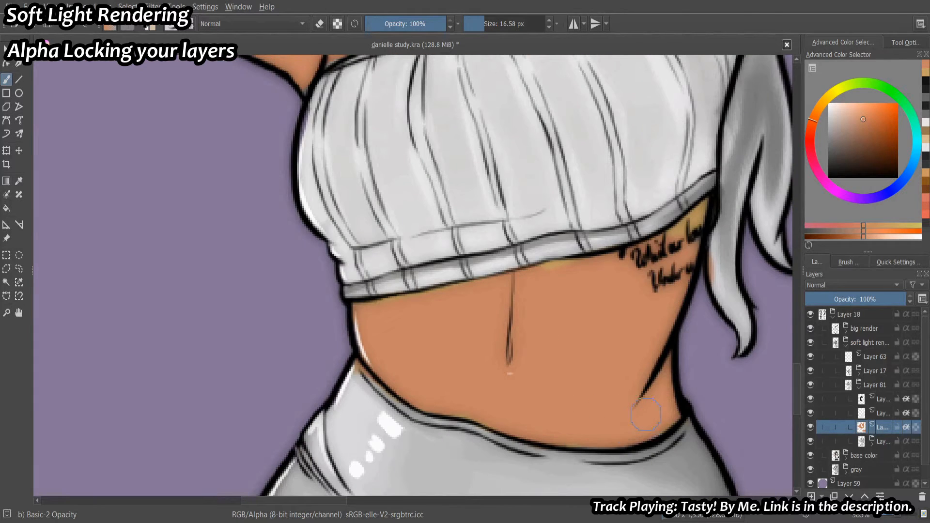
drag(680, 243, 665, 243)
drag(698, 211, 678, 226)
drag(556, 366, 582, 298)
alt+click(883, 427)
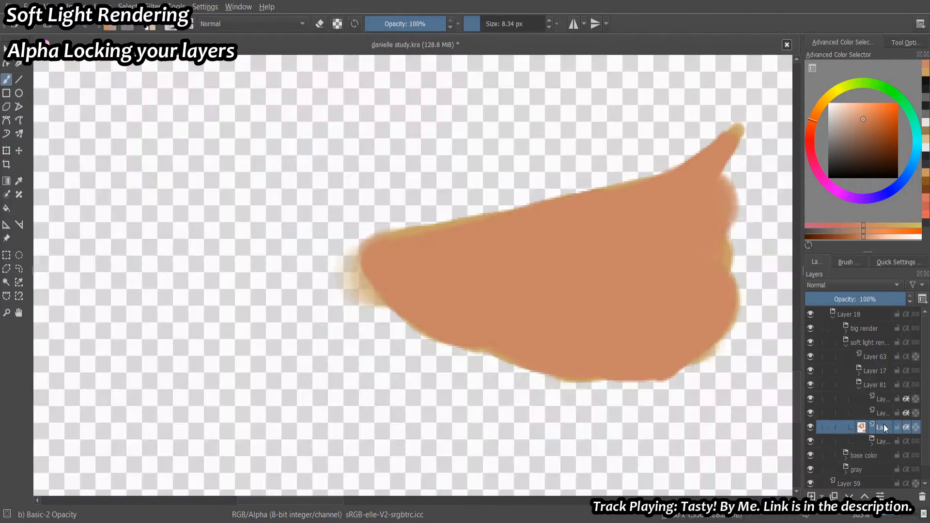
alt+click(883, 427)
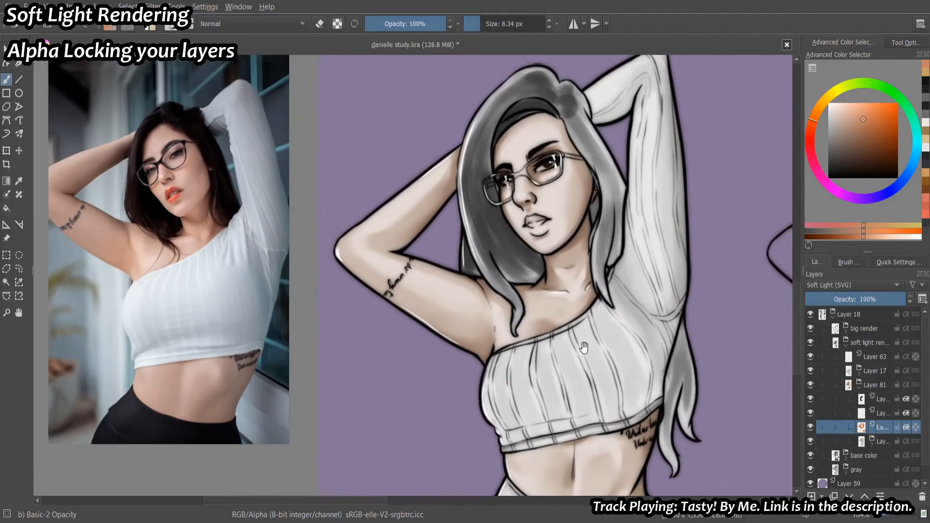
click(823, 384)
Sample the near-black from the isolated hair layer and paint the hair strands beside the ear down to the sleeve.
alt+click(862, 398)
ctrl+click(528, 262)
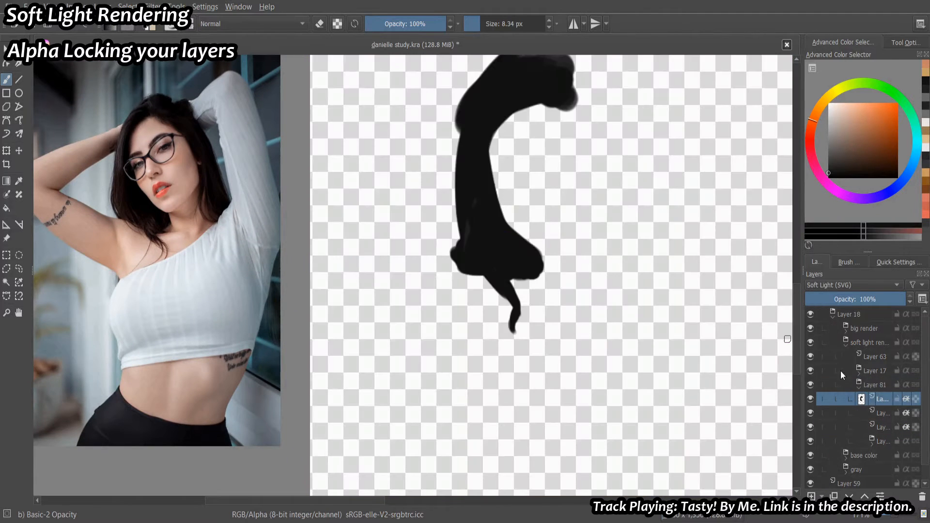
alt+click(862, 399)
scroll(580, 181, up, 2)
drag(610, 236, 608, 208)
mouse_move(604, 146)
mouse_down()
mouse_move(630, 204)
mouse_move(647, 204)
mouse_up()
mouse_move(622, 156)
mouse_down()
mouse_move(639, 256)
mouse_move(608, 286)
mouse_up()
shift+drag(609, 287, 597, 286)
drag(609, 296, 626, 369)
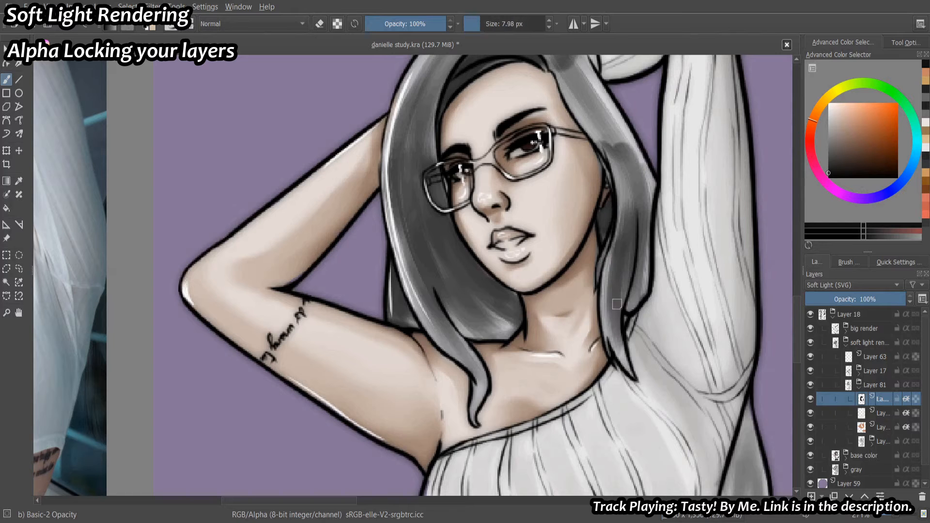
Set the hair layer to Normal and fill the remaining hair beside the sleeve and above the ear with near-black.
click(865, 413)
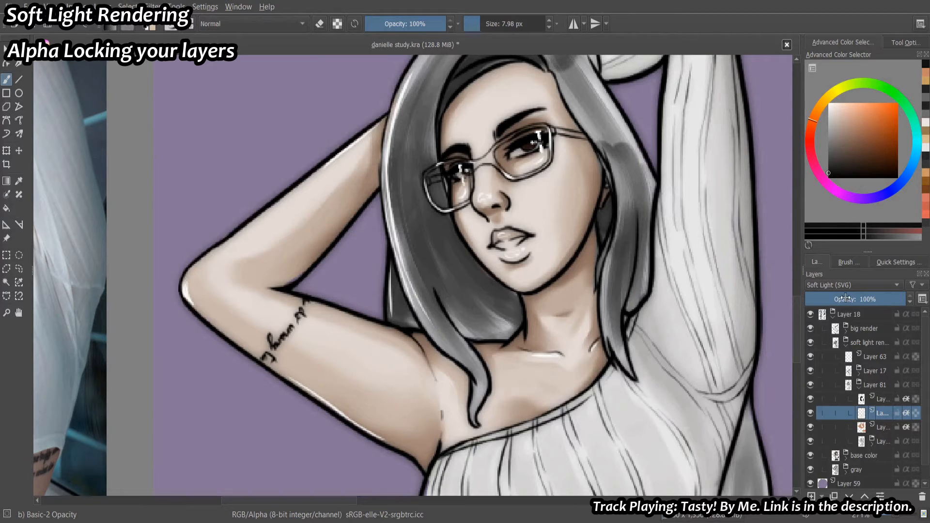
click(857, 399)
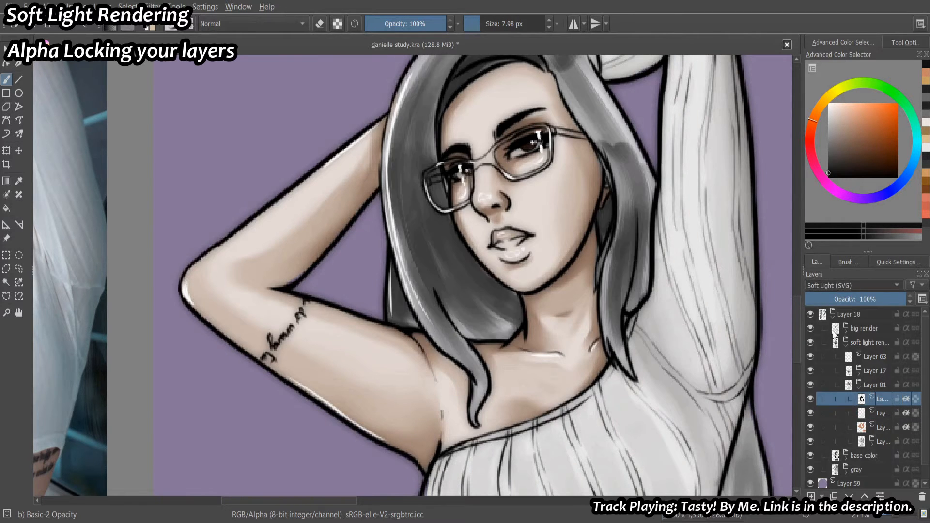
drag(632, 371, 635, 371)
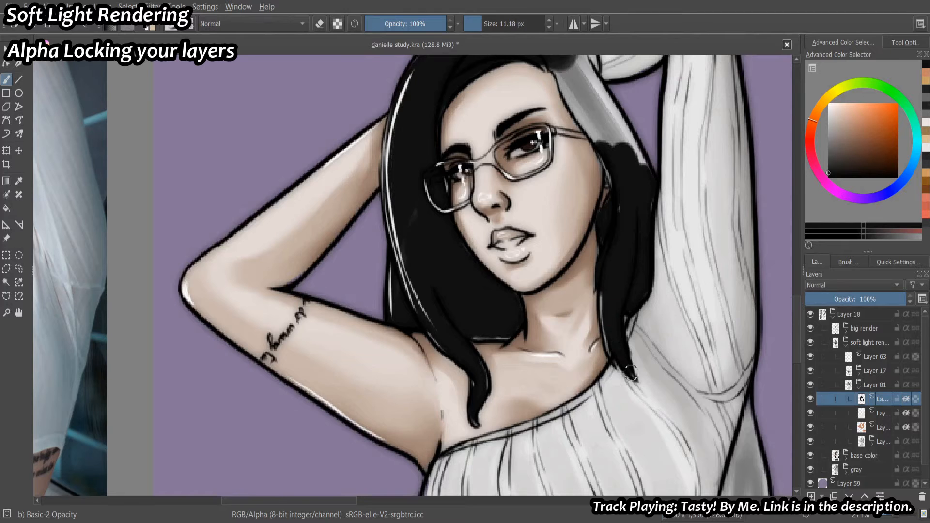
drag(606, 298, 614, 354)
drag(624, 178, 661, 295)
key(6)
mouse_move(631, 196)
mouse_down()
mouse_move(661, 347)
mouse_move(652, 307)
mouse_move(622, 301)
mouse_up()
drag(622, 301, 635, 301)
mouse_move(623, 301)
mouse_down()
mouse_move(615, 234)
mouse_move(649, 357)
mouse_move(646, 293)
mouse_up()
mouse_move(580, 151)
mouse_down()
mouse_move(517, 175)
mouse_move(631, 281)
mouse_move(610, 244)
mouse_up()
Paint the hair ends hanging beside the waist near-black and set the hair layer back to Soft Light (SVG).
scroll(601, 272, up, 2)
drag(582, 344, 597, 168)
drag(595, 194, 567, 310)
key([)
mouse_move(557, 363)
mouse_down()
mouse_move(571, 289)
mouse_move(572, 303)
mouse_up()
mouse_move(550, 334)
mouse_down()
mouse_move(562, 396)
mouse_move(558, 293)
mouse_move(615, 135)
mouse_up()
click(854, 285)
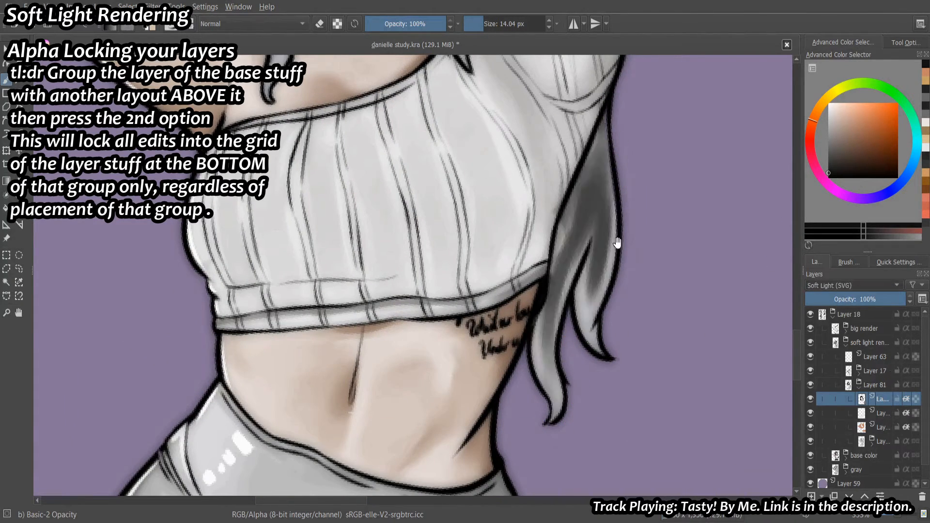
Add a layer above the hair layer, set it to Soft Light (SVG) and paint the pants near-black with a large brush.
scroll(617, 243, down, 3)
drag(625, 203, 598, 250)
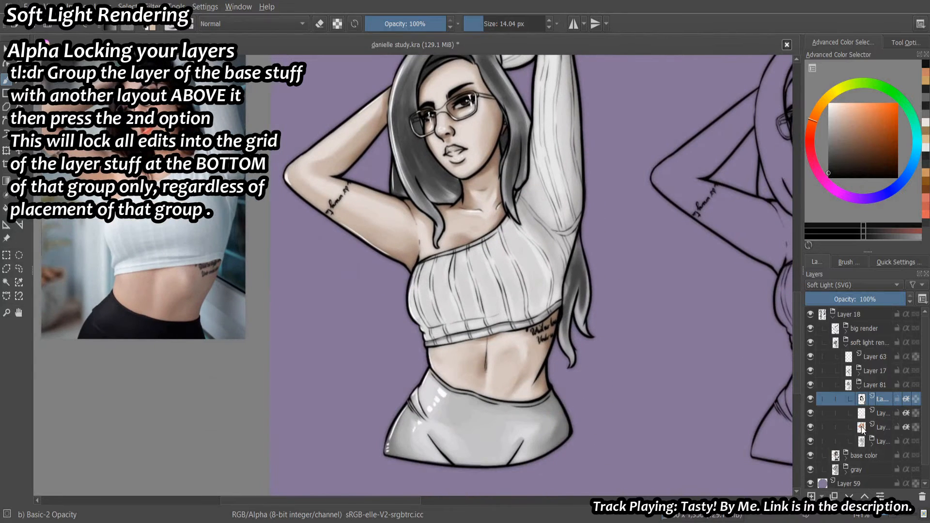
click(906, 399)
drag(471, 422, 504, 422)
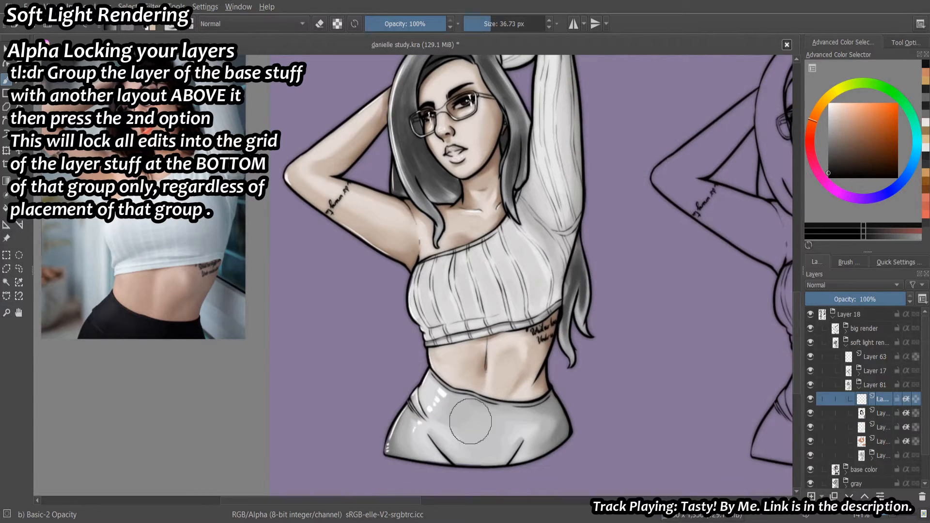
drag(412, 407, 403, 448)
mouse_move(422, 437)
mouse_down()
mouse_move(435, 421)
mouse_move(509, 436)
mouse_move(486, 431)
mouse_move(543, 424)
mouse_up()
key(ctrl+z)
click(853, 285)
click(822, 371)
drag(477, 443, 472, 468)
drag(468, 286, 468, 193)
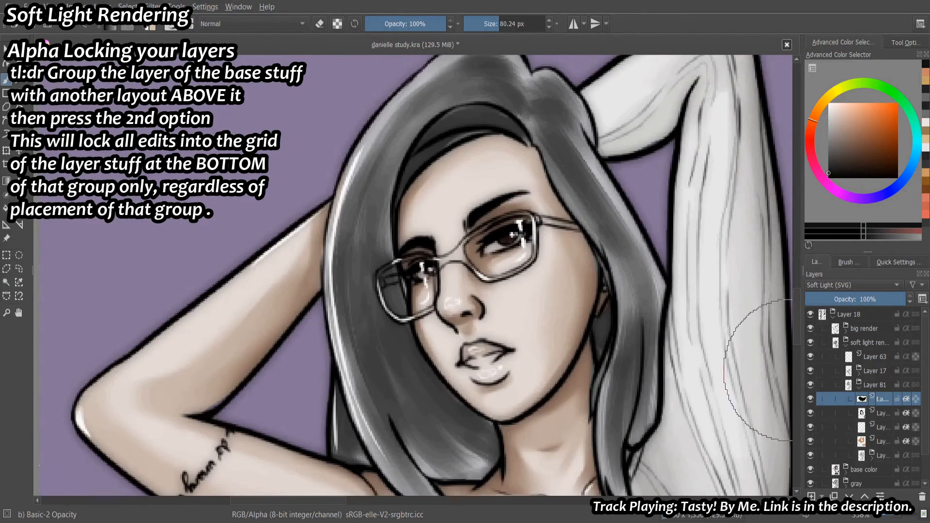
drag(697, 304, 625, 304)
drag(470, 296, 470, 253)
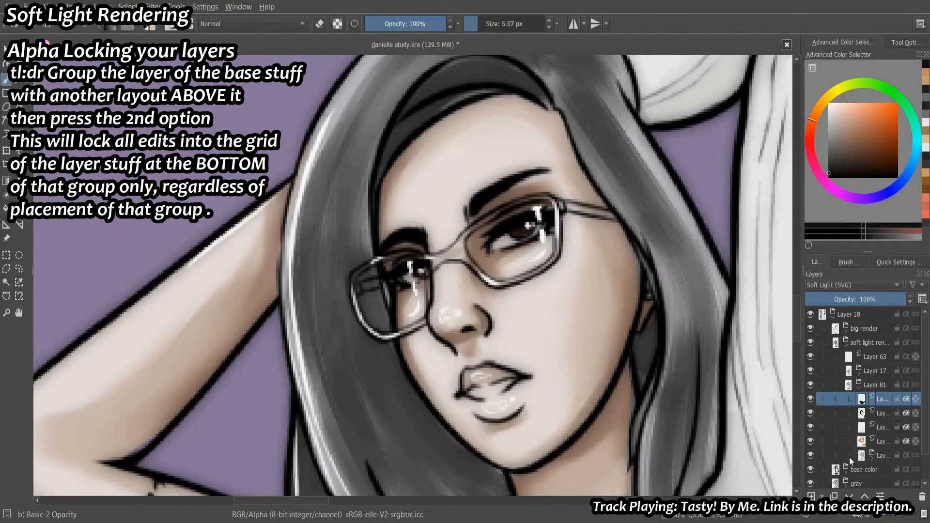
click(811, 496)
click(873, 456)
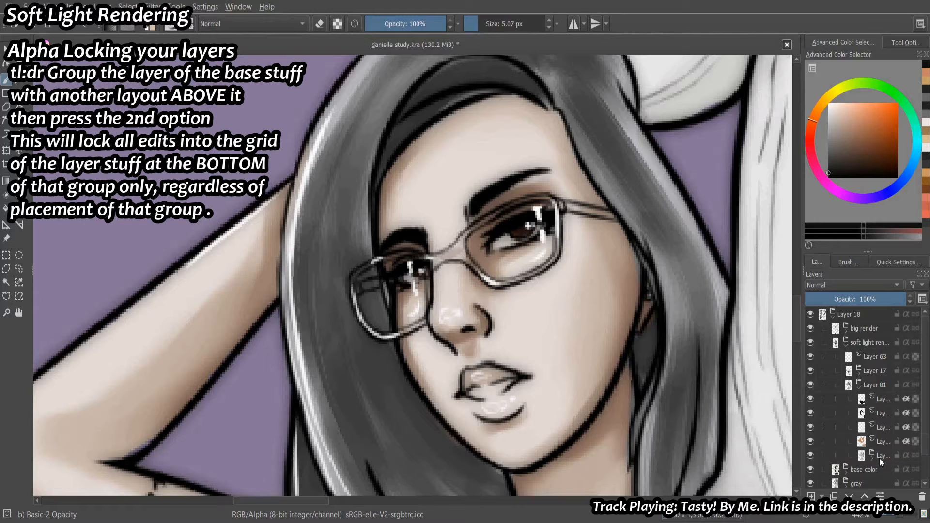
click(879, 441)
shift+click(877, 402)
key(ctrl+e)
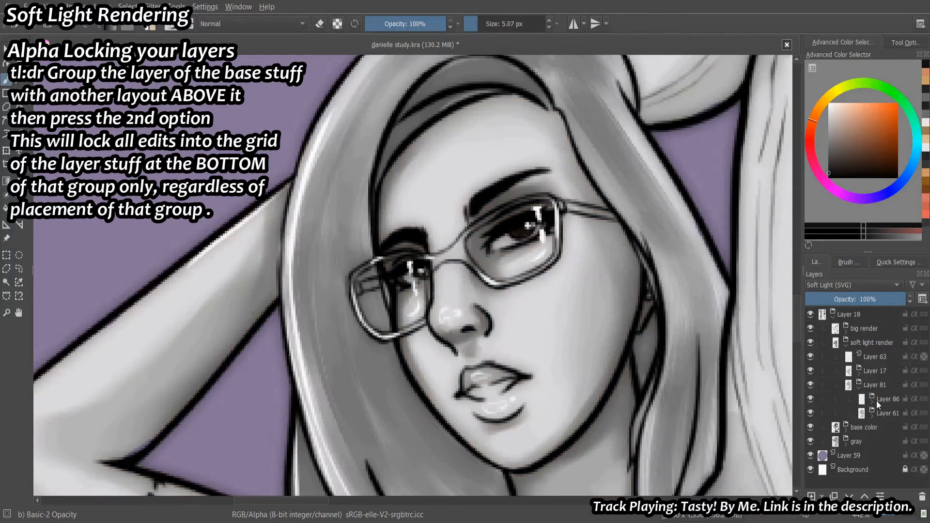
click(835, 365)
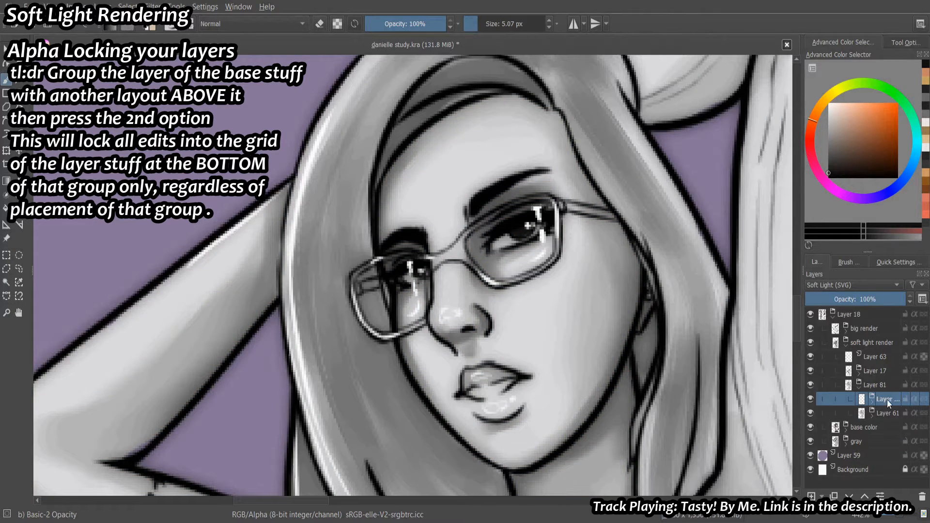
key(ctrl+z)
key(ctrl+z)
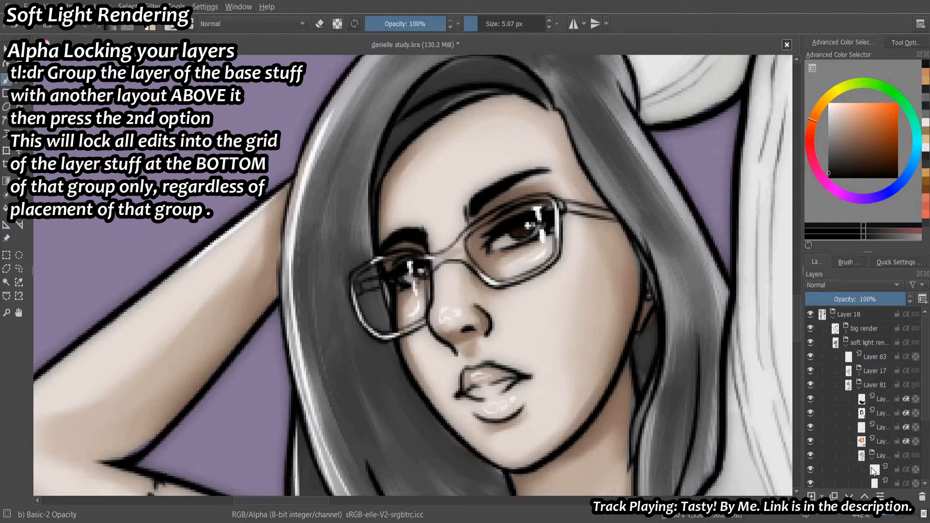
Paint the glasses frame dark gray with a 2.04 px brush on the top layer inside the gray base group.
click(871, 467)
key(bracketleft)
key(bracketleft)
key(bracketleft)
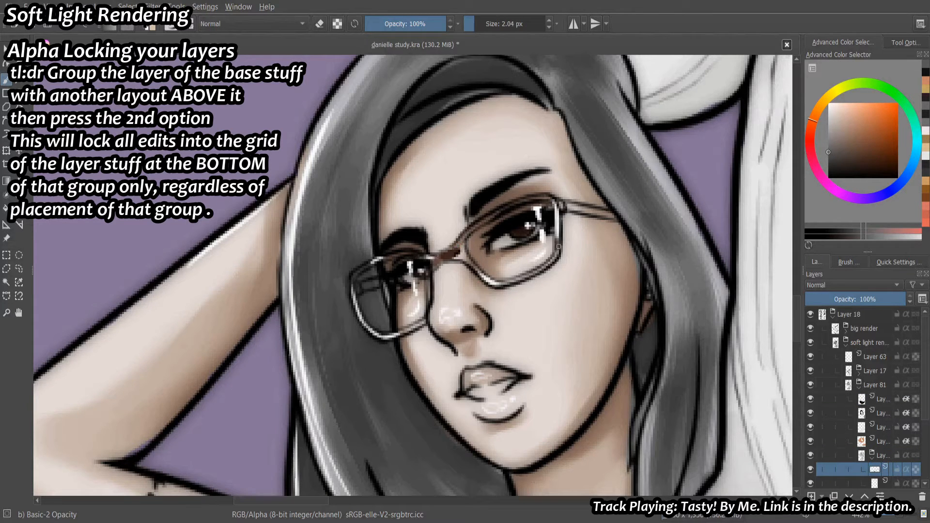
drag(524, 272, 492, 285)
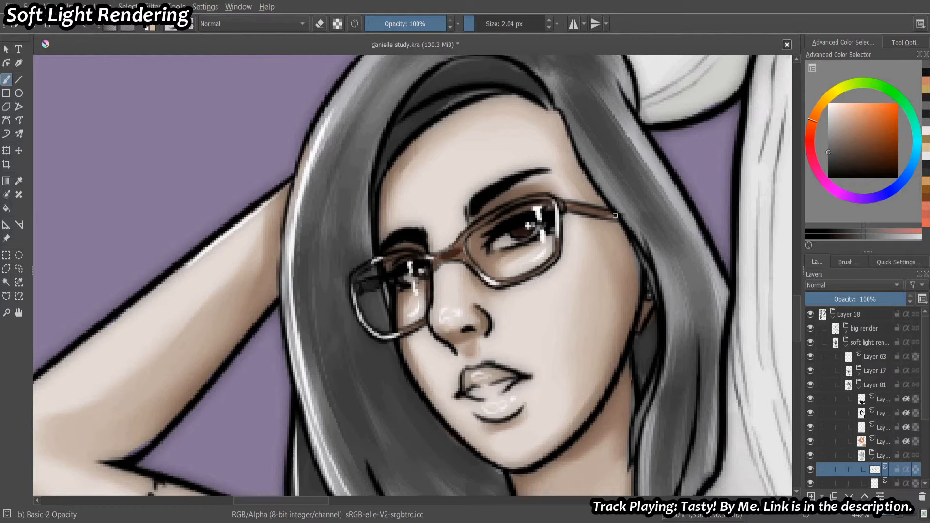
Collapse the gray base group and erase the skin color from the glasses frame on the skin layer.
double_click(867, 402)
click(851, 445)
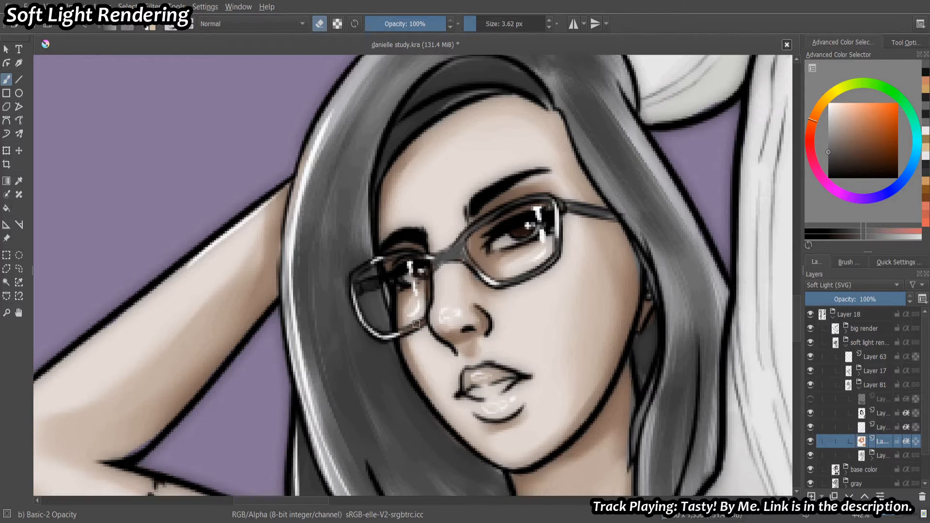
click(810, 399)
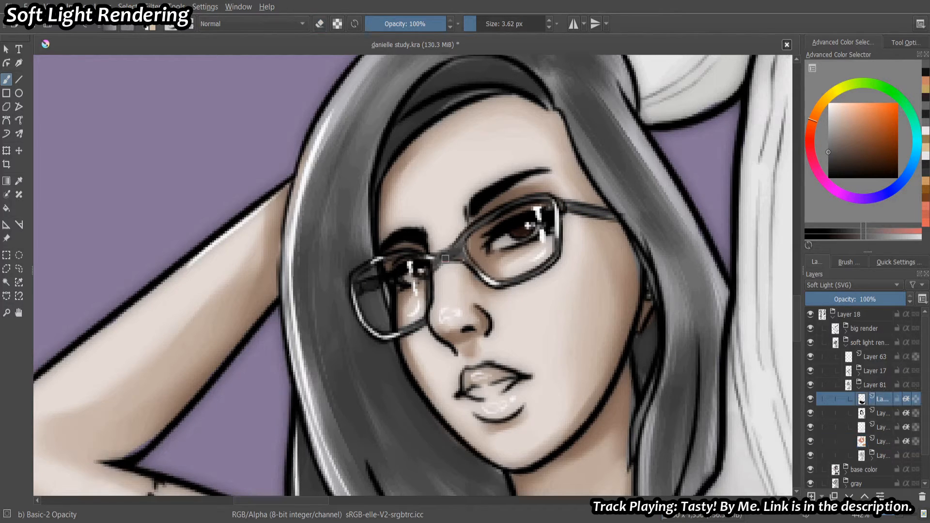
Sample near-black and paint the glasses bridge, rims and temple on the topmost soft light layer.
key(k)
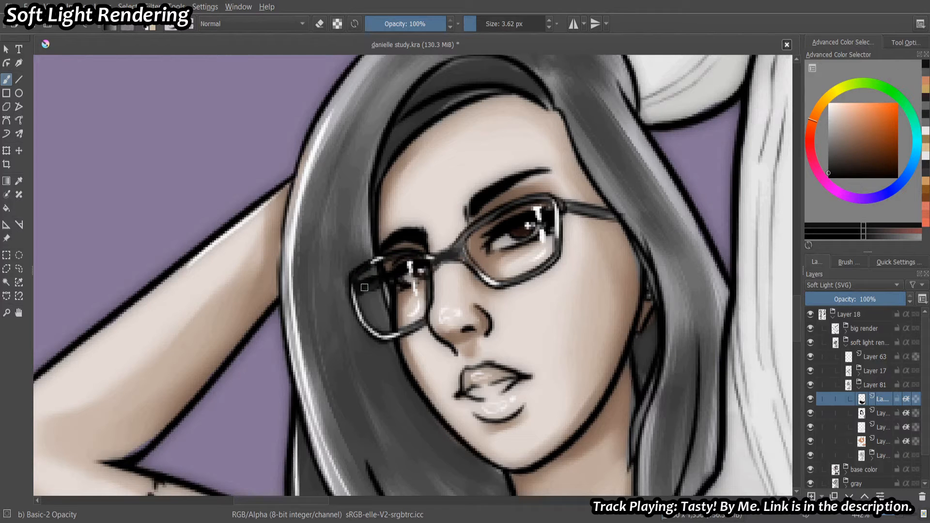
drag(499, 210, 616, 216)
drag(558, 219, 498, 285)
drag(465, 252, 511, 278)
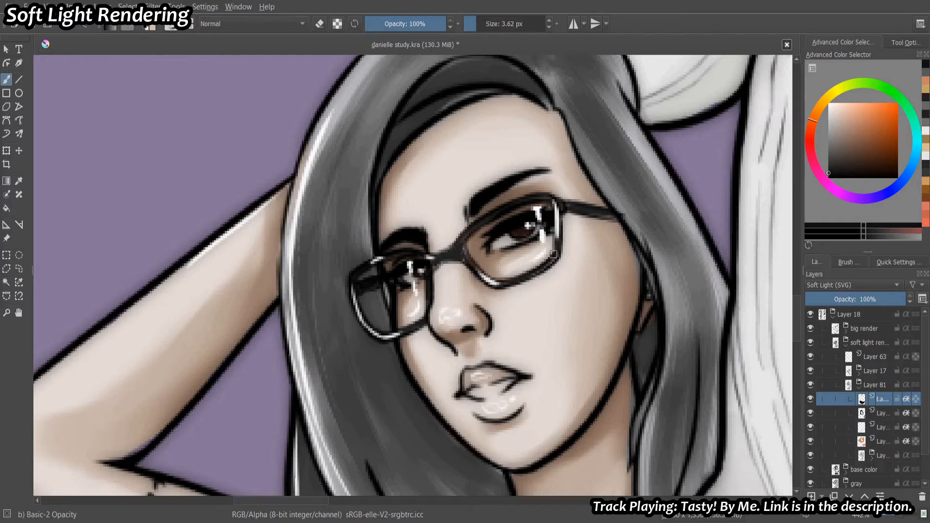
Add a layer above the skin layer and set it to Soft Light (SVG).
drag(568, 247, 568, 315)
click(873, 442)
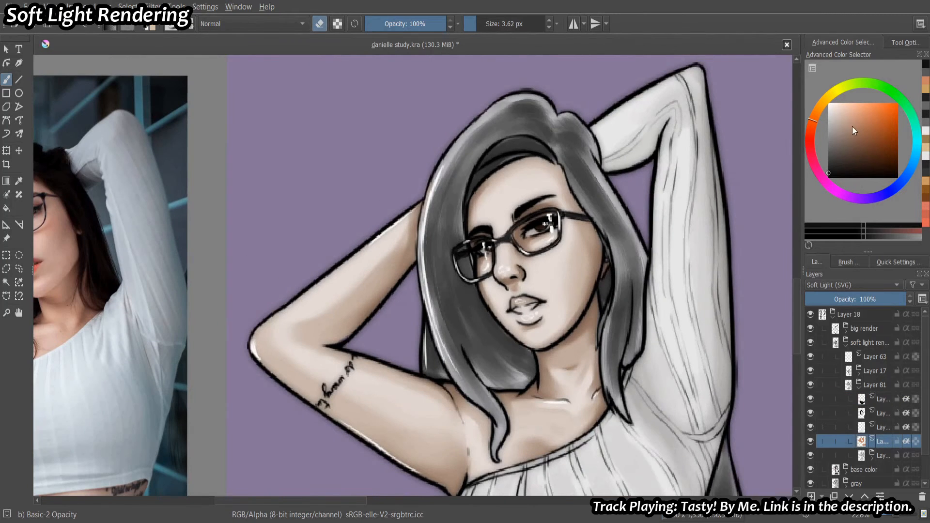
click(817, 494)
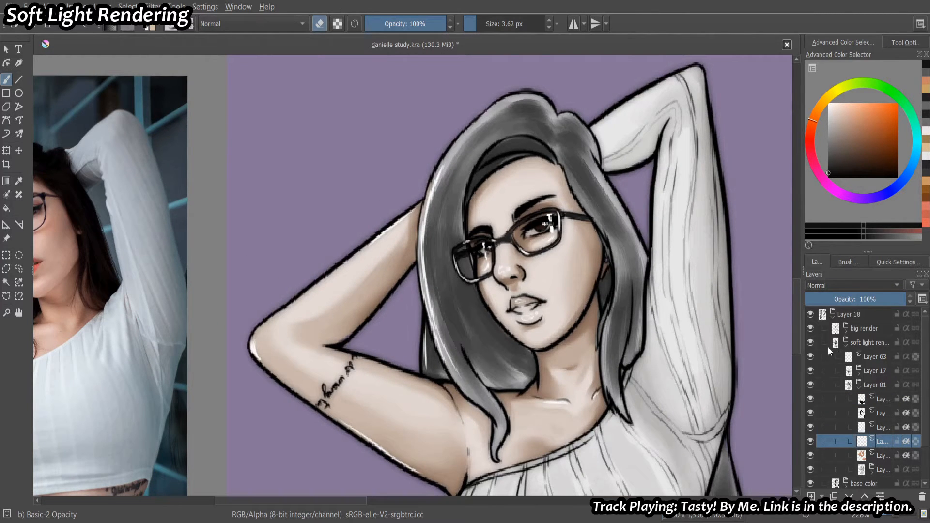
click(850, 286)
Choose red and paint the upper and lower lips on the new soft light layer.
click(811, 140)
click(883, 110)
click(868, 109)
scroll(536, 312, up, 1)
key(e)
mouse_move(504, 299)
mouse_down()
mouse_move(536, 316)
mouse_move(508, 320)
mouse_move(530, 318)
mouse_move(516, 298)
mouse_move(546, 303)
mouse_up()
click(882, 131)
drag(544, 317, 507, 322)
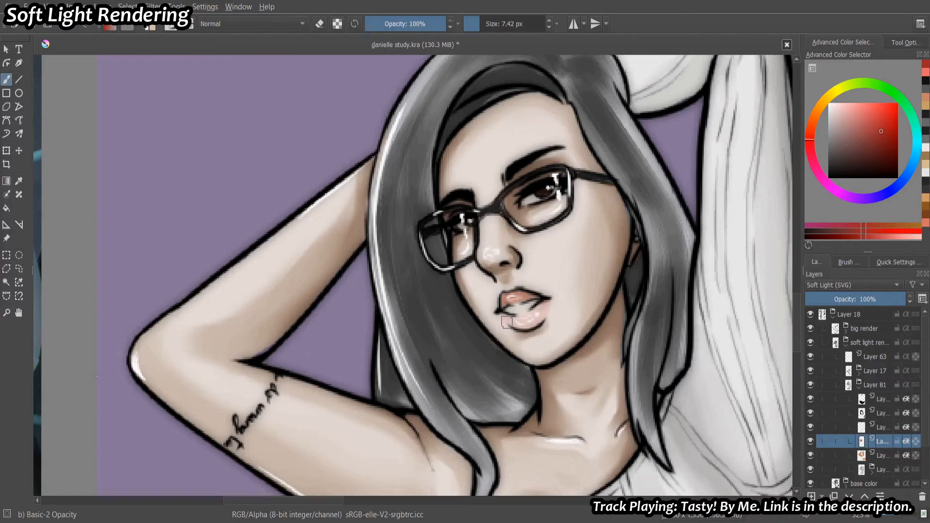
Paint the gap between the lips off-white with a 2.83 px brush and touch up the face with a light warm tint.
click(831, 109)
drag(517, 248, 510, 248)
drag(508, 309, 530, 307)
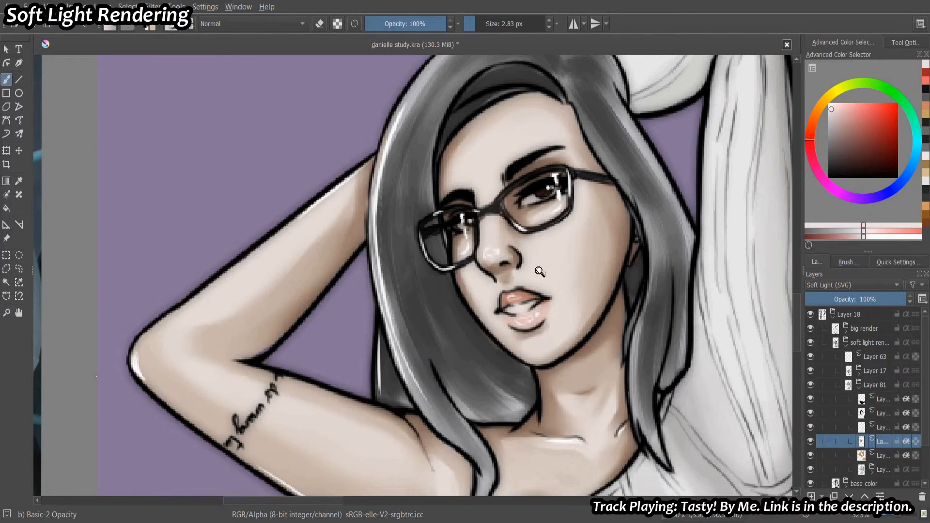
scroll(541, 270, down, 2)
drag(548, 254, 547, 268)
scroll(540, 232, up, 1)
click(874, 117)
scroll(540, 232, up, 1)
click(875, 112)
drag(536, 232, 554, 227)
click(856, 107)
click(817, 110)
Compare the whole figure with the reference photo and toggle Layer 81 and Layer 17 to check what they contribute.
scroll(541, 240, down, 4)
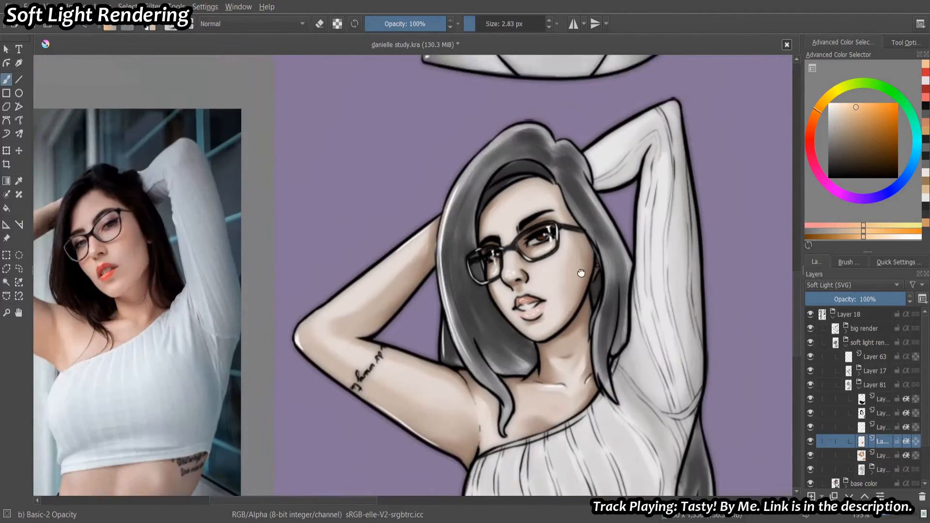
scroll(552, 257, up, 2)
scroll(545, 281, down, 1)
drag(543, 360, 505, 223)
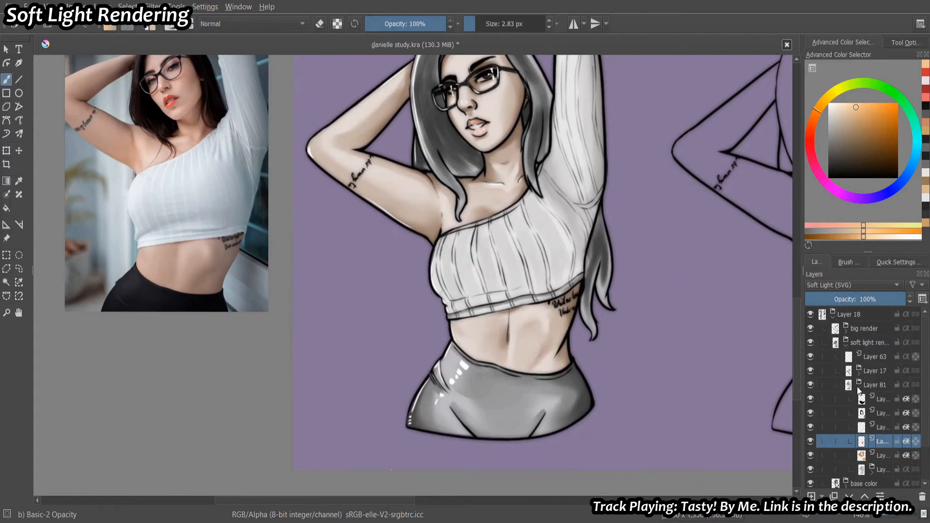
click(858, 388)
click(810, 386)
click(810, 386)
click(811, 376)
alt+click(822, 375)
click(810, 372)
click(865, 386)
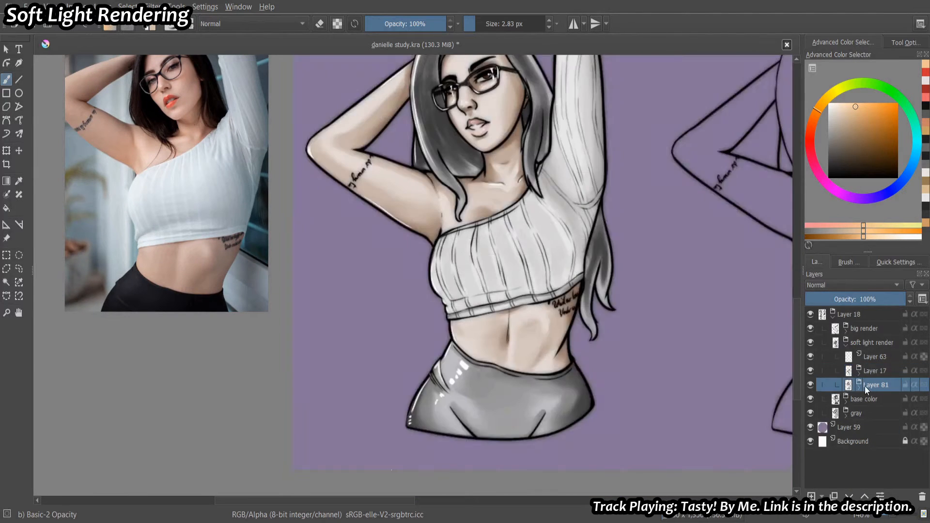
click(810, 372)
drag(537, 243, 538, 325)
click(810, 372)
click(859, 388)
click(854, 405)
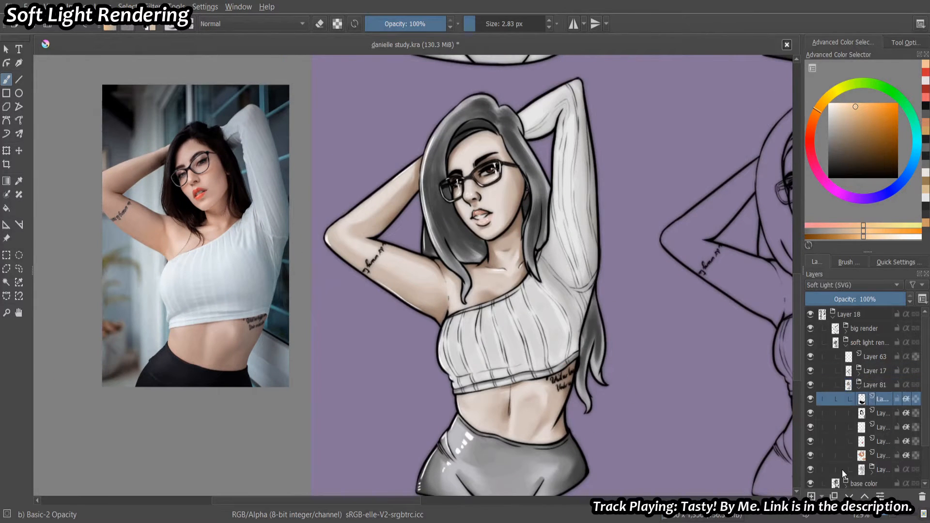
Group the Layer 81 color group with a new alpha-inheriting layer above it and set that layer to Burn.
click(838, 479)
click(859, 388)
key(Insert)
shift+click(875, 404)
key(ctrl+g)
click(877, 402)
click(846, 285)
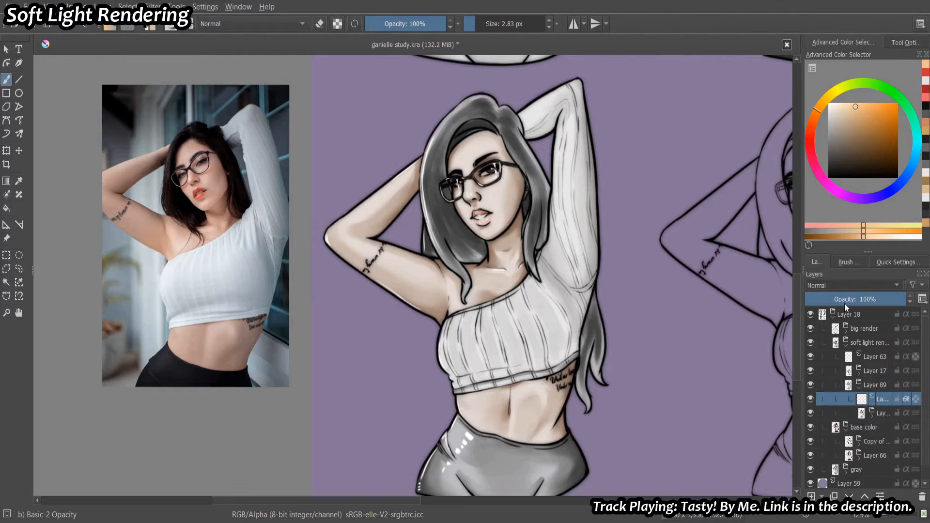
click(843, 346)
Try large light orange and gray burn strokes across the hair, sleeve and top.
click(845, 114)
click(502, 24)
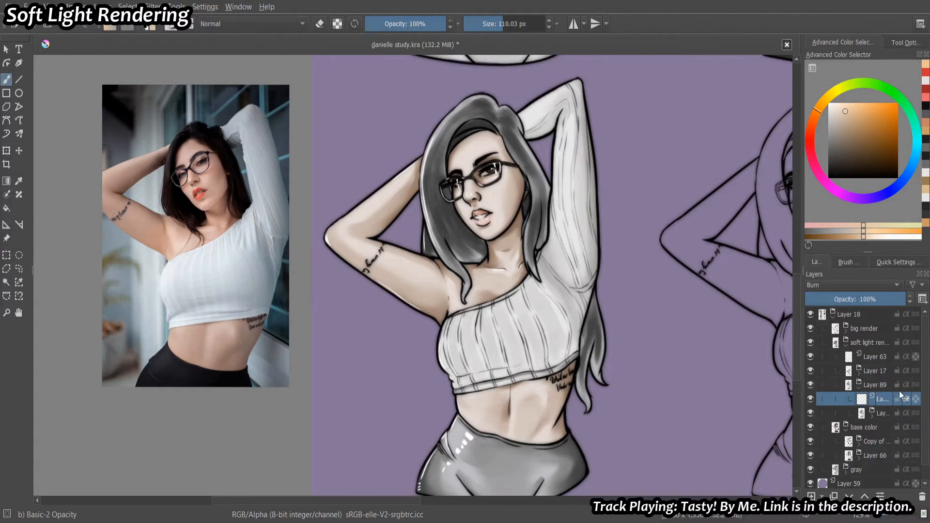
mouse_move(521, 134)
mouse_down()
mouse_move(543, 155)
mouse_move(467, 265)
mouse_move(562, 291)
mouse_up()
click(829, 125)
mouse_move(592, 277)
mouse_down()
mouse_move(606, 259)
mouse_move(465, 448)
mouse_move(463, 392)
mouse_up()
Clear the burn layer, repaint the pants on it in dark gray and set its opacity to 70%.
click(828, 156)
key(Delete)
click(492, 24)
mouse_move(491, 422)
mouse_down()
mouse_move(451, 447)
mouse_move(573, 452)
mouse_move(619, 416)
mouse_up()
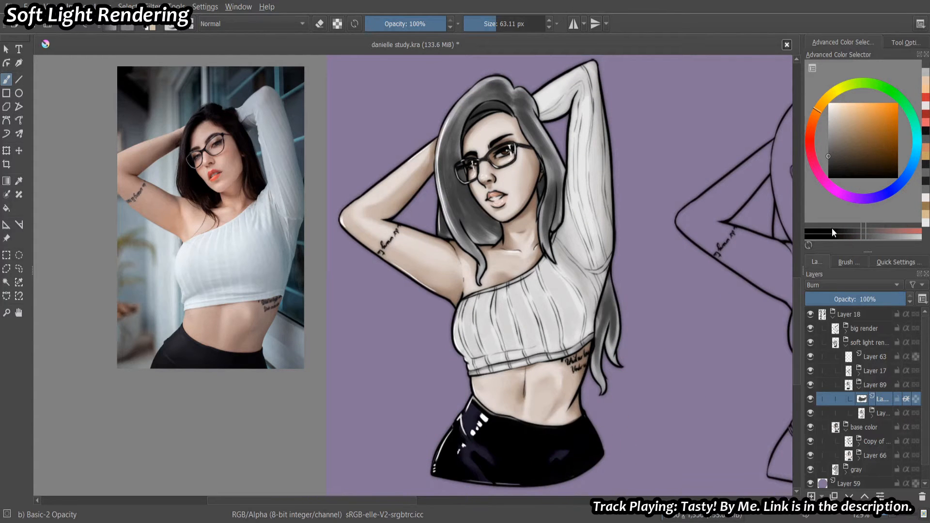
drag(886, 300, 879, 304)
Darken the hair ends beside the waist on the burn layer and undo the strokes over the top.
shift+drag(643, 295, 634, 295)
mouse_move(615, 283)
mouse_down()
mouse_move(619, 322)
mouse_move(609, 334)
mouse_move(617, 305)
mouse_move(626, 322)
mouse_move(538, 349)
mouse_move(588, 262)
mouse_move(548, 272)
mouse_up()
drag(583, 223, 583, 246)
key(ctrl+z)
key(ctrl+z)
key(ctrl+z)
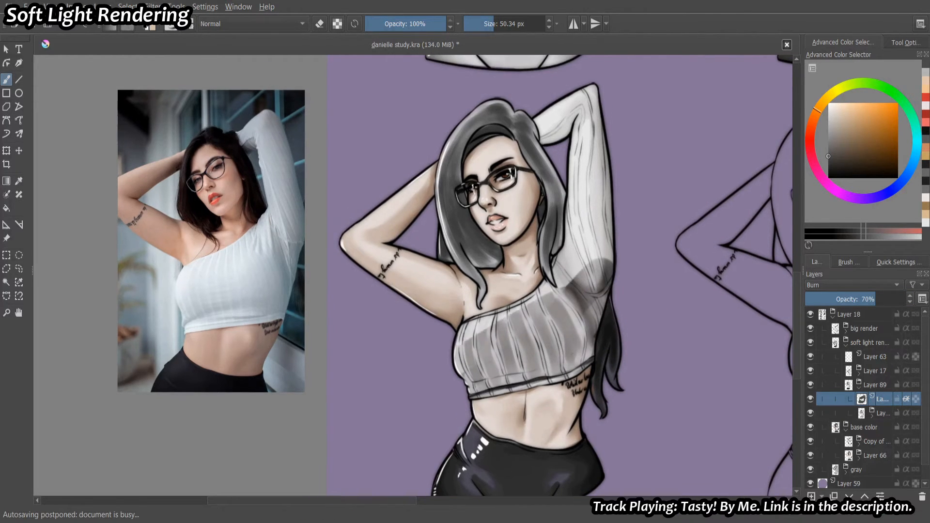
Darken the hair behind the neck and the long front lock on the burn layer, adjusting the brush size to fit.
drag(488, 297, 499, 312)
scroll(499, 311, up, 3)
mouse_move(499, 311)
shift+mouse_down()
mouse_move(456, 311)
mouse_move(486, 311)
shift+mouse_up()
drag(484, 330, 492, 302)
mouse_move(487, 295)
mouse_down()
mouse_move(460, 250)
mouse_move(465, 271)
mouse_up()
shift+drag(466, 271, 477, 271)
mouse_move(455, 242)
mouse_down()
mouse_move(512, 268)
mouse_move(533, 272)
mouse_up()
mouse_move(533, 282)
shift+mouse_down()
mouse_move(522, 282)
mouse_move(529, 257)
mouse_move(535, 294)
shift+mouse_up()
shift+drag(521, 291, 533, 290)
mouse_move(491, 265)
mouse_down()
mouse_move(514, 286)
mouse_move(466, 288)
mouse_move(457, 305)
mouse_up()
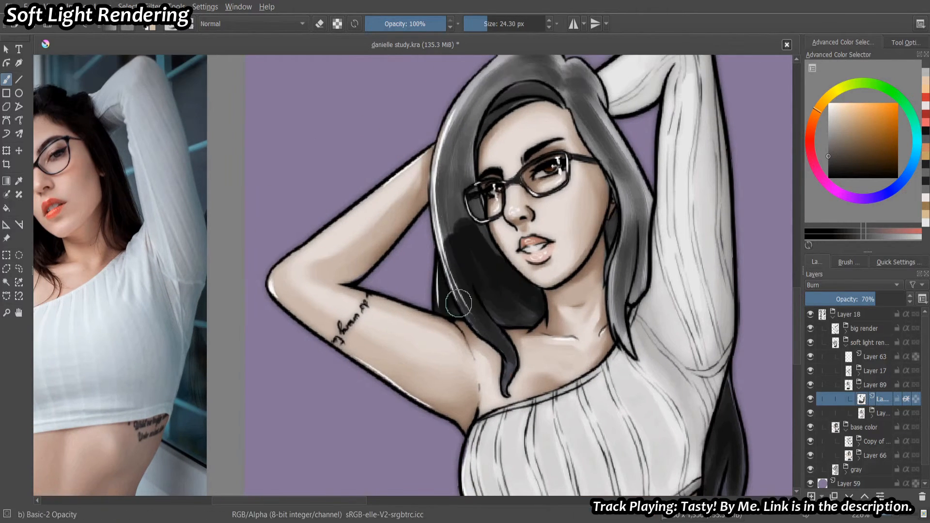
Redo the burn stroke beside the face and darken the hair up to the crown.
drag(452, 252, 453, 130)
key(ctrl+z)
drag(455, 162, 490, 278)
mouse_move(487, 102)
mouse_down()
mouse_move(507, 174)
mouse_move(598, 167)
mouse_move(496, 155)
mouse_up()
Rotate the canvas and darken the remaining hair strands between the cheek and the raised sleeve.
key(6)
drag(618, 207, 649, 332)
mouse_move(633, 218)
shift+mouse_down()
mouse_move(643, 218)
mouse_move(608, 97)
shift+mouse_up()
mouse_move(612, 208)
mouse_down()
mouse_move(625, 226)
mouse_move(607, 288)
mouse_move(596, 249)
mouse_up()
mouse_move(596, 243)
shift+mouse_down()
mouse_move(584, 243)
mouse_move(575, 303)
mouse_move(593, 279)
shift+mouse_up()
drag(583, 296, 573, 351)
shift+drag(583, 330, 577, 330)
Expand the nested color group and toggle its layers to examine what each one colors.
click(872, 417)
drag(925, 400, 925, 427)
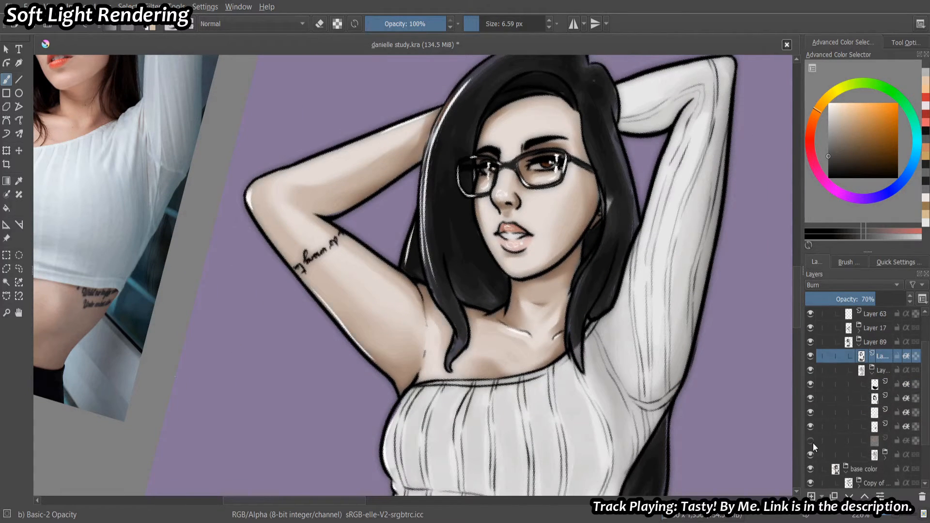
click(810, 440)
click(811, 440)
click(810, 427)
click(811, 427)
click(811, 413)
click(811, 412)
click(810, 412)
click(876, 415)
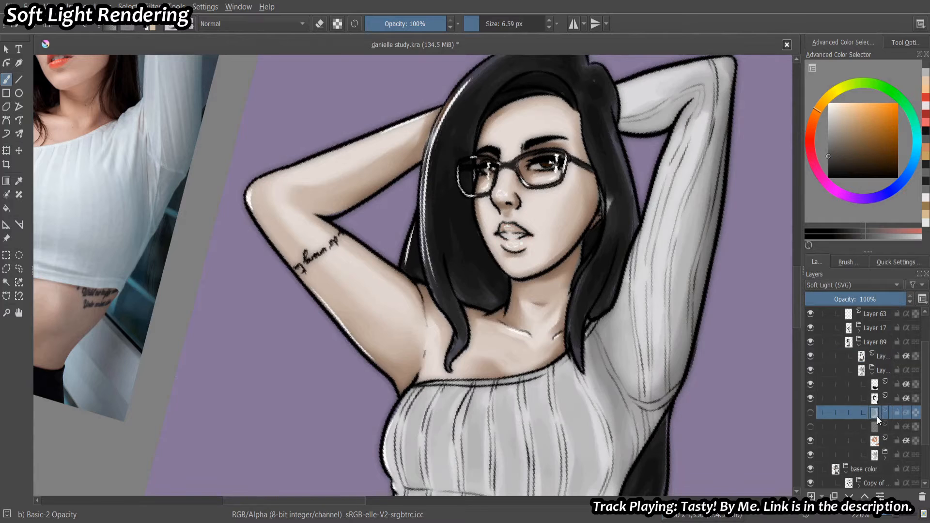
click(811, 413)
key(e)
click(811, 387)
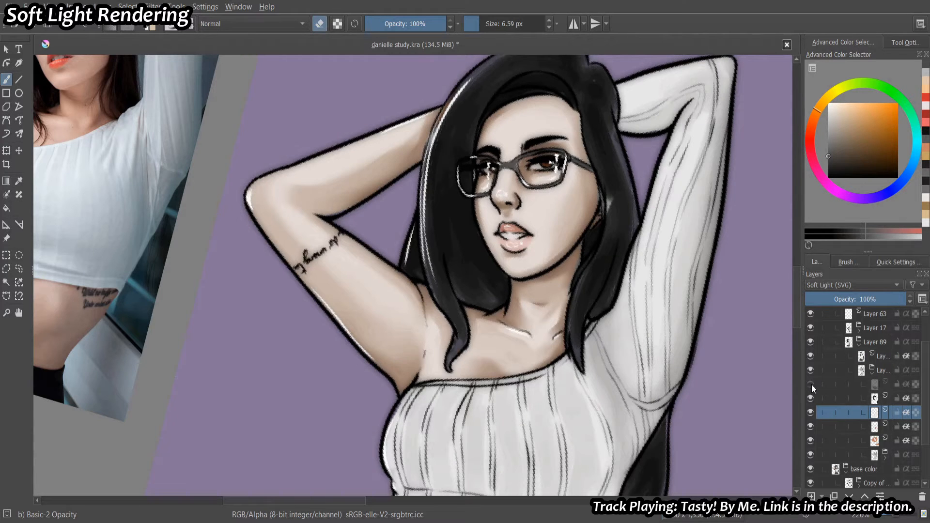
click(811, 386)
Collapse the nested group and add an alpha-inheriting layer beneath the hair burn layer, set to Burn at 70% opacity.
click(841, 402)
click(872, 373)
click(870, 384)
mouse_move(614, 186)
shift+mouse_down()
mouse_move(630, 185)
mouse_move(587, 135)
shift+mouse_up()
key(e)
scroll(620, 189, down, 2)
click(813, 496)
click(849, 496)
click(905, 396)
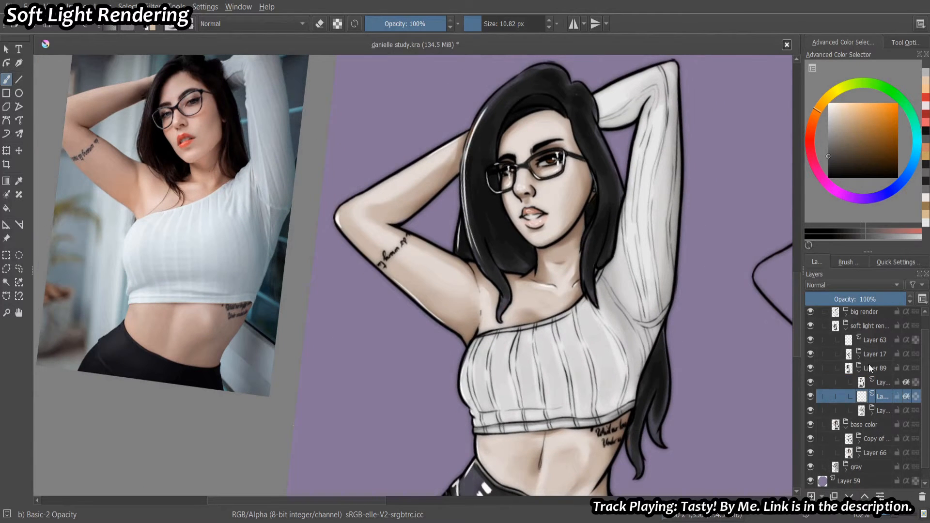
scroll(854, 285, up, 7)
click(865, 299)
drag(871, 303, 876, 314)
Try several light orange and warm burn tints on the belly and undo them.
drag(856, 112, 862, 113)
shift+drag(598, 386, 620, 385)
drag(622, 434, 601, 333)
mouse_move(587, 392)
mouse_down()
mouse_move(612, 325)
mouse_move(566, 396)
mouse_up()
key(ctrl+z)
drag(619, 226, 501, 449)
key(ctrl+z)
click(846, 113)
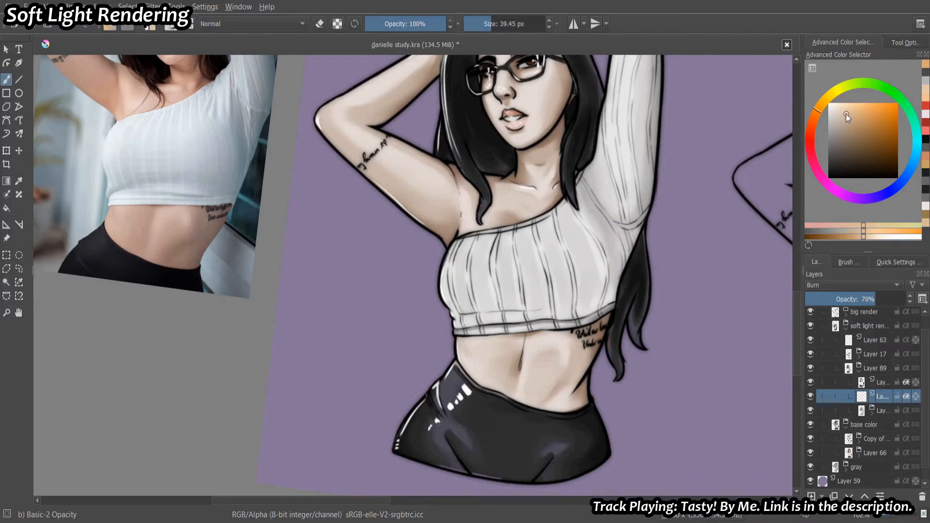
mouse_move(597, 355)
mouse_down()
mouse_move(561, 378)
mouse_move(600, 363)
mouse_move(584, 365)
mouse_move(577, 388)
mouse_move(528, 374)
mouse_up()
click(813, 119)
key(ctrl+z)
click(810, 134)
click(852, 126)
key(ctrl+z)
key(ctrl+z)
Choose a pale red and shade the belly from the waistband up to the top on the new burn layer.
click(839, 109)
click(809, 143)
click(841, 115)
key(ctrl+z)
mouse_move(477, 358)
mouse_down()
mouse_move(563, 378)
mouse_move(574, 397)
mouse_up()
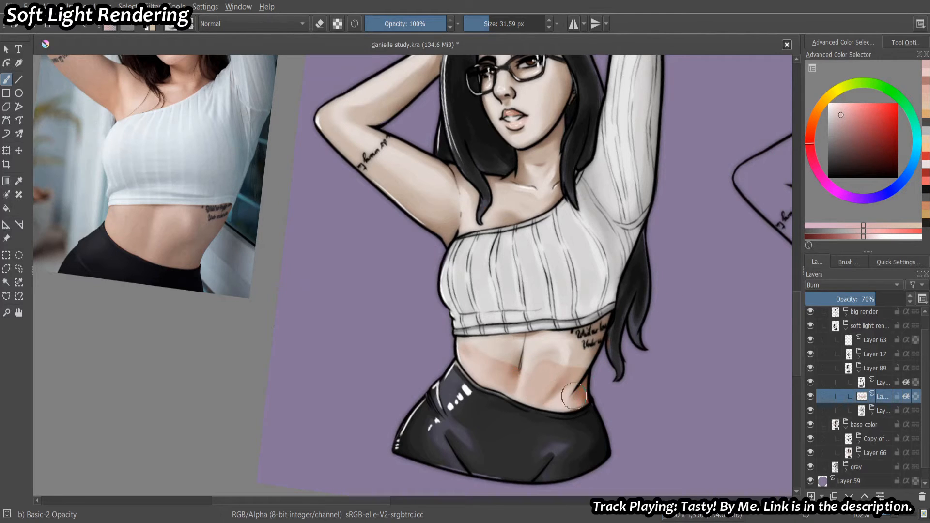
drag(584, 356, 509, 347)
mouse_move(473, 349)
mouse_down()
mouse_move(524, 352)
mouse_move(599, 332)
mouse_move(543, 409)
mouse_up()
Shade the chest and neck with the pale red on the 70% burn layer.
mouse_move(538, 249)
mouse_down()
mouse_move(499, 286)
mouse_move(504, 312)
mouse_up()
drag(531, 269, 485, 305)
shift+drag(487, 291, 487, 291)
mouse_move(507, 264)
mouse_down()
mouse_move(539, 223)
mouse_move(529, 282)
mouse_up()
mouse_move(533, 237)
mouse_down()
mouse_move(490, 298)
mouse_move(468, 225)
mouse_move(521, 213)
mouse_up()
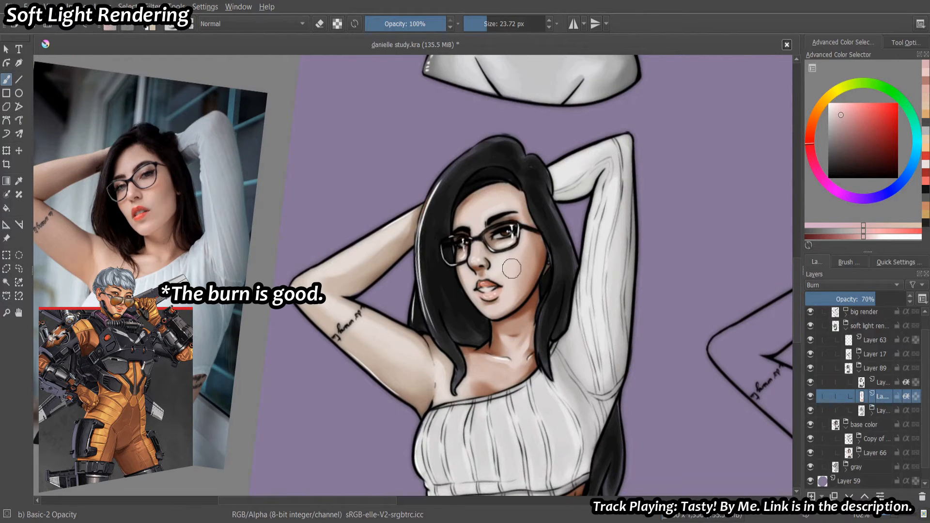
Deepen the face with the burn tint, including the forehead, the eye area behind the glasses and the cheek.
shift+drag(512, 268, 523, 269)
mouse_move(508, 224)
mouse_down()
mouse_move(496, 224)
mouse_move(497, 243)
mouse_up()
drag(499, 280, 536, 274)
shift+drag(537, 274, 509, 274)
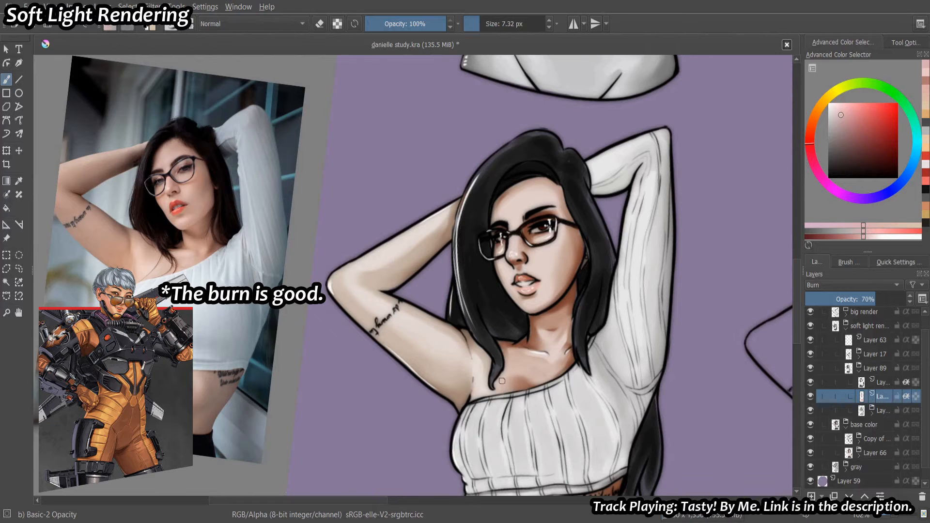
Shade the chest, armpit and raised bare arm with the burn tint, and save the painting.
shift+drag(502, 381, 506, 381)
mouse_move(480, 390)
mouse_down()
mouse_move(473, 350)
mouse_move(455, 383)
mouse_up()
shift+drag(453, 368, 456, 364)
drag(436, 235, 407, 276)
drag(431, 363, 403, 325)
mouse_move(448, 215)
mouse_down()
mouse_move(360, 284)
mouse_move(359, 308)
mouse_up()
ctrl+drag(416, 262, 415, 310)
mouse_move(550, 325)
mouse_down()
mouse_move(536, 246)
mouse_move(533, 291)
mouse_move(572, 295)
mouse_move(554, 275)
mouse_move(600, 288)
mouse_up()
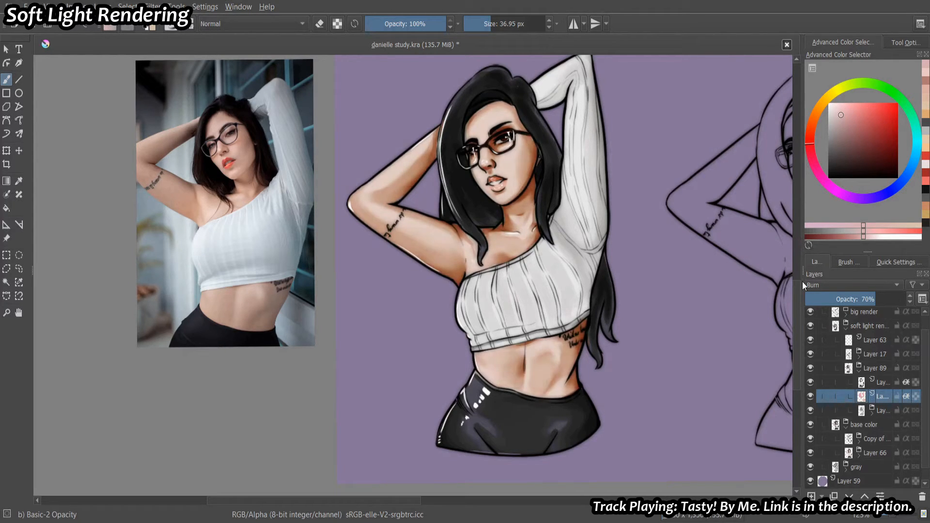
mouse_move(666, 323)
mouse_down()
mouse_move(609, 318)
mouse_move(665, 322)
mouse_move(651, 334)
mouse_up()
drag(651, 326, 620, 308)
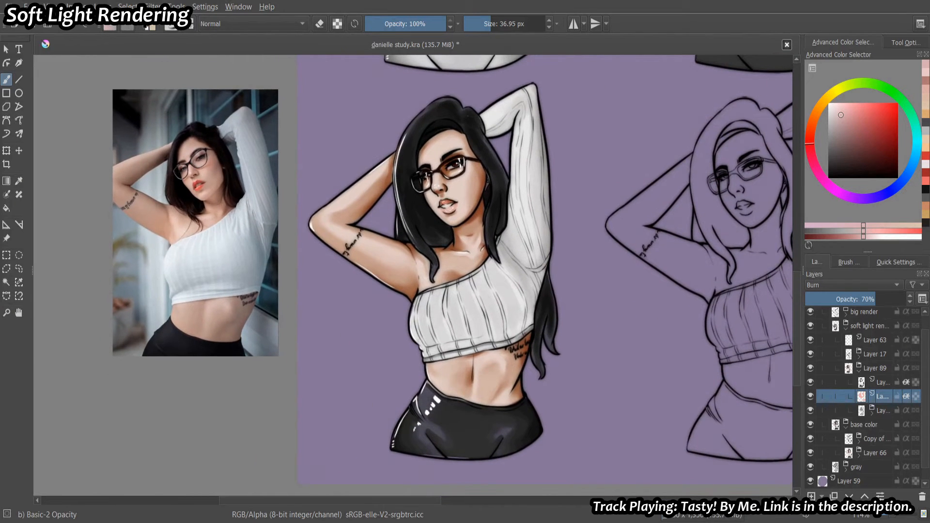
key(ctrl+s)
Name the topmost group inside Layer 18 "normal render".
drag(515, 78, 340, 237)
mouse_move(339, 238)
ctrl+mouse_down()
mouse_move(340, 264)
mouse_move(357, 261)
ctrl+mouse_up()
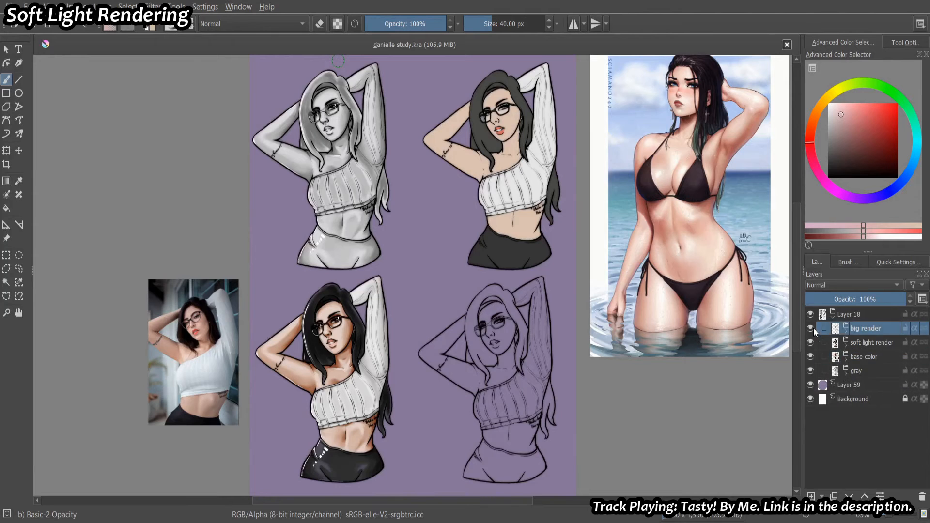
drag(872, 342, 873, 325)
double_click(874, 329)
text(normal render)
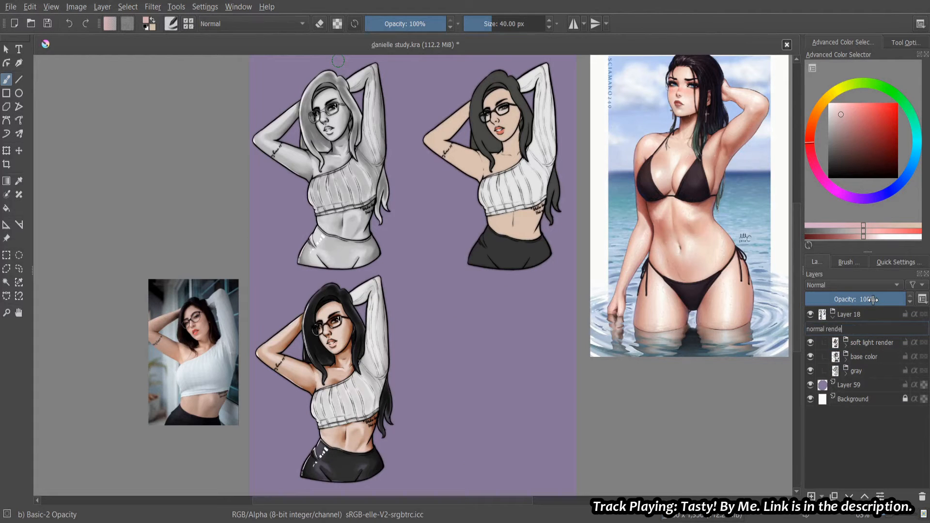
key(Return)
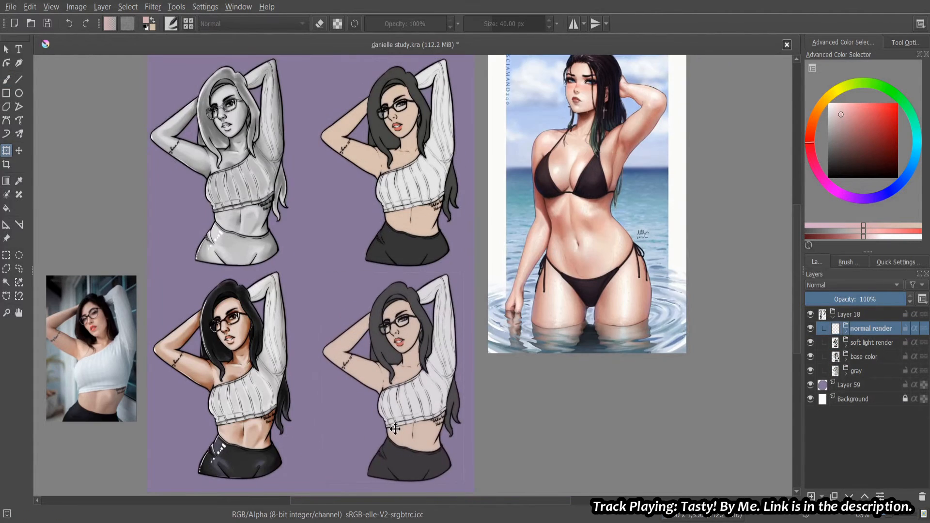
Place a copy of the base-color figure in the empty fourth spot and expand the normal render group and Layer 66.
scroll(361, 302, down, 3)
key(b)
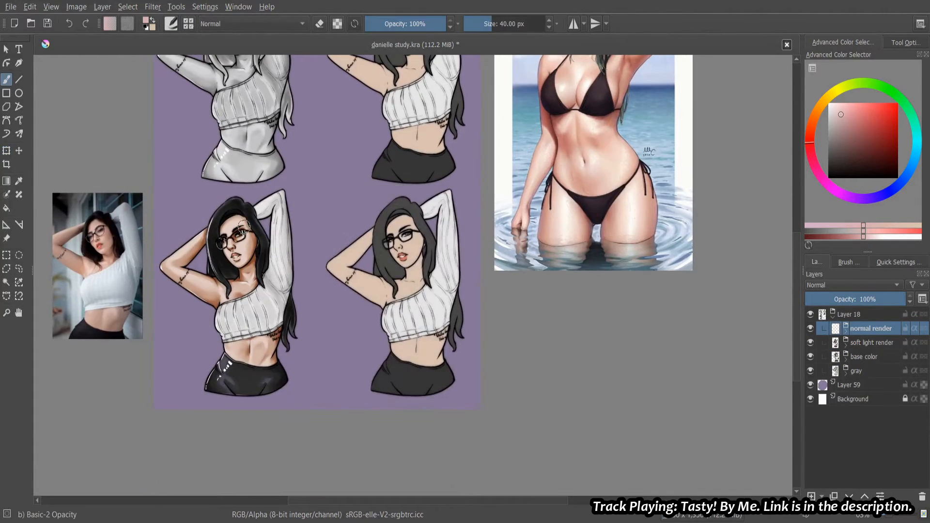
scroll(445, 262, up, 1)
click(846, 331)
scroll(872, 369, down, 2)
scroll(873, 369, up, 2)
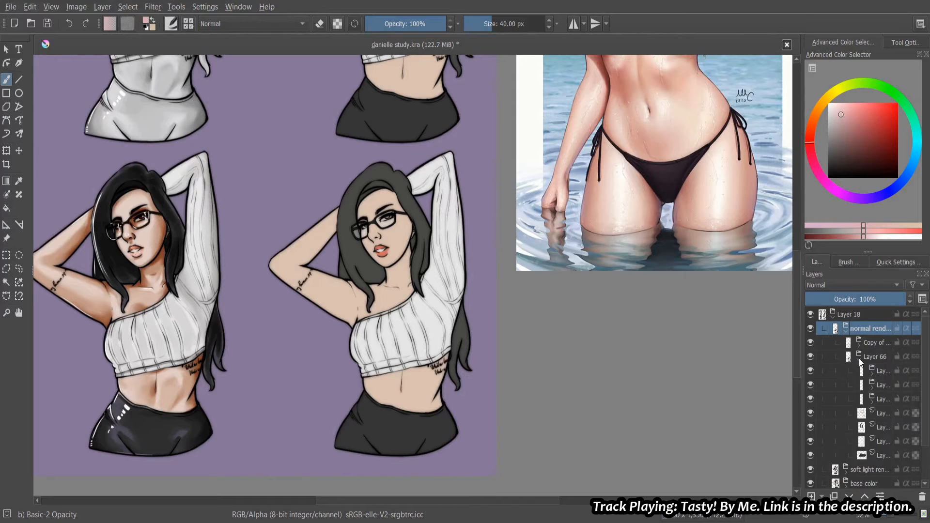
Group the skin layer with a new alpha-inheriting layer above it and choose a muted orange-brown for shading.
click(872, 413)
key(ctrl+shift+g)
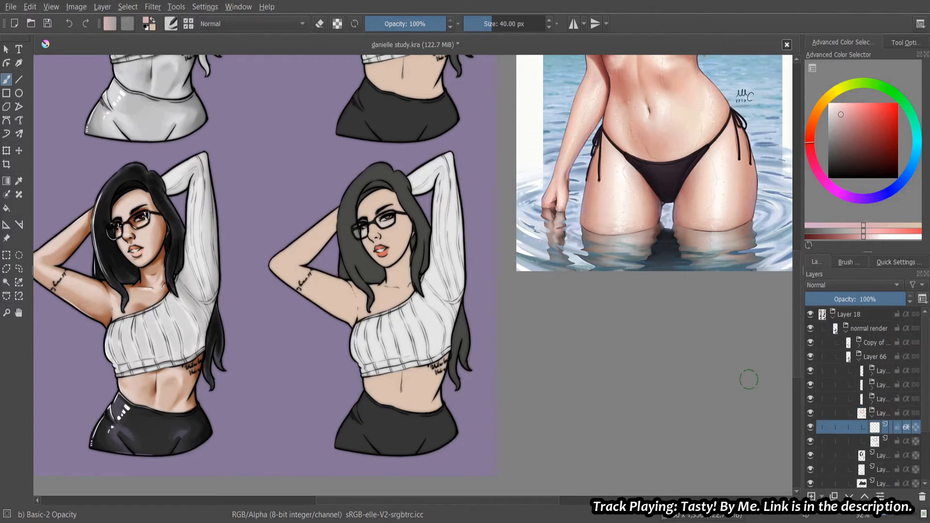
click(814, 118)
click(855, 128)
click(813, 123)
drag(379, 364, 369, 363)
scroll(599, 359, down, 1)
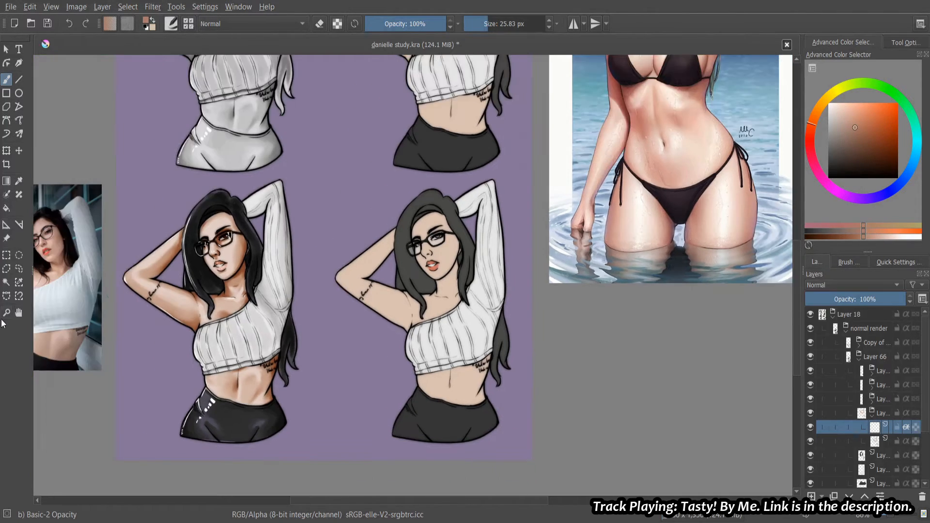
Move the reference photo beside the fourth figure and return to the brush.
click(6, 238)
drag(93, 292, 324, 313)
key(b)
Paint orange-brown shadows on the fourth figure's face, along the hairline, eyes, cheek and jaw, and on the neck.
scroll(326, 313, up, 2)
drag(542, 231, 522, 262)
drag(522, 242, 519, 258)
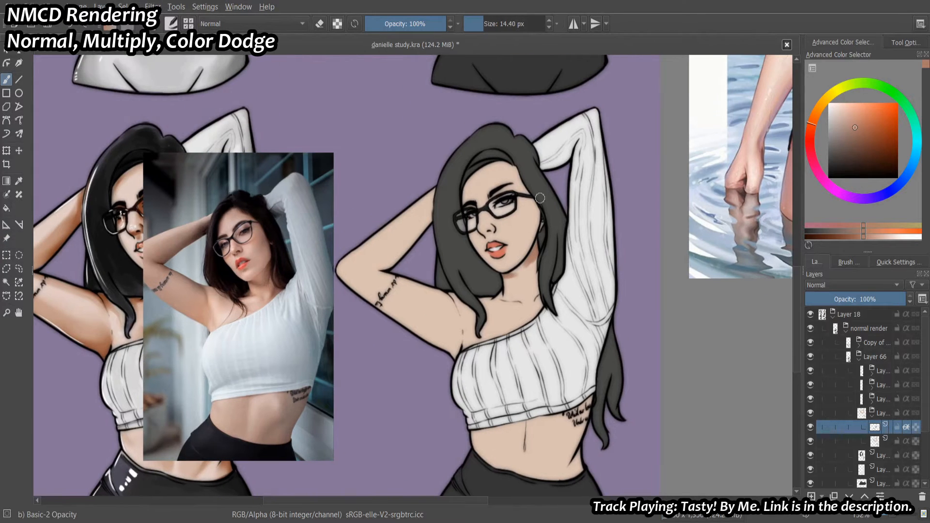
drag(539, 226, 519, 168)
mouse_move(519, 167)
mouse_down()
mouse_move(515, 204)
mouse_move(463, 231)
mouse_up()
drag(499, 234, 461, 234)
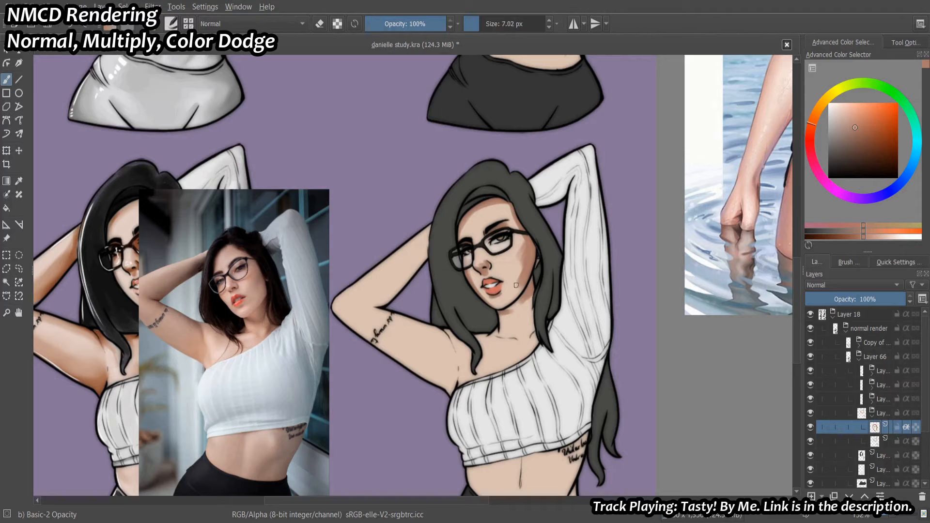
shift+drag(516, 285, 542, 285)
drag(478, 284, 491, 309)
drag(536, 338, 537, 316)
shift+drag(536, 314, 543, 314)
Reposition the reference photo between the figures, and shrink and move the swimsuit illustration beside the fourth figure.
click(7, 238)
mouse_move(305, 383)
mouse_down()
mouse_move(617, 349)
mouse_move(305, 167)
mouse_up()
drag(305, 166, 302, 242)
mouse_move(726, 242)
mouse_down()
mouse_move(368, 436)
mouse_move(699, 113)
mouse_up()
drag(219, 252, 296, 210)
key(b)
Paint orange-brown shadows on the belly along the ribs, the centre line and the waist.
drag(511, 387, 502, 345)
shift+drag(503, 344, 507, 344)
drag(524, 398, 495, 458)
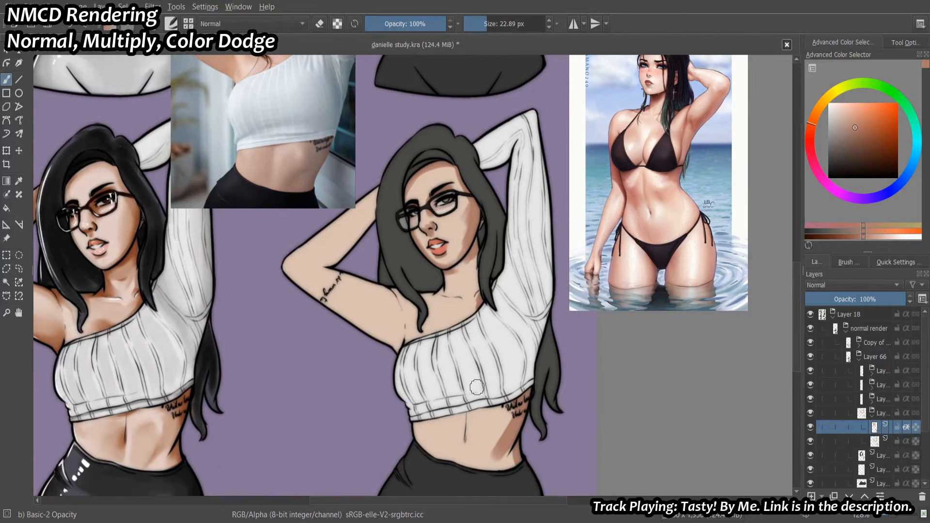
shift+drag(465, 403, 468, 404)
drag(457, 418, 461, 443)
drag(469, 416, 483, 412)
click(483, 425)
mouse_move(418, 426)
mouse_down()
mouse_move(422, 441)
mouse_move(482, 463)
mouse_up()
shift+drag(496, 421, 499, 421)
Paint orange-brown shadows on the raised bare arm around the elbow, forearm and upper arm.
drag(383, 297, 393, 337)
shift+drag(391, 339, 393, 339)
drag(388, 335, 400, 352)
drag(411, 385, 382, 387)
shift+drag(383, 380, 313, 324)
mouse_move(312, 323)
mouse_down()
mouse_move(402, 334)
mouse_move(480, 238)
mouse_up()
drag(398, 341, 351, 323)
Paint orange-brown shadows on the chest and neck, undoing and redoing one misplaced stroke.
shift+drag(506, 316, 517, 327)
shift+drag(517, 326, 519, 327)
mouse_move(521, 346)
mouse_down()
mouse_move(486, 361)
mouse_move(503, 357)
mouse_up()
key(ctrl+z)
mouse_move(517, 353)
mouse_down()
mouse_move(485, 366)
mouse_move(484, 330)
mouse_up()
drag(505, 265, 494, 225)
Smooth the belly shadows into the skin with the Blender Basic brush.
key(slash)
drag(552, 413, 531, 456)
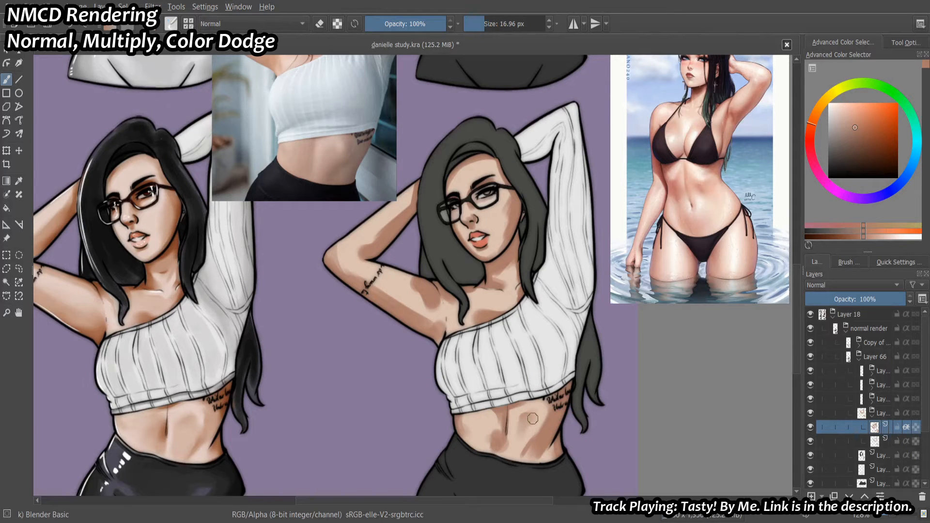
drag(531, 444, 535, 433)
shift+drag(522, 443, 526, 444)
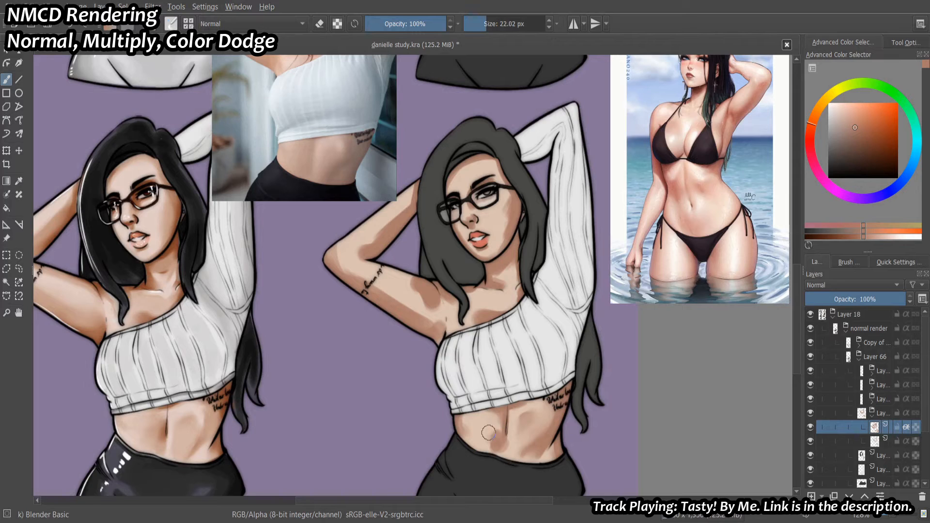
shift+drag(517, 460, 470, 421)
shift+drag(547, 452, 526, 464)
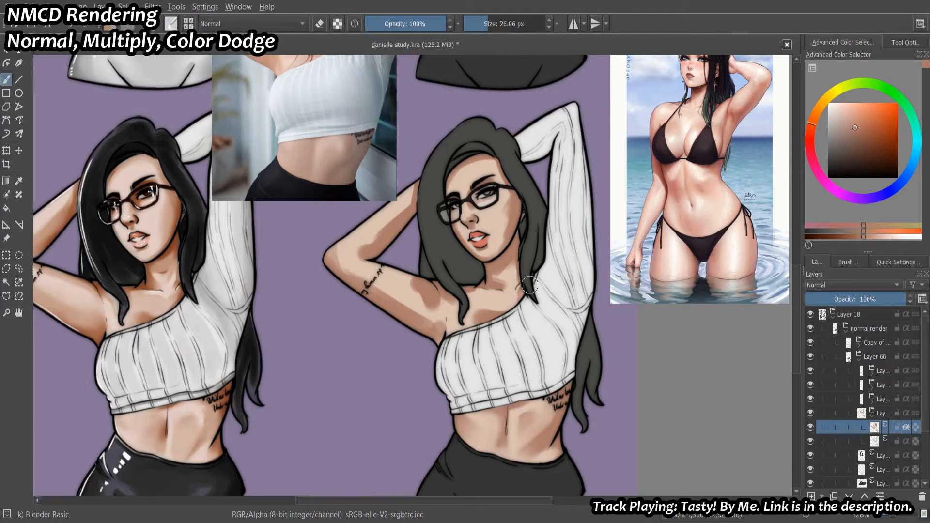
Blend the shadows on the chest, neck and shoulder.
drag(514, 323, 527, 323)
mouse_move(482, 310)
mouse_down()
mouse_move(505, 324)
mouse_move(481, 308)
mouse_up()
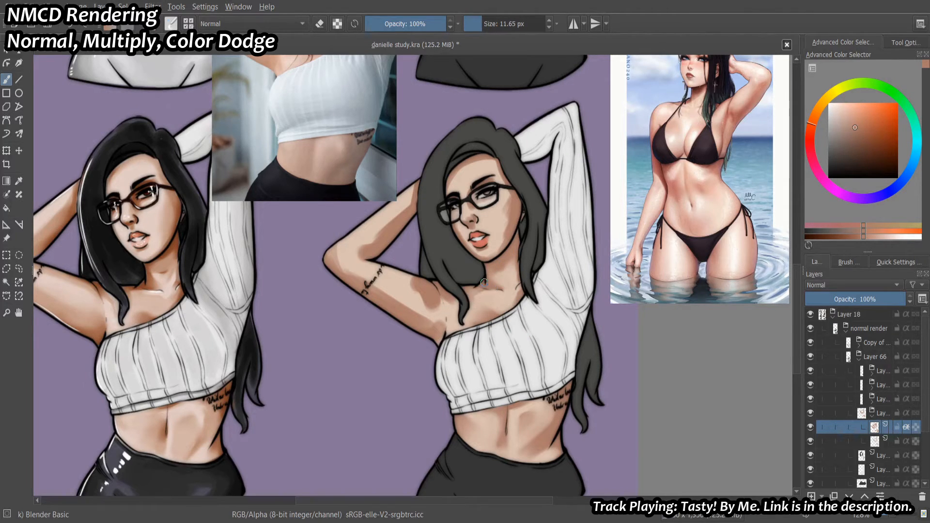
mouse_move(446, 301)
mouse_down()
mouse_move(438, 302)
mouse_move(472, 305)
mouse_up()
mouse_move(422, 294)
mouse_down()
mouse_move(463, 297)
mouse_move(412, 258)
mouse_up()
drag(465, 298, 487, 325)
Blend the shadows along the raised bare arm's forearm and upper arm.
drag(473, 362, 519, 275)
mouse_move(460, 242)
mouse_down()
mouse_move(388, 301)
mouse_move(412, 245)
mouse_move(408, 343)
mouse_up()
drag(390, 327, 479, 290)
mouse_move(484, 269)
mouse_down()
mouse_move(456, 262)
mouse_move(426, 274)
mouse_up()
mouse_move(427, 274)
mouse_down()
mouse_move(442, 304)
mouse_move(427, 218)
mouse_move(419, 264)
mouse_up()
drag(423, 266, 428, 317)
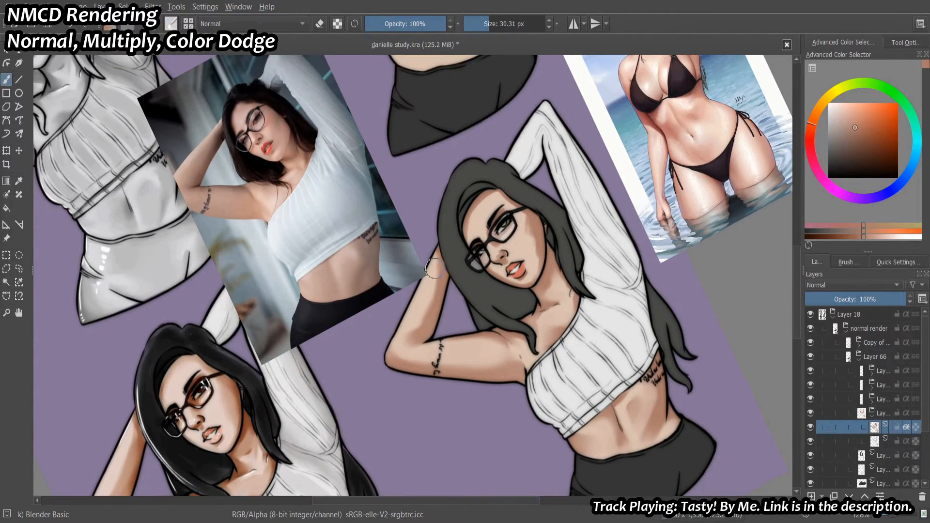
drag(434, 268, 423, 319)
drag(446, 228, 471, 247)
Blend the face shadows around the chin, nose, cheek and forehead with a smaller blender brush.
mouse_move(530, 323)
mouse_down()
mouse_move(541, 282)
mouse_move(521, 321)
mouse_up()
drag(535, 273, 517, 322)
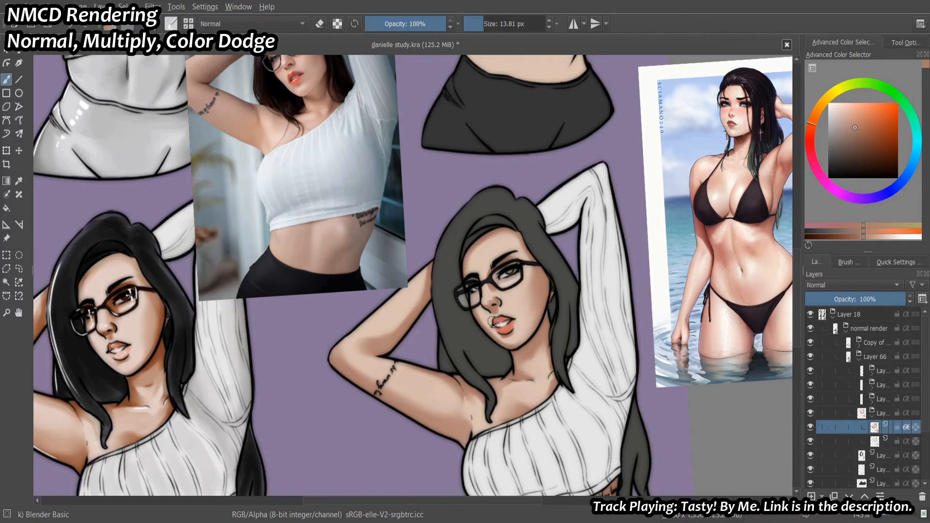
drag(524, 346, 520, 346)
scroll(507, 336, up, 1)
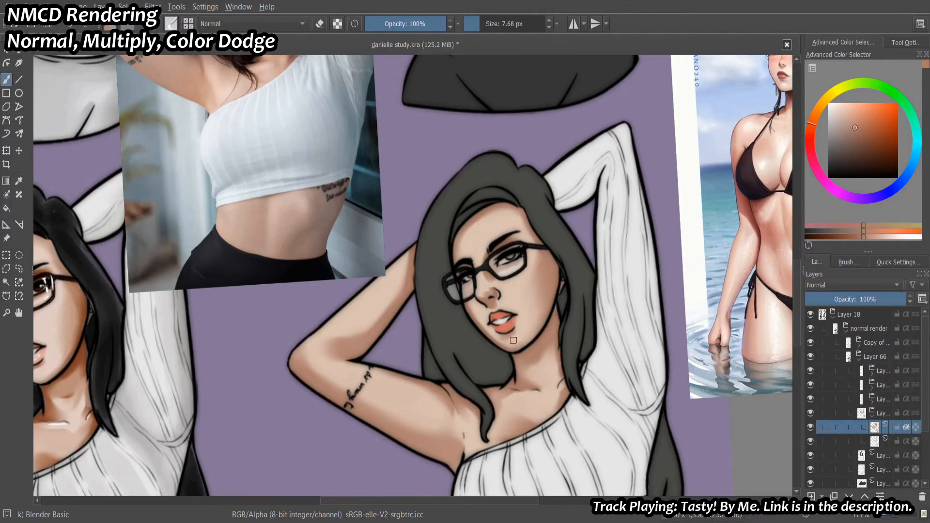
drag(490, 296, 485, 296)
mouse_move(505, 296)
mouse_down()
mouse_move(531, 288)
mouse_move(551, 235)
mouse_up()
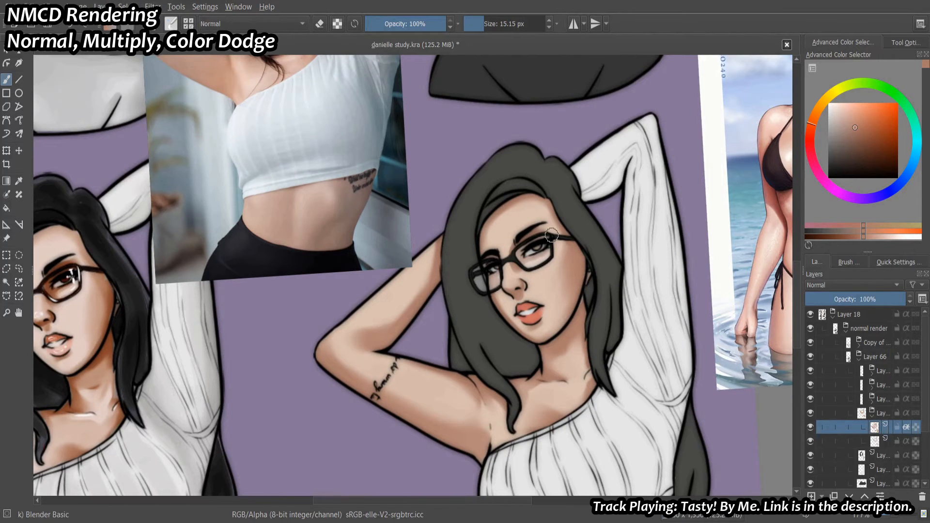
Add an alpha-inheriting layer above the skin shadows, set it to Color Dodge, and choose the Basic-2 Opacity brush.
scroll(522, 249, down, 3)
key(Insert)
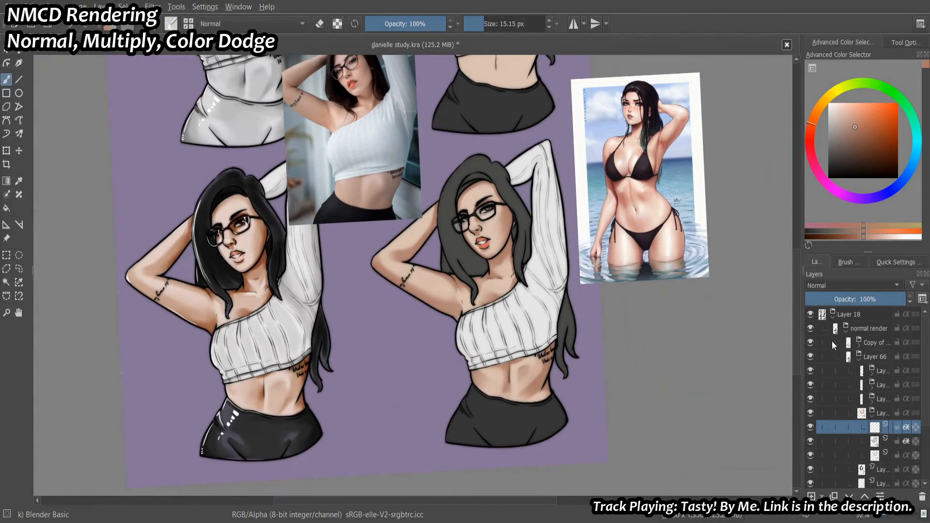
click(849, 262)
click(907, 306)
click(817, 262)
Sample an orange-brown from the skin shadows and paint color dodge highlights on the belly.
ctrl+click(474, 378)
drag(473, 372, 478, 387)
key(ctrl+z)
ctrl+click(476, 384)
shift+drag(516, 337, 509, 338)
drag(539, 362, 517, 375)
mouse_move(516, 375)
shift+mouse_down()
mouse_move(528, 375)
mouse_move(402, 422)
shift+mouse_up()
Paint color dodge highlights along the outer edge of the bare arm and elbow.
shift+drag(388, 310, 395, 310)
drag(383, 266, 394, 358)
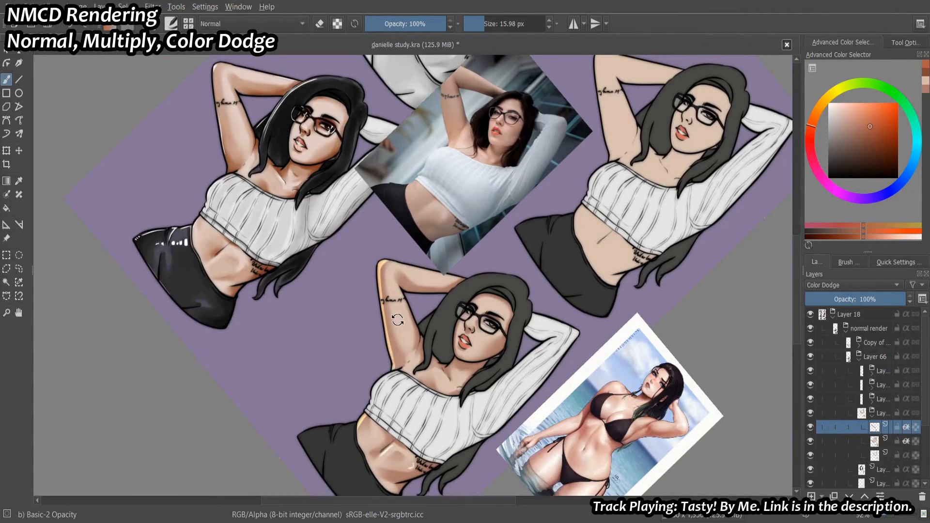
shift+drag(398, 320, 427, 294)
Add thin color dodge highlights to the forearm edge, neck and collarbone.
shift+drag(502, 290, 496, 289)
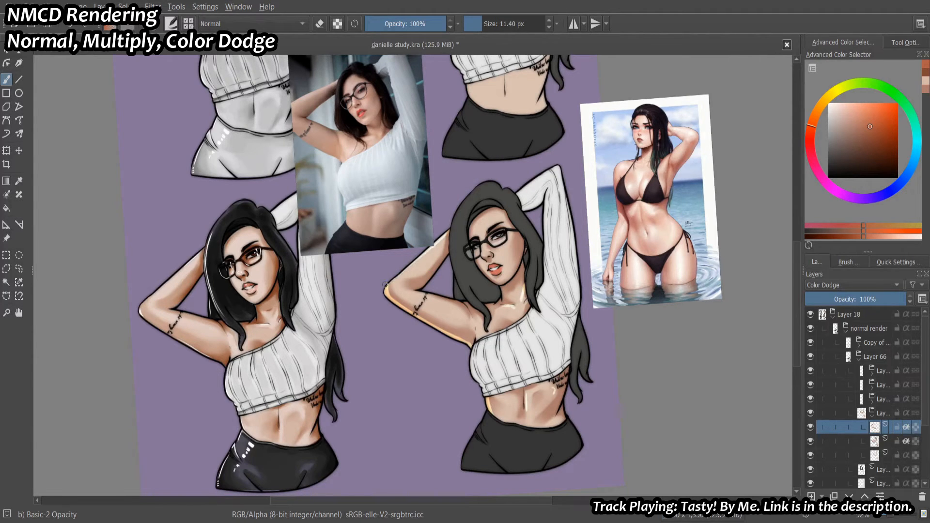
scroll(483, 257, up, 3)
mouse_move(385, 285)
mouse_down()
mouse_move(433, 247)
mouse_move(503, 246)
mouse_up()
shift+drag(503, 246, 492, 246)
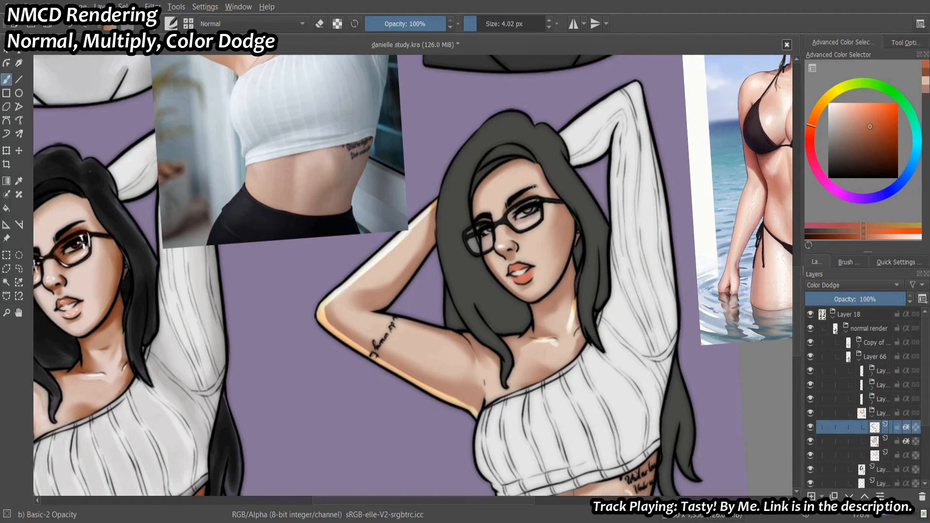
Switch to the Blender Basic brush and soften the belly highlights.
scroll(507, 210, down, 2)
drag(530, 262, 512, 164)
shift+drag(593, 387, 598, 382)
click(848, 262)
click(884, 428)
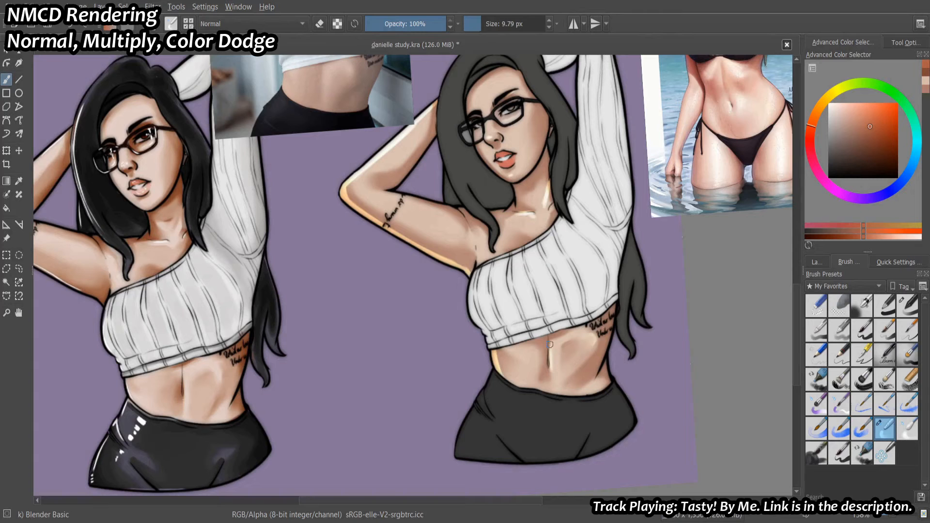
shift+drag(496, 363, 517, 371)
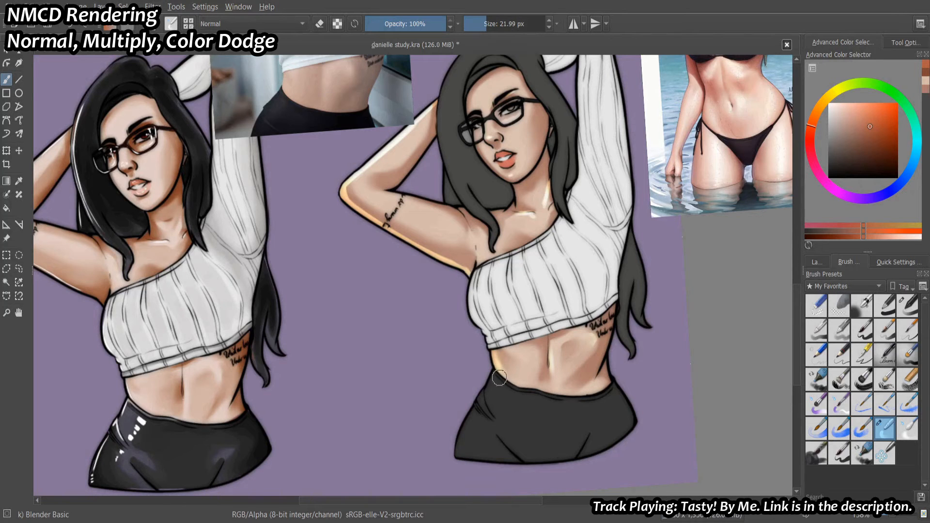
Blend the highlight along the bare arm's outer edge from elbow to armpit.
mouse_move(467, 266)
mouse_down()
mouse_move(480, 309)
mouse_move(487, 270)
mouse_move(467, 231)
mouse_up()
shift+drag(467, 231, 464, 231)
mouse_move(464, 232)
mouse_down()
mouse_move(376, 317)
mouse_move(412, 213)
mouse_up()
drag(417, 222, 417, 275)
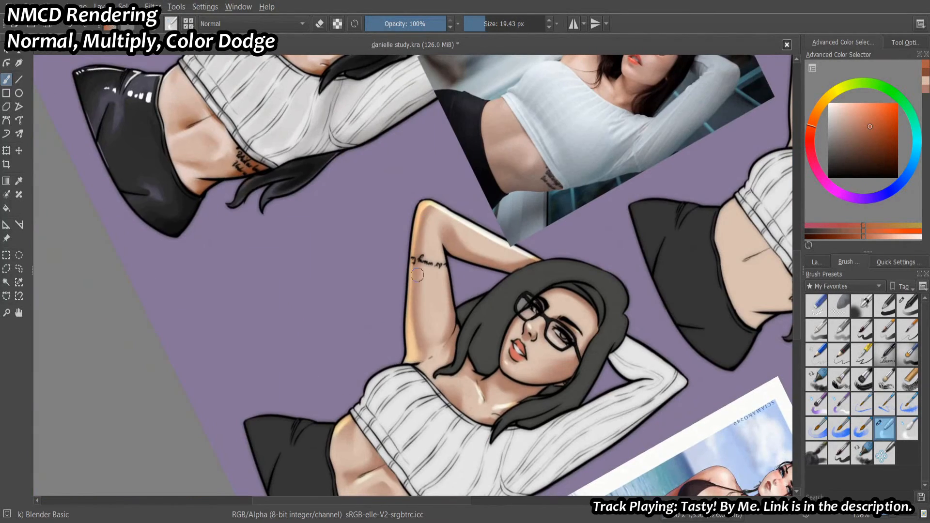
shift+drag(424, 343, 428, 342)
drag(425, 334, 418, 345)
Soften the remaining skin highlights on the neck, collarbone and face.
mouse_move(426, 231)
mouse_down()
mouse_move(429, 210)
mouse_move(358, 237)
mouse_up()
mouse_move(359, 238)
mouse_down()
mouse_move(338, 298)
mouse_move(426, 215)
mouse_up()
shift+drag(543, 277, 546, 297)
mouse_move(547, 296)
ctrl+mouse_down()
mouse_move(547, 279)
mouse_move(529, 326)
mouse_move(499, 345)
ctrl+mouse_up()
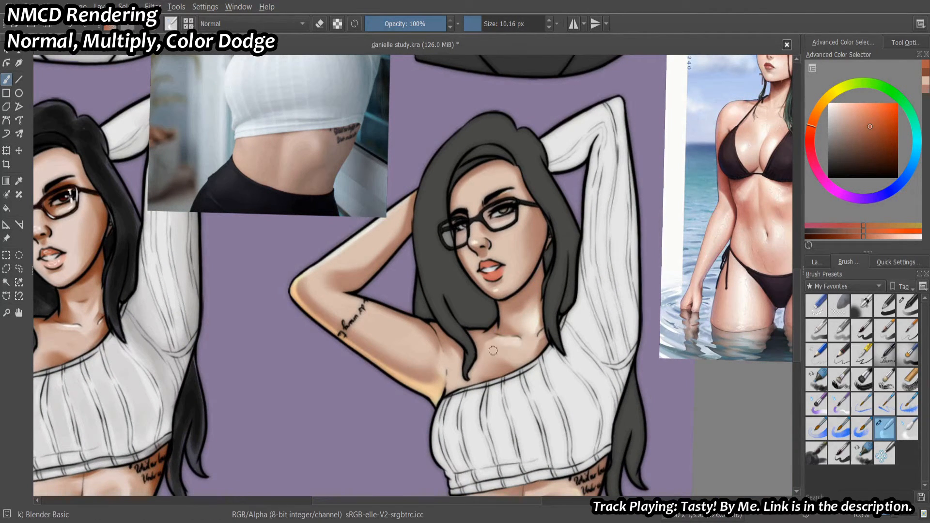
key(slash)
key(slash)
ctrl+drag(431, 315, 431, 349)
shift+drag(579, 203, 579, 172)
ctrl+drag(502, 303, 503, 264)
mouse_move(523, 263)
shift+mouse_down()
mouse_move(501, 263)
mouse_move(520, 268)
shift+mouse_up()
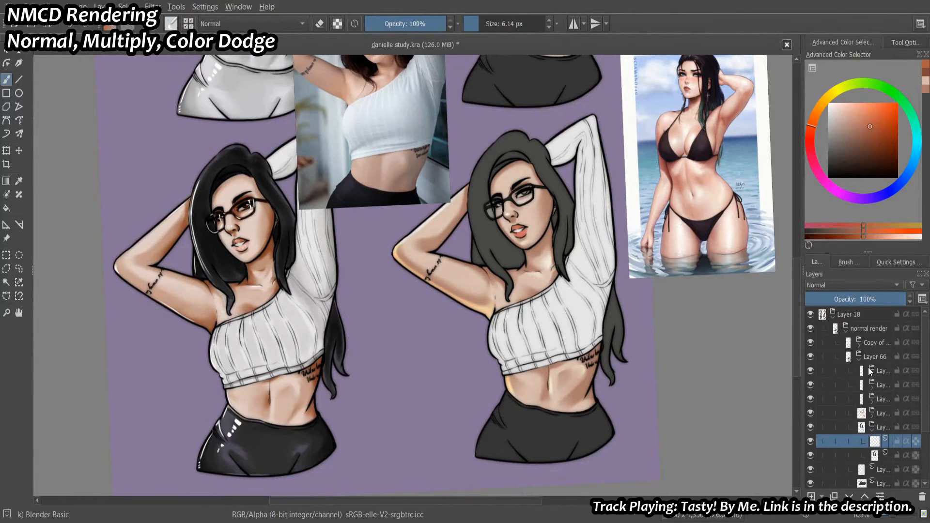
Make the layer above the hair color inherit alpha, and pick a very dark yellow with the Bristles-3 Large Smooth brush.
click(840, 161)
click(848, 261)
click(862, 379)
click(817, 262)
click(906, 441)
Paint a few very dark yellow strokes across the hair above the forehead with a brush of about 15 px.
shift+drag(544, 72, 514, 73)
ctrl+drag(501, 206, 500, 172)
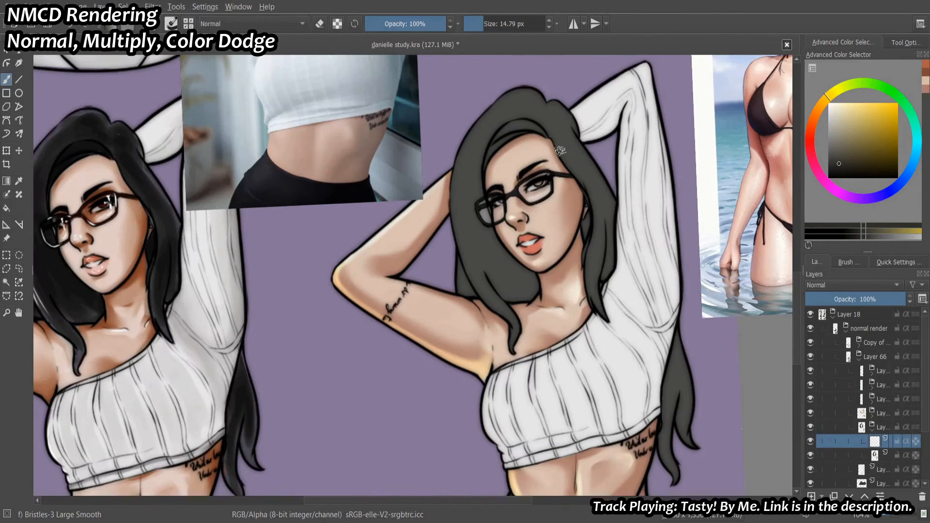
drag(528, 130, 497, 160)
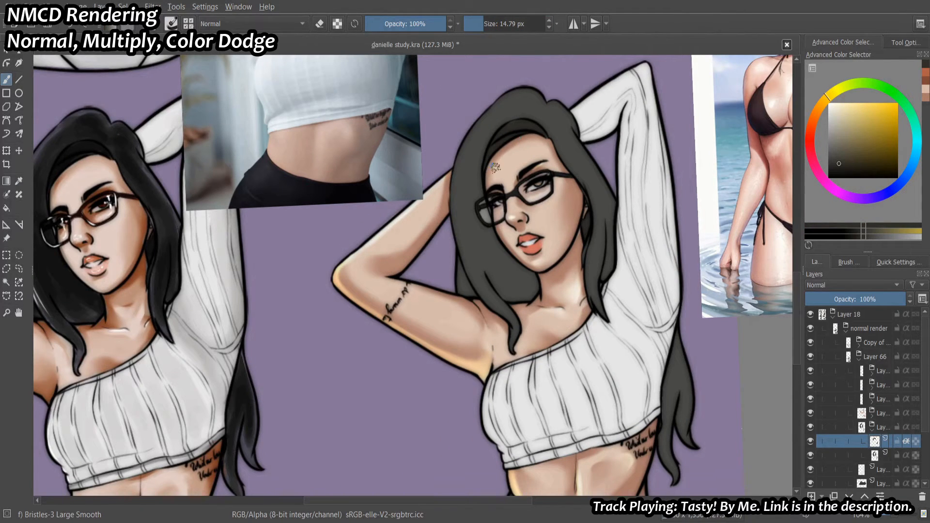
Add another hair shading layer in Multiply mode with inherited alpha and pick a dark, nearly grey yellow.
click(812, 497)
ctrl+click(515, 117)
drag(839, 170, 831, 156)
click(906, 441)
click(852, 284)
click(847, 324)
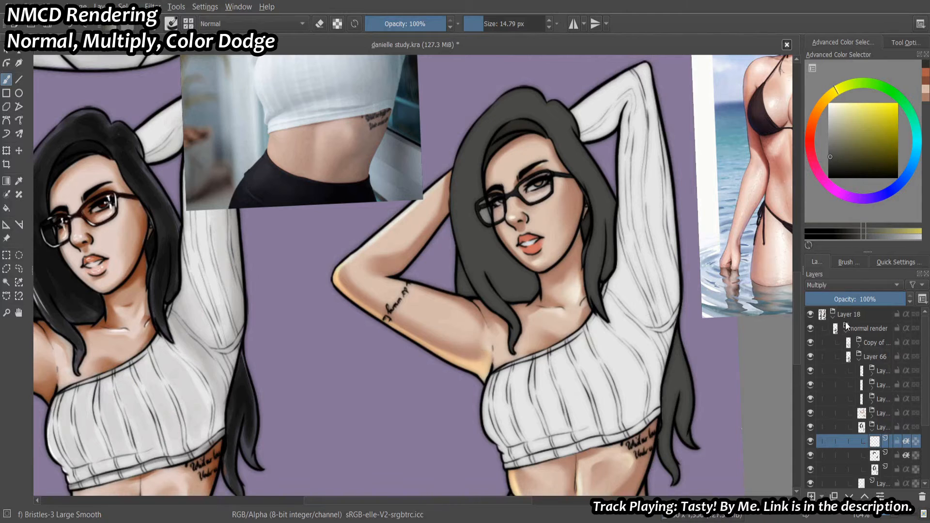
Paint multiply shadows over the crown and fringe of the hair with a larger brush of about 27 px.
shift+drag(539, 124, 549, 123)
mouse_move(538, 109)
mouse_down()
mouse_move(504, 151)
mouse_move(513, 98)
mouse_move(482, 148)
mouse_up()
drag(529, 125, 485, 148)
drag(514, 107, 472, 243)
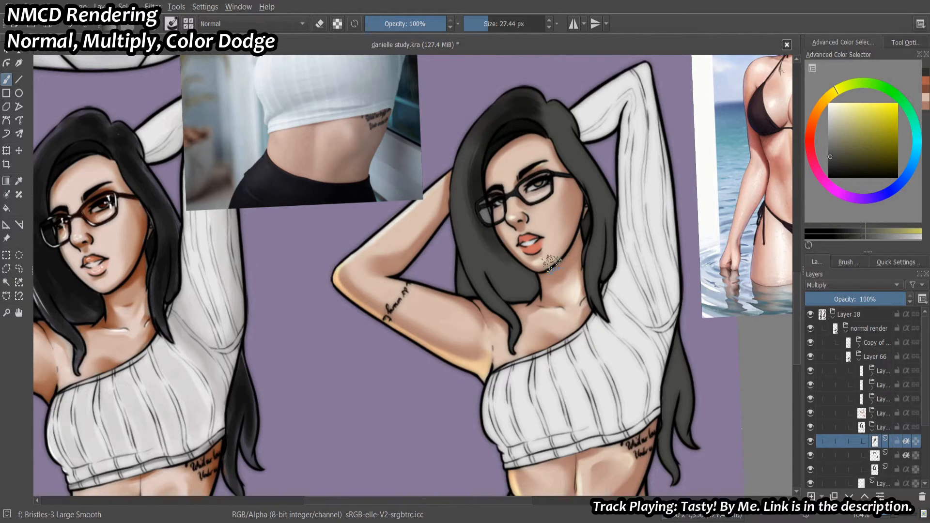
Darken the hair beside the face on the bare-arm side, down to the tip of the front lock.
drag(482, 206, 529, 293)
shift+drag(475, 197, 473, 197)
drag(467, 160, 506, 281)
drag(465, 227, 506, 293)
shift+drag(476, 213, 473, 214)
drag(475, 255, 511, 325)
Darken the hair on the sleeve side and the long strands hanging behind the sleeve.
shift+drag(542, 125, 561, 130)
key(6)
mouse_move(589, 184)
mouse_down()
mouse_move(610, 274)
mouse_move(606, 346)
mouse_up()
mouse_move(598, 388)
mouse_down()
mouse_move(581, 270)
mouse_move(589, 374)
mouse_up()
drag(633, 311, 629, 357)
drag(627, 334, 600, 412)
Blend the multiply shadows through the hair with the Blender Basic brush at about 29 px.
scroll(630, 368, down, 1)
drag(619, 249, 557, 378)
shift+drag(456, 376, 461, 376)
drag(430, 299, 461, 383)
drag(441, 333, 460, 381)
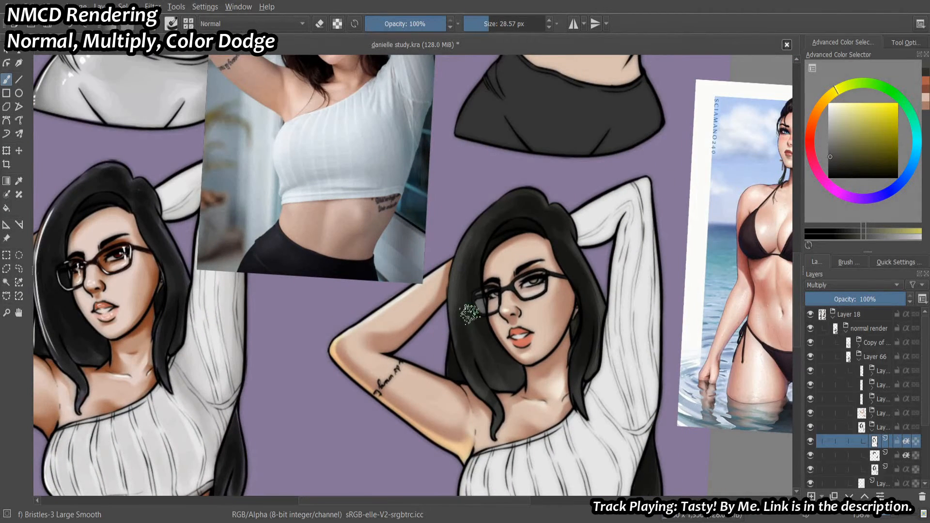
drag(469, 314, 525, 376)
drag(469, 244, 487, 407)
shift+drag(480, 321, 498, 320)
mouse_move(498, 321)
shift+mouse_down()
mouse_move(503, 313)
mouse_move(524, 325)
mouse_move(514, 324)
shift+mouse_up()
Add a Color Dodge layer with inherited alpha above the hair shadows and pick a neutral mid grey.
key(Insert)
click(829, 177)
click(869, 483)
alt+click(871, 482)
click(875, 439)
click(829, 146)
Paint thin grey highlights along the hair's outer edge on the bare-arm side, lightening the grey for the lower strands.
drag(463, 233, 454, 333)
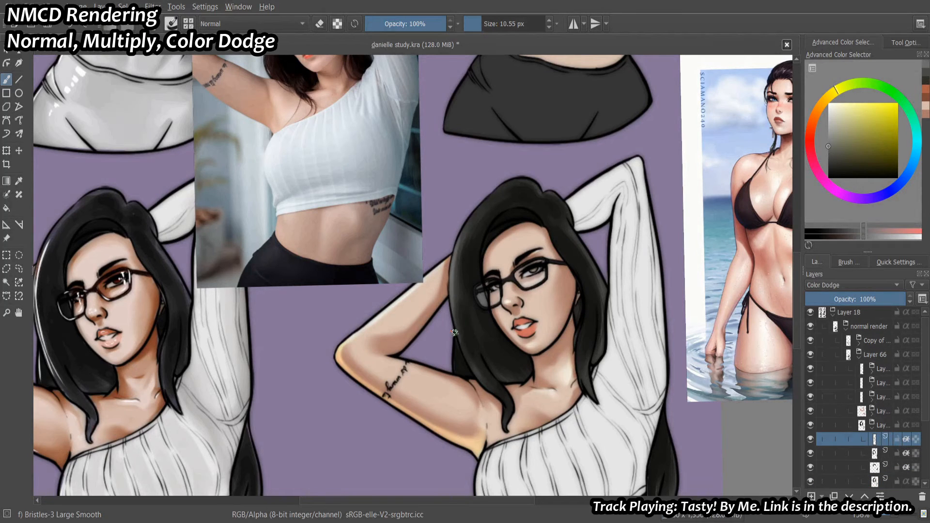
drag(459, 251, 507, 185)
click(829, 130)
drag(452, 300, 474, 368)
shift+drag(491, 383, 486, 383)
drag(453, 303, 484, 385)
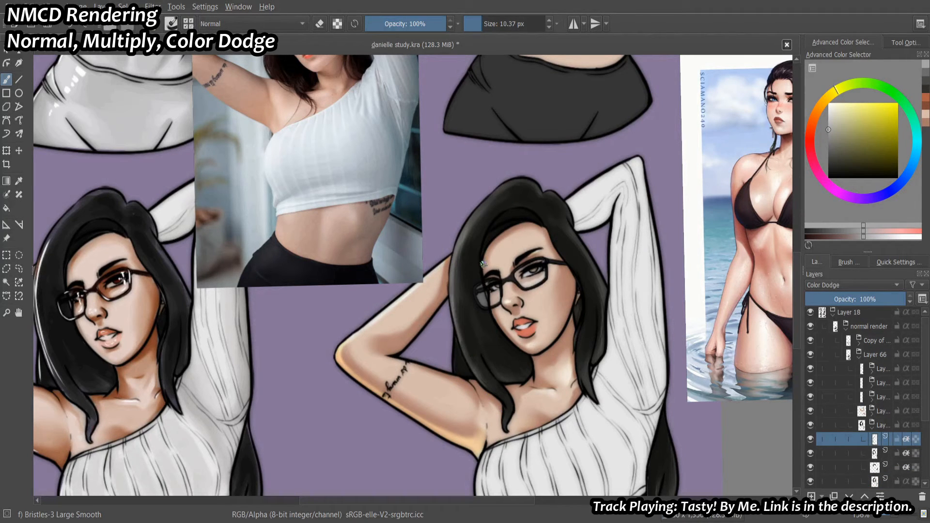
drag(467, 282, 468, 247)
Add grey highlights to the hair on the sleeve side and the hanging strands, undoing the stroke on the front lock.
drag(585, 250, 603, 295)
ctrl+drag(565, 265, 561, 214)
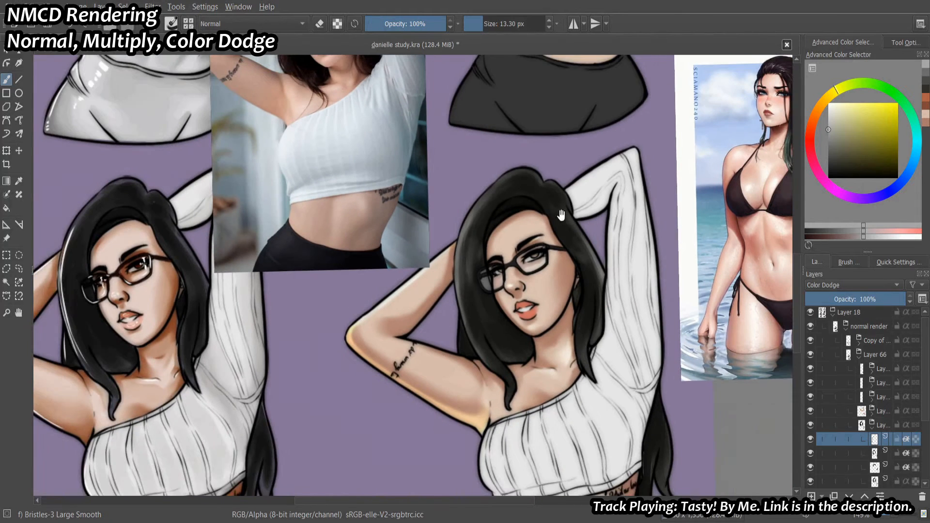
mouse_move(469, 219)
mouse_down()
mouse_move(507, 180)
mouse_move(481, 118)
mouse_up()
drag(625, 445, 616, 395)
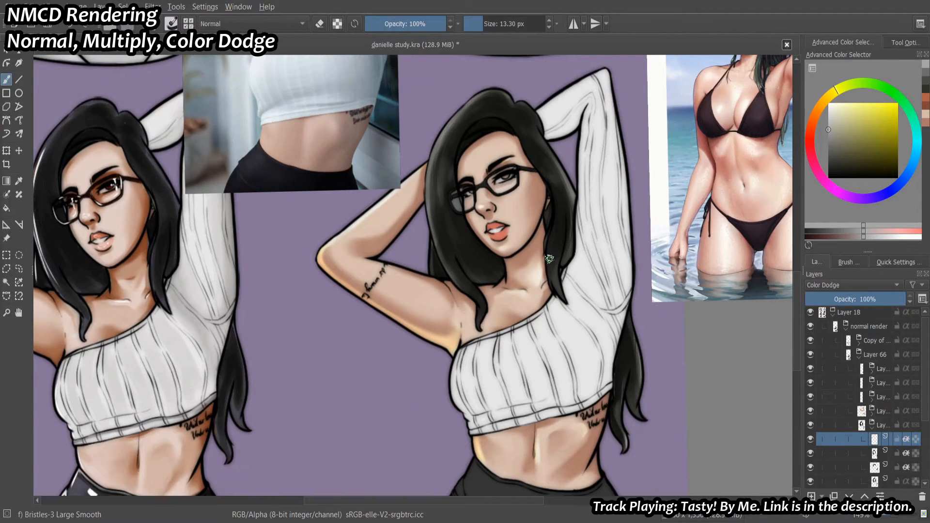
drag(547, 241, 563, 290)
key(ctrl+z)
ctrl+drag(584, 254, 564, 204)
Put the pants color layer in a quick clipping group and choose Basic-2 Opacity with a near-black yellow.
click(872, 428)
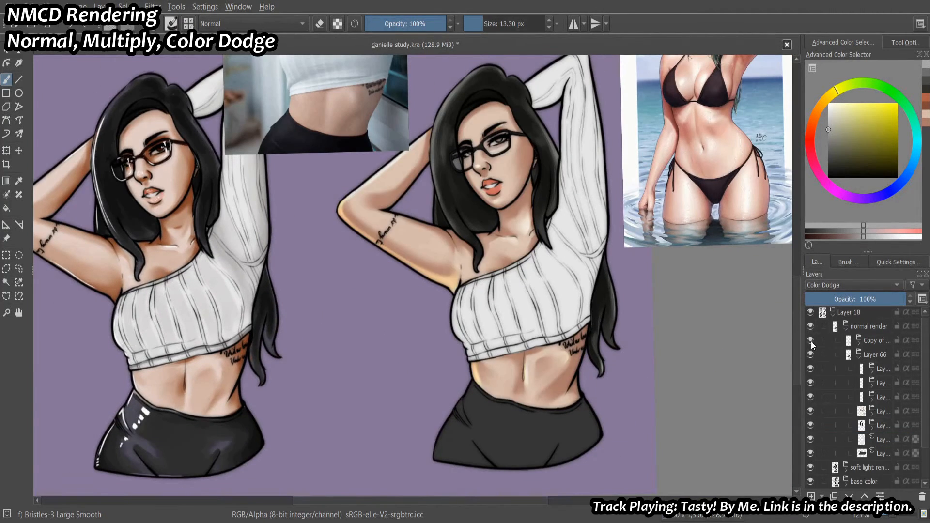
click(855, 455)
key(ctrl+shift+g)
click(833, 170)
click(848, 262)
click(907, 308)
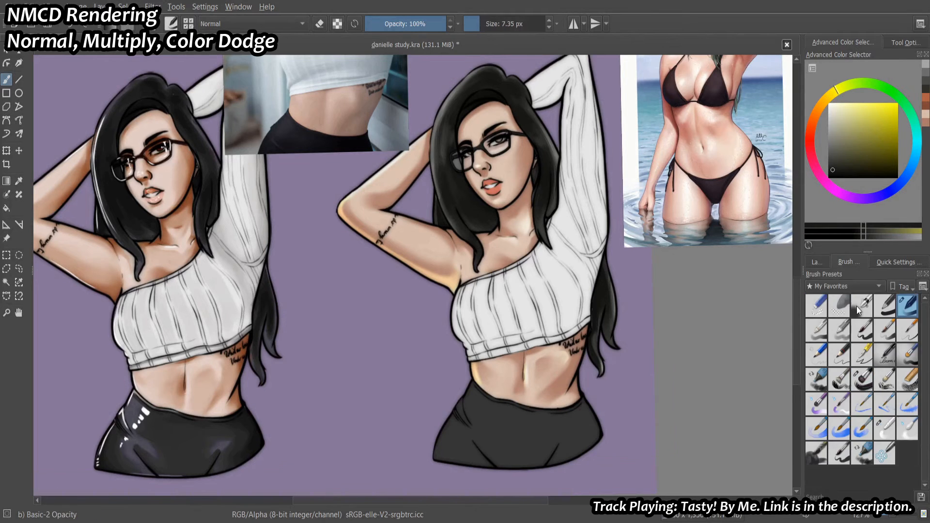
Paint dark shadow shapes across the waistband, hip and folds of the pants.
click(817, 262)
mouse_move(499, 425)
mouse_down()
mouse_move(521, 386)
mouse_move(467, 417)
mouse_up()
ctrl+drag(537, 361, 489, 397)
shift+drag(514, 412, 479, 431)
shift+drag(536, 399, 542, 430)
ctrl+drag(484, 402, 483, 385)
shift+drag(478, 395, 473, 395)
mouse_move(465, 399)
mouse_down()
mouse_move(454, 425)
mouse_move(504, 412)
mouse_move(545, 422)
mouse_up()
Soften the pants shadows with the Blender Basic brush at about 30 to 44 px.
click(849, 262)
click(847, 430)
click(817, 262)
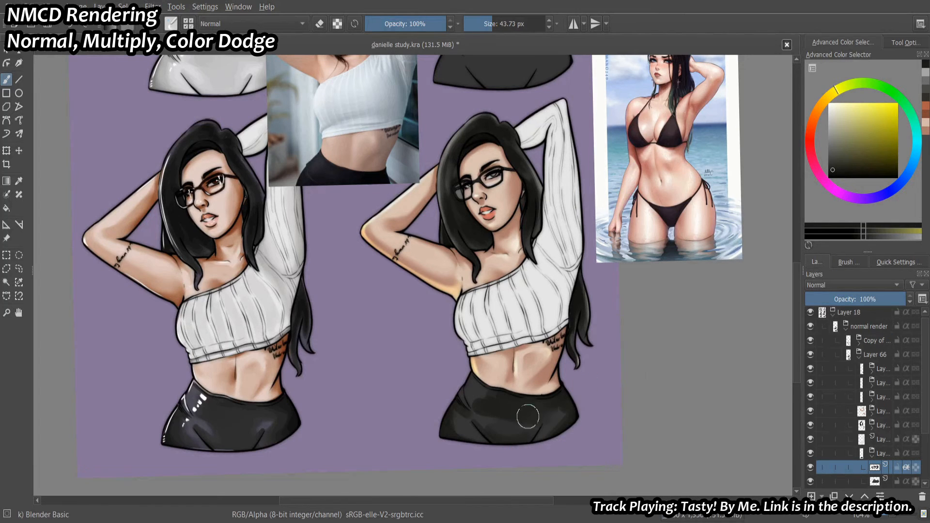
shift+drag(488, 435, 497, 435)
shift+drag(469, 390, 455, 390)
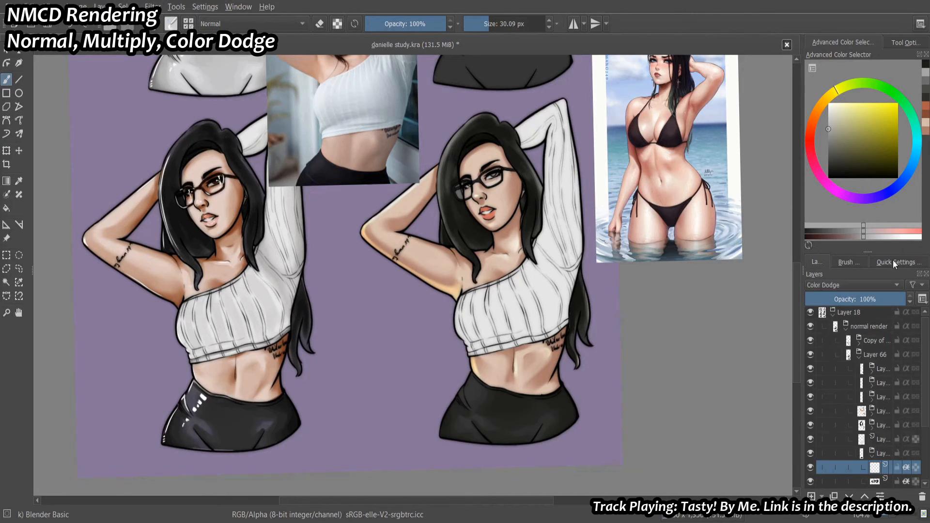
Switch to Basic-2 Opacity with a golden yellow and try a color dodge highlight along the pants' outer hip.
click(845, 262)
click(907, 306)
click(865, 130)
click(828, 96)
drag(471, 376, 446, 435)
click(866, 110)
key(ctrl+z)
Settle on a muted golden yellow and paint the rim highlight down the pants' outer edge at about 18 px.
click(866, 118)
click(867, 124)
click(860, 128)
click(869, 126)
key(ctrl+z)
key(ctrl+z)
key(ctrl+z)
drag(471, 376, 445, 432)
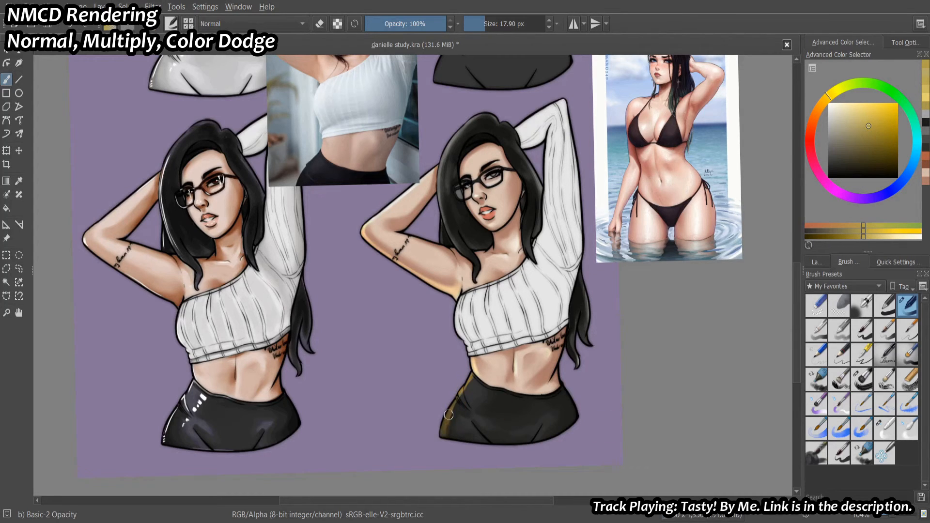
shift+drag(507, 372, 511, 371)
drag(453, 425, 444, 437)
Blend the golden rim highlight into the pants with Blender Basic, and return to Basic-2 Opacity.
key(slash)
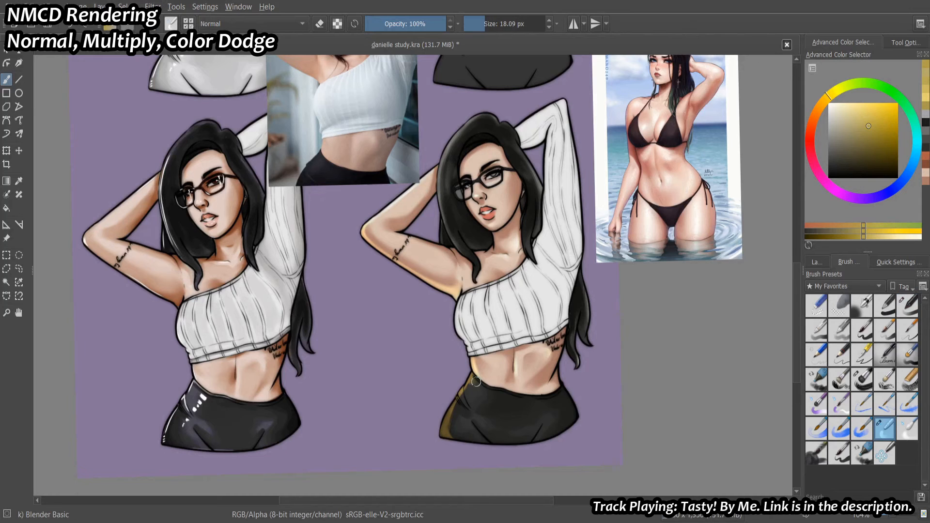
shift+drag(449, 400, 454, 400)
mouse_move(455, 431)
mouse_down()
mouse_move(437, 421)
mouse_move(463, 423)
mouse_up()
mouse_move(472, 423)
shift+mouse_down()
mouse_move(544, 366)
mouse_move(530, 358)
shift+mouse_up()
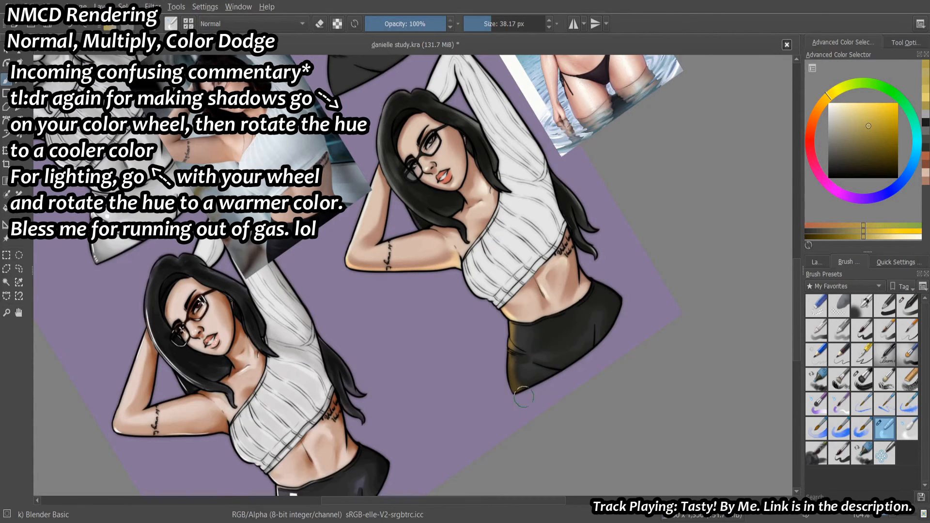
shift+drag(509, 377, 458, 408)
key(slash)
click(817, 261)
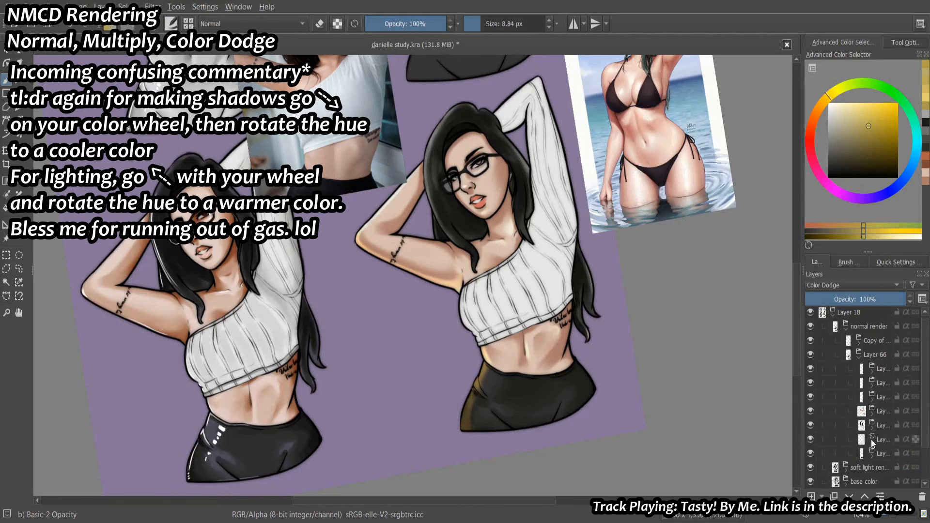
Paint golden highlights along the hair's outer edge and the sleeve-side locks with the Basic-1 brush.
click(848, 262)
click(884, 305)
drag(448, 104, 426, 279)
key(5)
scroll(426, 283, down, 2)
mouse_move(589, 230)
mouse_down()
mouse_move(626, 325)
mouse_move(605, 268)
mouse_up()
Group the eye color layer, add a new layer above it in Multiply mode, and pick a light grey.
click(818, 262)
double_click(811, 396)
ctrl+drag(531, 264, 541, 235)
click(844, 414)
click(872, 399)
key(ctrl+g)
key(Insert)
click(925, 114)
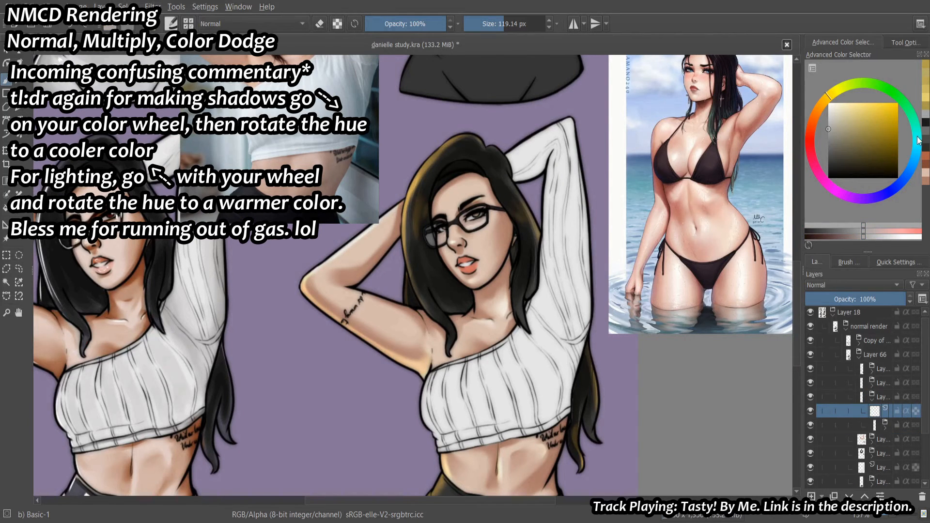
click(853, 285)
click(830, 331)
Shade the eyes with a small Basic-2 Opacity brush and sample the color there.
scroll(480, 228, up, 4)
click(849, 262)
click(910, 305)
click(818, 262)
mouse_move(514, 218)
mouse_down()
mouse_move(502, 226)
mouse_move(515, 232)
mouse_up()
ctrl+click(522, 223)
scroll(625, 278, down, 2)
Open the lips group, sample the lip color and shade the upper lip red on the top layer at about 13 px.
click(872, 400)
click(872, 385)
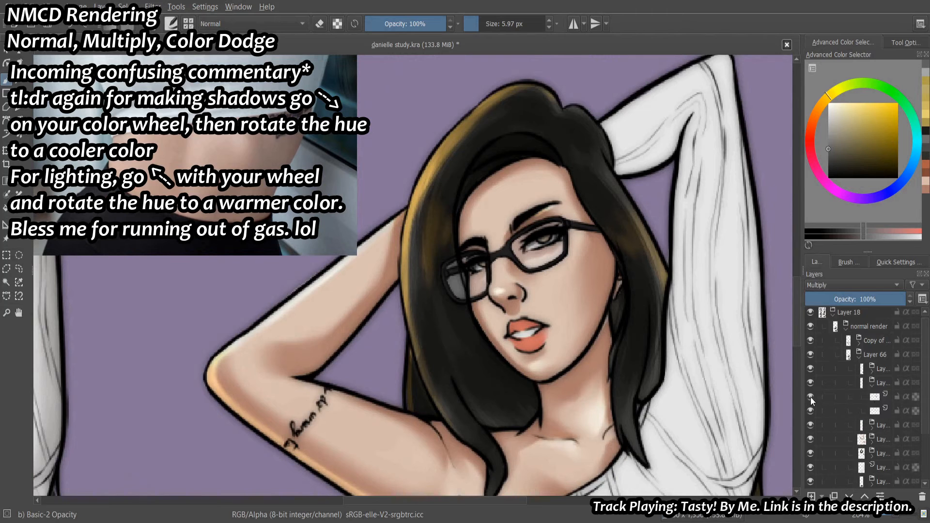
click(872, 411)
key(plus)
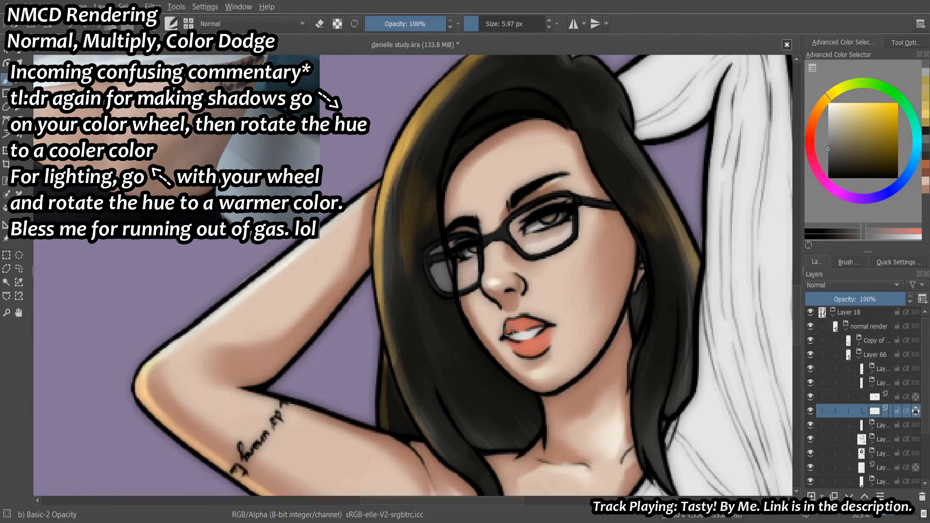
key(Page_Up)
ctrl+click(537, 342)
key(bracketright)
key(bracketright)
key(bracketright)
drag(509, 327, 543, 324)
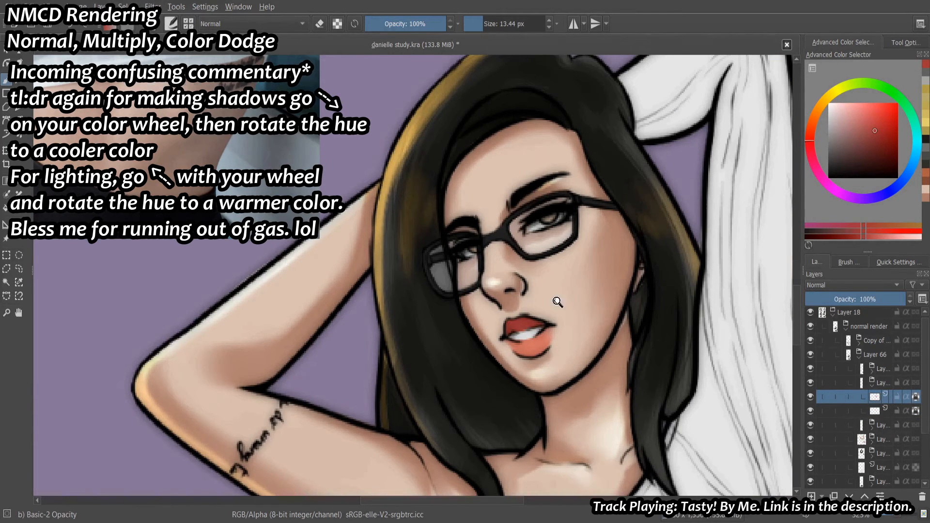
Open the glasses group, select the lens layer and raise its opacity to 100%.
scroll(567, 300, down, 2)
click(871, 386)
scroll(654, 318, down, 3)
click(872, 371)
click(868, 397)
click(902, 299)
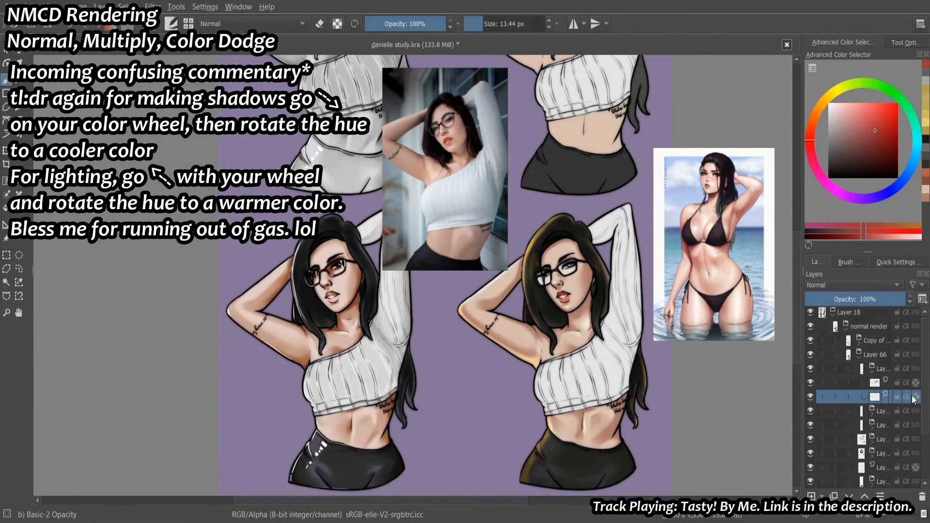
Shade the glasses lenses with a neutral light grey using a brush of about 16 px.
scroll(556, 264, up, 4)
click(830, 103)
click(849, 262)
scroll(598, 273, up, 1)
click(817, 261)
mouse_move(597, 272)
shift+mouse_down()
mouse_move(625, 273)
mouse_move(557, 293)
shift+mouse_up()
click(830, 122)
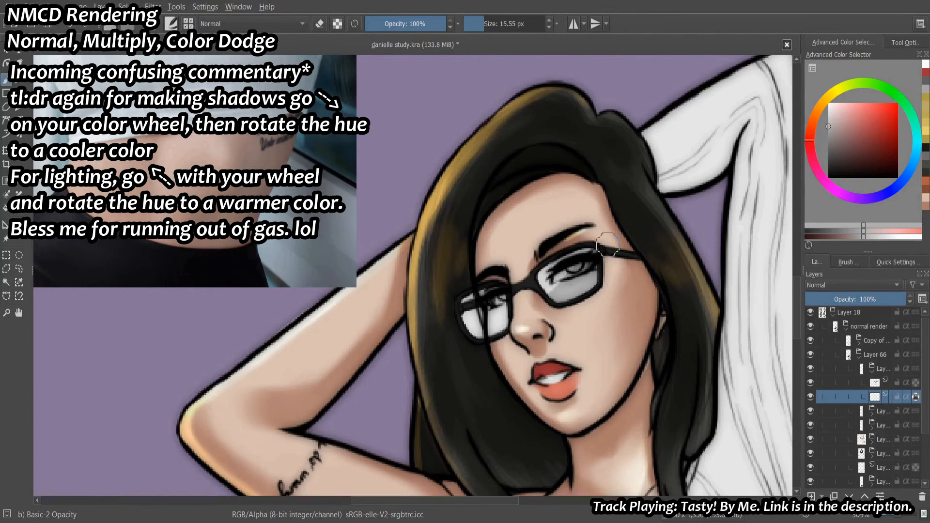
drag(504, 303, 491, 330)
Paint white reflections on the lenses with a smaller brush, undoing unwanted strokes, and set the lens layer's opacity to 50%.
click(829, 107)
shift+drag(601, 271, 582, 272)
drag(575, 278, 557, 299)
key(ctrl+z)
key(ctrl+z)
drag(476, 306, 478, 336)
mouse_move(865, 299)
mouse_down()
mouse_move(843, 305)
mouse_move(857, 309)
mouse_up()
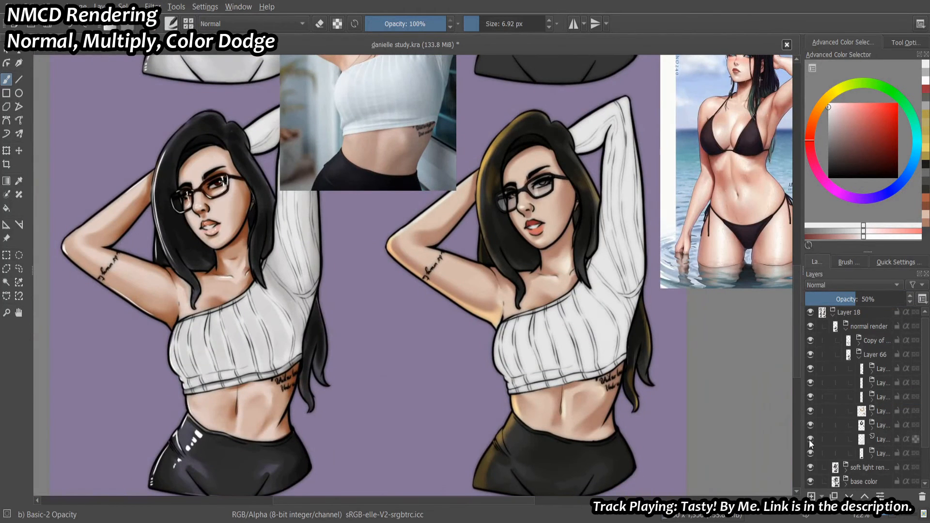
Group the shirt layer with a new layer above it, enable inherit alpha on the new layer and choose light grey.
shift+click(855, 455)
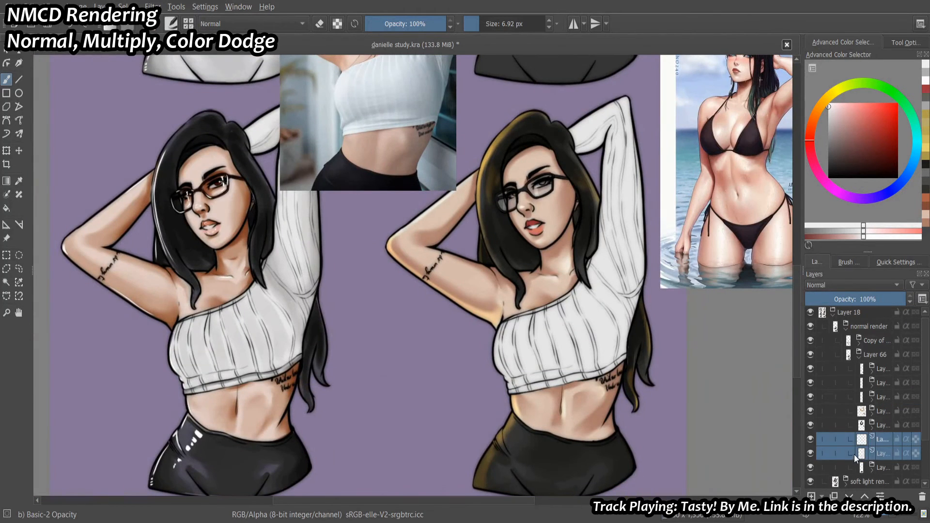
key(ctrl+g)
click(906, 453)
click(828, 120)
Move the photo reference beside the figure being shaded and return to the brush tool.
drag(368, 233, 363, 264)
click(6, 238)
drag(301, 66, 291, 223)
key(b)
Shade the hem and body of the shirt with light grey at a brush size of about 13 px.
mouse_move(588, 364)
mouse_down()
mouse_move(581, 308)
mouse_move(534, 338)
mouse_up()
drag(602, 315, 603, 288)
drag(455, 361, 459, 360)
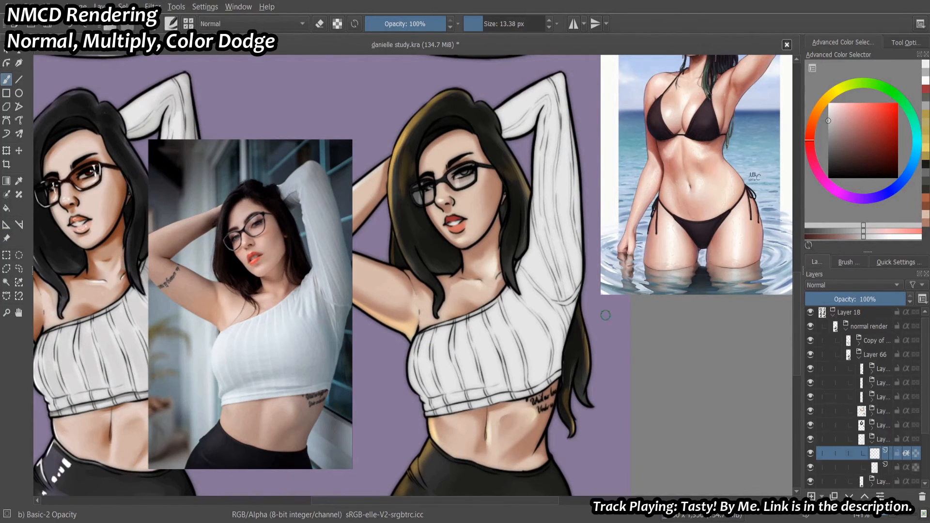
drag(605, 315, 601, 315)
drag(428, 413, 443, 409)
drag(444, 408, 496, 381)
mouse_move(541, 338)
mouse_down()
mouse_move(506, 370)
mouse_move(485, 374)
mouse_up()
mouse_move(487, 369)
mouse_down()
mouse_move(545, 325)
mouse_move(528, 358)
mouse_up()
Shade the raised sleeve and the underarm area of the shirt with light grey.
drag(564, 314, 566, 264)
drag(568, 270, 563, 269)
mouse_move(526, 230)
mouse_down()
mouse_move(567, 293)
mouse_move(583, 222)
mouse_up()
drag(562, 128, 562, 157)
drag(533, 301, 542, 336)
drag(450, 310, 446, 310)
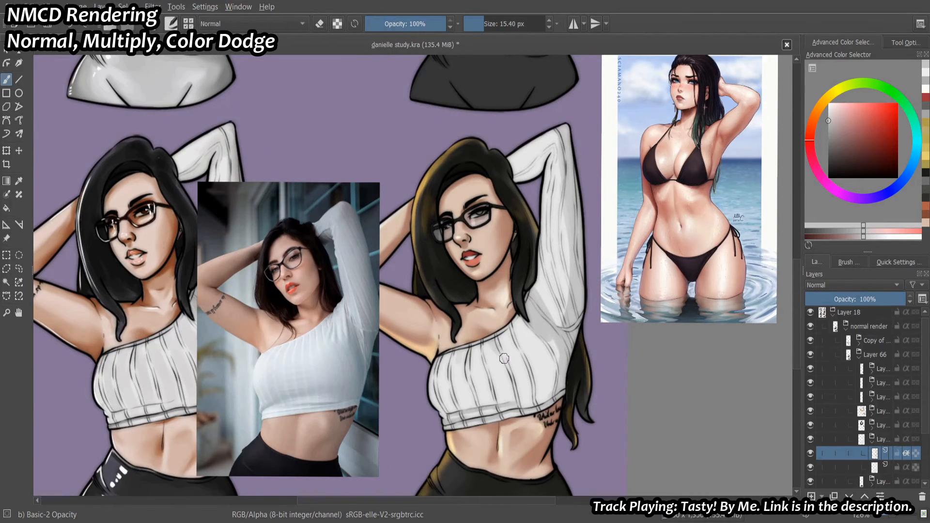
Paint fold shadows across the shirt's chest, hem and sleeve with a grey brush of about 15 px.
drag(463, 354, 460, 381)
drag(450, 356, 432, 398)
mouse_move(481, 345)
mouse_down()
mouse_move(472, 376)
mouse_move(490, 366)
mouse_up()
drag(517, 326, 539, 357)
drag(546, 272, 550, 225)
drag(555, 170, 556, 238)
drag(517, 180, 551, 150)
drag(483, 369, 485, 369)
drag(485, 400, 483, 411)
drag(470, 404, 450, 418)
drag(547, 387, 524, 412)
drag(545, 311, 536, 281)
Soften the shirt shadows using the Blender Basic preset at about 18 px.
click(848, 261)
click(885, 429)
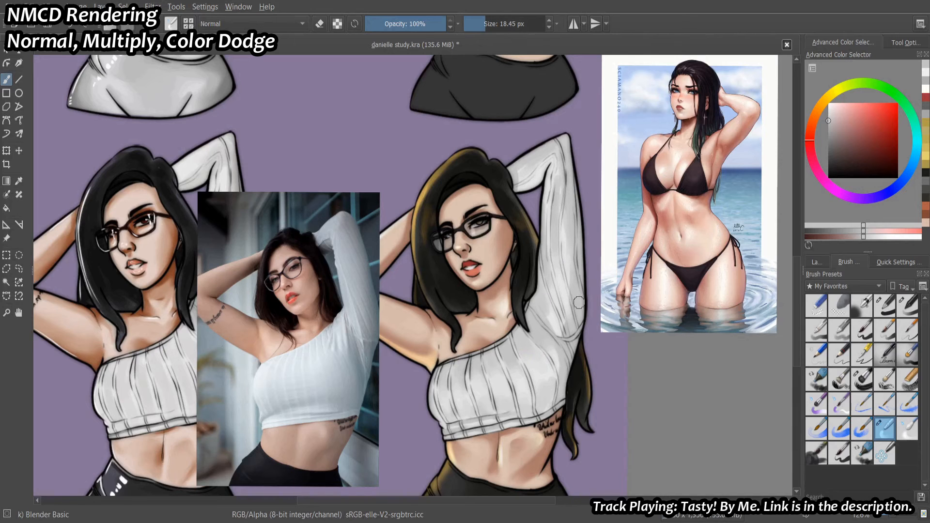
scroll(461, 411, down, 1)
click(817, 261)
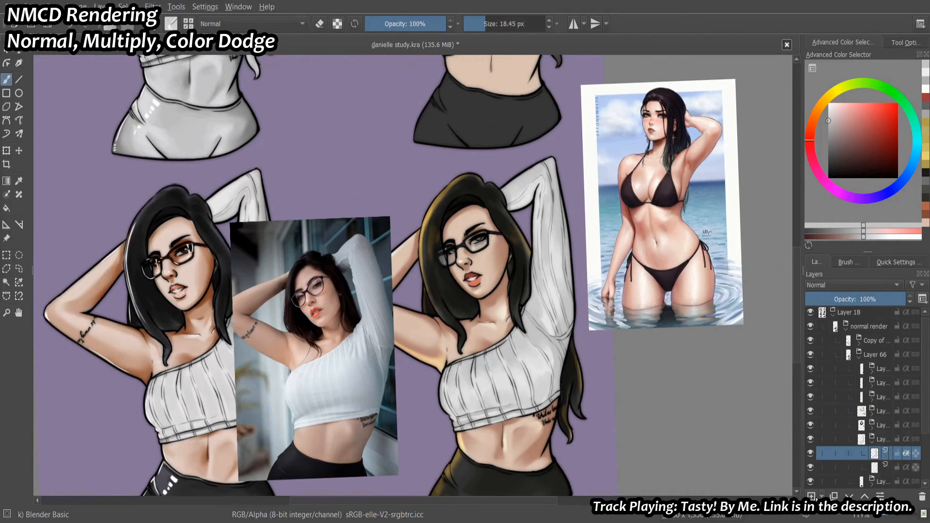
Deepen the shadows on the shirt's side and chest folds with the Basic-2 Opacity preset.
click(848, 261)
click(907, 305)
mouse_move(557, 368)
mouse_down()
mouse_move(542, 396)
mouse_move(520, 403)
mouse_up()
key(bracketleft)
mouse_move(553, 365)
mouse_down()
mouse_move(528, 324)
mouse_move(557, 358)
mouse_up()
drag(503, 357, 495, 395)
drag(513, 336, 499, 406)
Blend the deepened shirt shadows with the Blender Basic preset at about 18 px.
shift+drag(448, 407, 454, 407)
key(slash)
mouse_move(531, 378)
mouse_down()
mouse_move(490, 405)
mouse_move(523, 335)
mouse_up()
key(bracketleft)
shift+drag(555, 361, 543, 347)
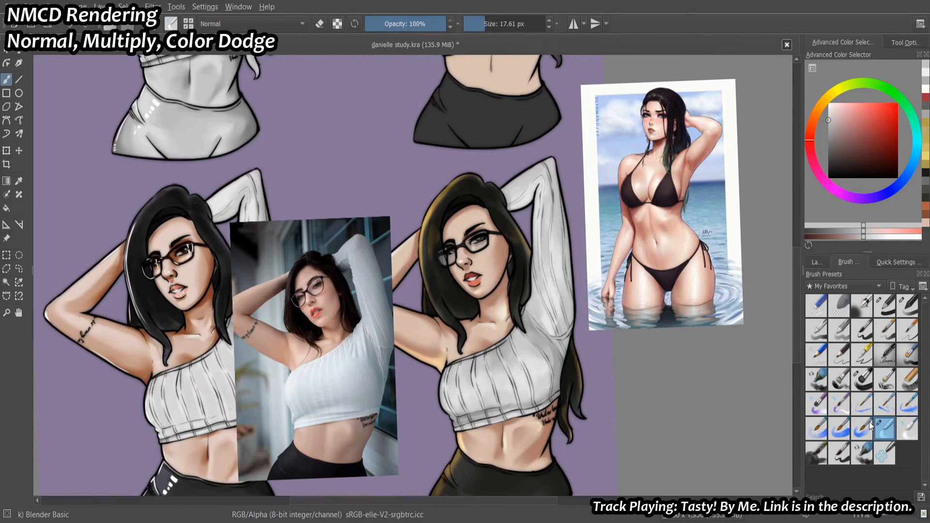
Set up a clipped Color Dodge layer over the shirt and choose a dark yellow with the Basic-2 Opacity preset.
click(908, 306)
click(817, 262)
click(926, 122)
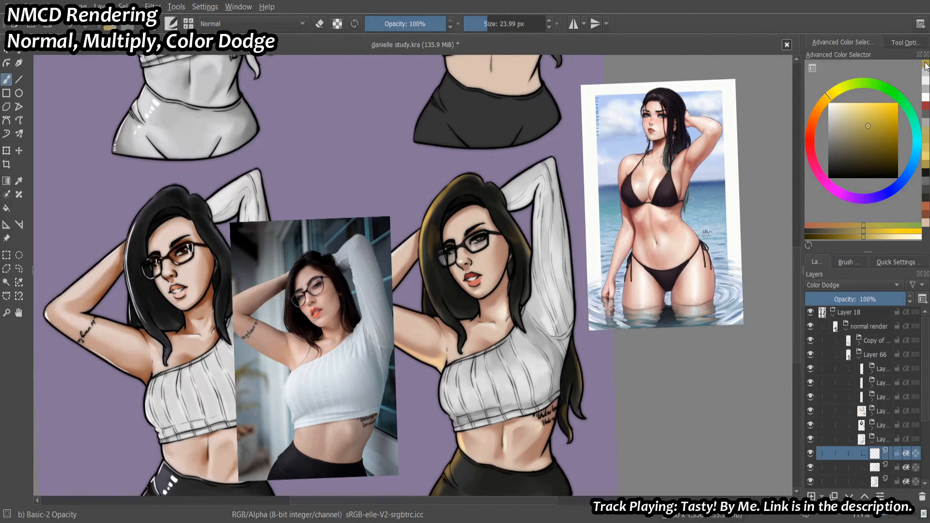
shift+drag(456, 388, 447, 388)
mouse_move(446, 377)
mouse_down()
mouse_move(448, 416)
mouse_move(477, 401)
mouse_up()
key(ctrl+z)
click(880, 148)
key(ctrl+z)
click(887, 161)
click(889, 166)
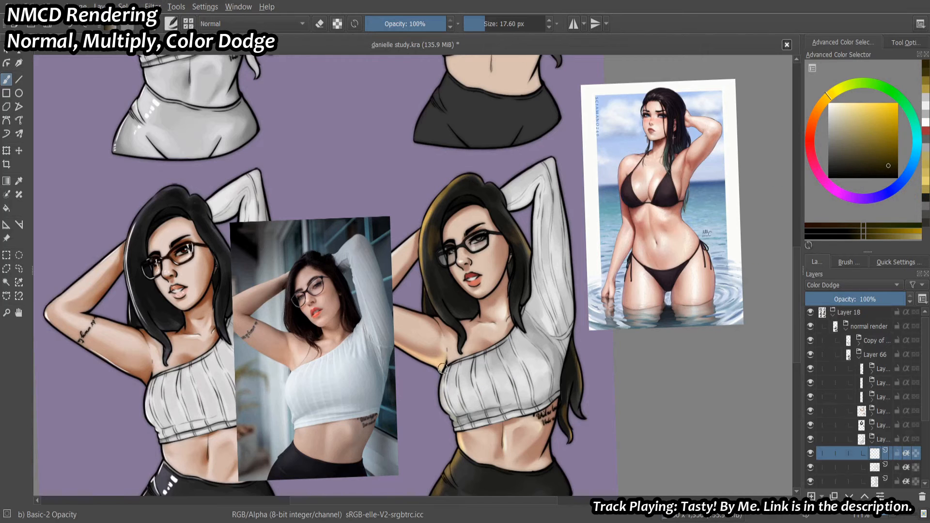
Paint a yellow rim light along the shirt's edges and sleeve at a brush size of about 14 to 18 px.
drag(443, 373, 457, 439)
shift+drag(552, 250, 556, 251)
drag(507, 190, 547, 170)
shift+drag(567, 331, 557, 332)
drag(571, 332, 560, 395)
ctrl+drag(575, 312, 576, 349)
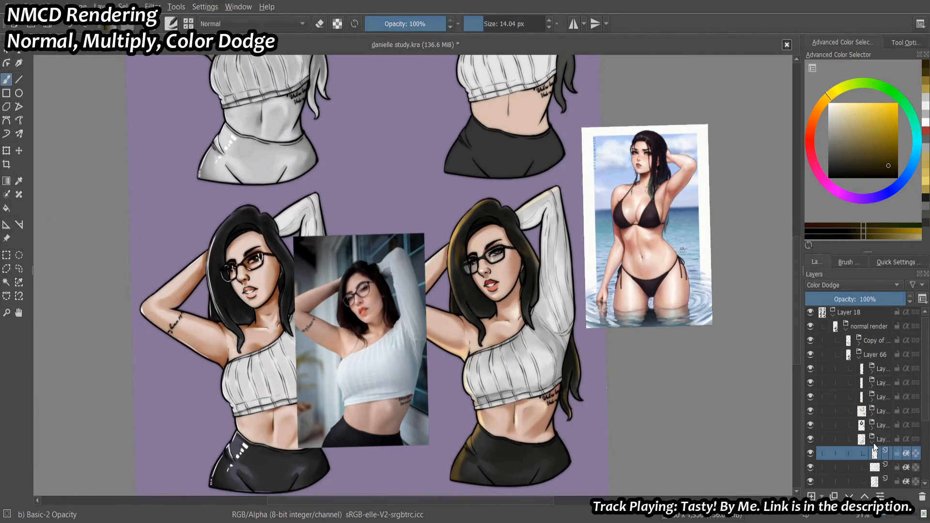
Collapse the base color group and move the photo reference off the artwork to the side of the canvas.
click(859, 357)
click(6, 239)
drag(409, 318, 737, 239)
Paint near-white highlights on the pants with Ink-3 Gpen at 5 px on a new top layer and set its opacity to 70%.
click(876, 341)
click(848, 262)
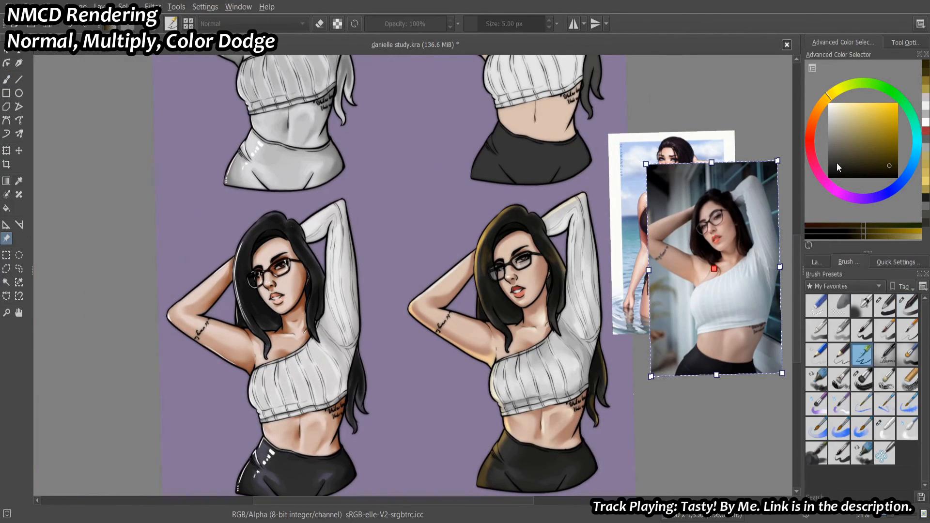
click(831, 106)
click(817, 262)
ctrl+drag(533, 364, 533, 330)
mouse_move(561, 344)
mouse_down()
mouse_move(513, 318)
mouse_move(473, 325)
mouse_up()
key(b)
mouse_move(458, 426)
ctrl+mouse_down()
mouse_move(437, 374)
mouse_move(437, 391)
ctrl+mouse_up()
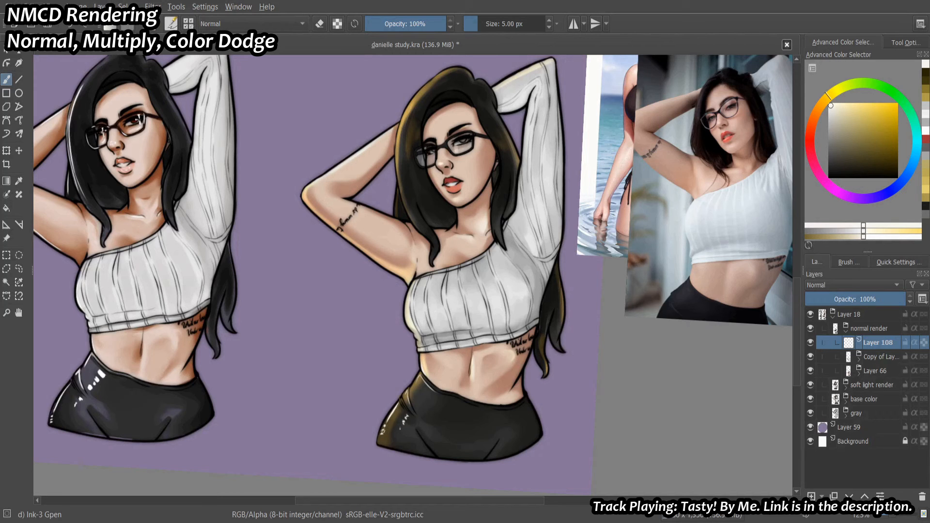
drag(891, 299, 876, 299)
Add small near-white highlights to the face, lips and glasses lenses with the 5 px ink brush.
mouse_move(443, 298)
shift+mouse_down()
mouse_move(421, 329)
mouse_move(526, 338)
shift+mouse_up()
drag(442, 258, 479, 311)
mouse_move(548, 245)
shift+mouse_down()
mouse_move(623, 403)
mouse_move(539, 304)
shift+mouse_up()
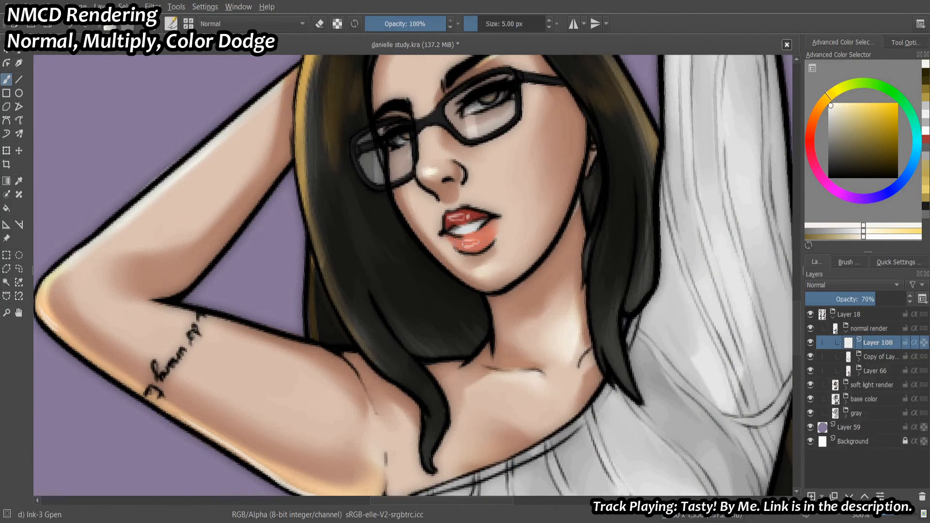
ctrl+drag(484, 236, 520, 214)
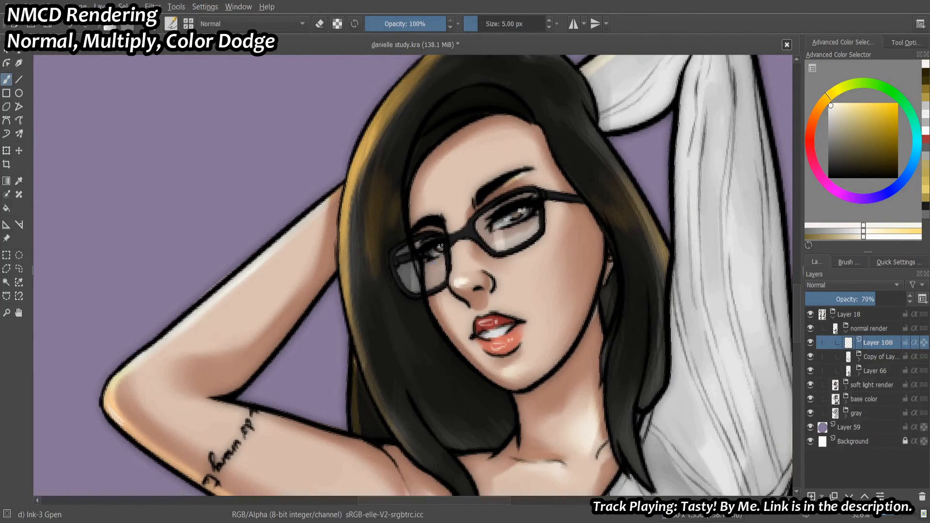
ctrl+drag(499, 229, 533, 206)
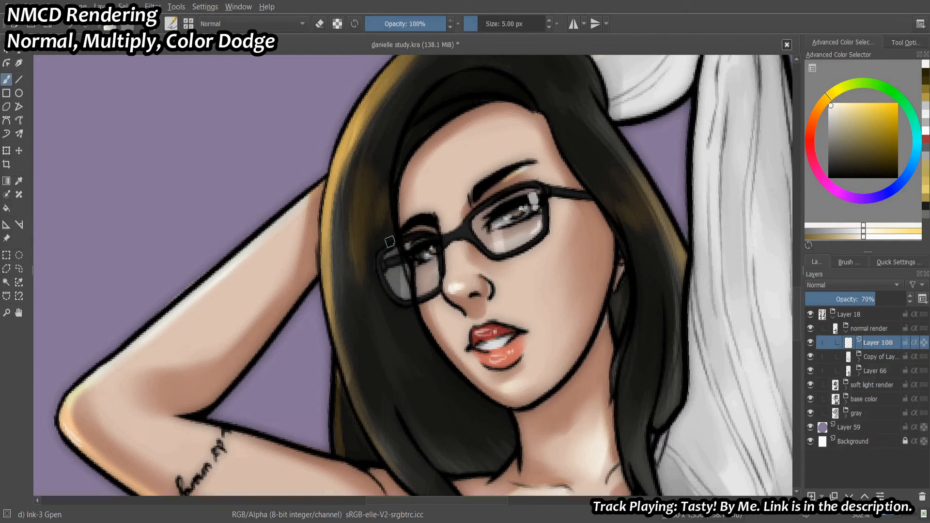
ctrl+drag(454, 227, 454, 426)
drag(454, 290, 404, 303)
Hide the color layers of all four figures, add a layer above Layer 59, select the area around the line art and invert the selection.
click(846, 332)
click(843, 325)
click(854, 383)
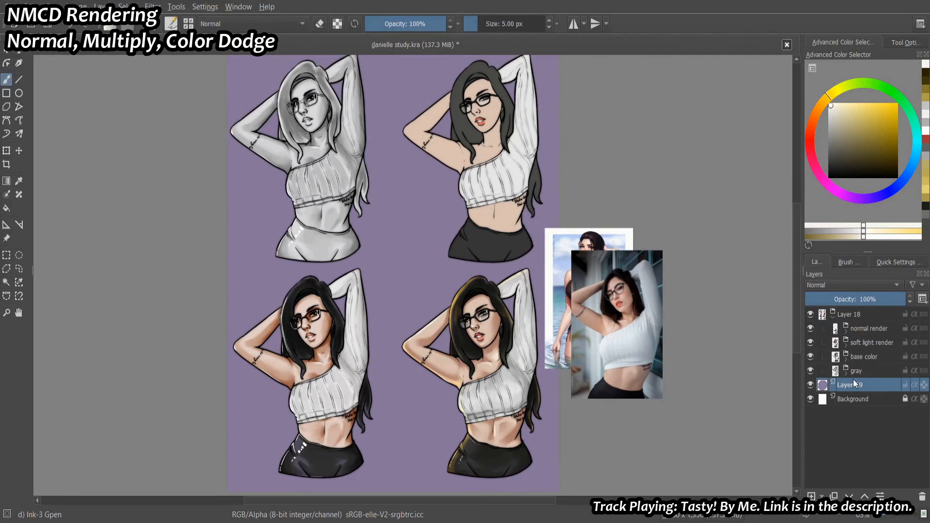
click(846, 373)
click(811, 401)
click(846, 374)
click(846, 359)
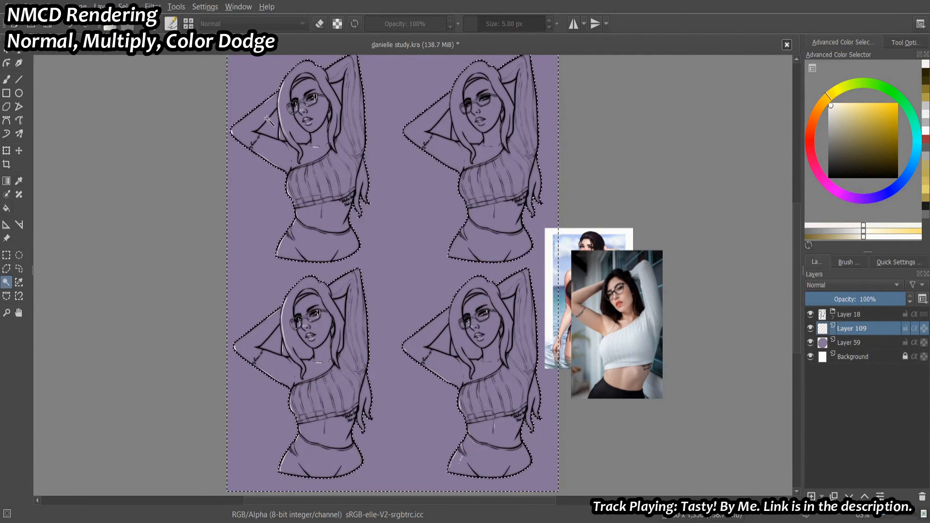
key(ctrl+shift+i)
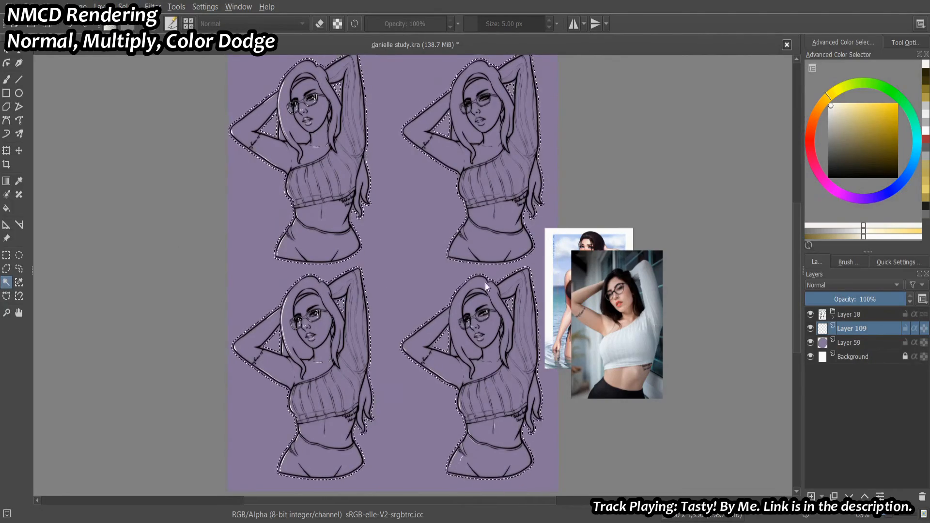
Fill the selected silhouettes of all four figures with off-white using Basic-1 at about 157 px and deselect.
key(b)
click(842, 264)
mouse_move(385, 159)
mouse_down()
mouse_move(384, 241)
mouse_move(407, 116)
mouse_up()
drag(388, 63, 354, 388)
drag(490, 233, 485, 407)
drag(485, 145, 473, 262)
mouse_move(504, 286)
mouse_down()
mouse_move(536, 252)
mouse_move(494, 150)
mouse_up()
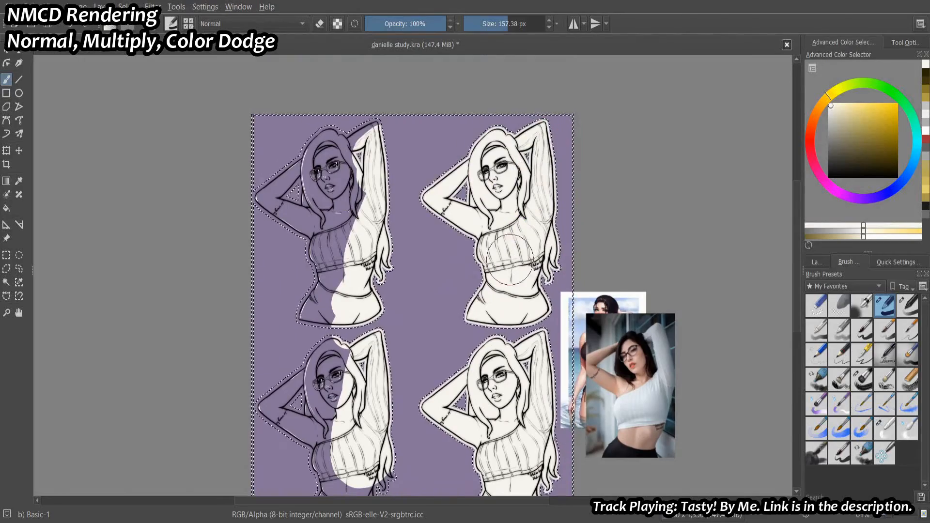
drag(342, 267, 313, 303)
mouse_move(325, 358)
mouse_down()
mouse_move(291, 380)
mouse_move(335, 264)
mouse_up()
drag(310, 369, 349, 402)
drag(339, 243, 341, 366)
scroll(298, 242, up, 2)
mouse_move(298, 241)
mouse_down()
mouse_move(427, 184)
mouse_move(397, 291)
mouse_up()
key(ctrl+shift+a)
scroll(330, 194, down, 2)
Show the color layers of all four figures again and collapse their groups.
drag(526, 270, 490, 231)
click(817, 262)
click(833, 317)
click(811, 371)
click(810, 427)
click(811, 470)
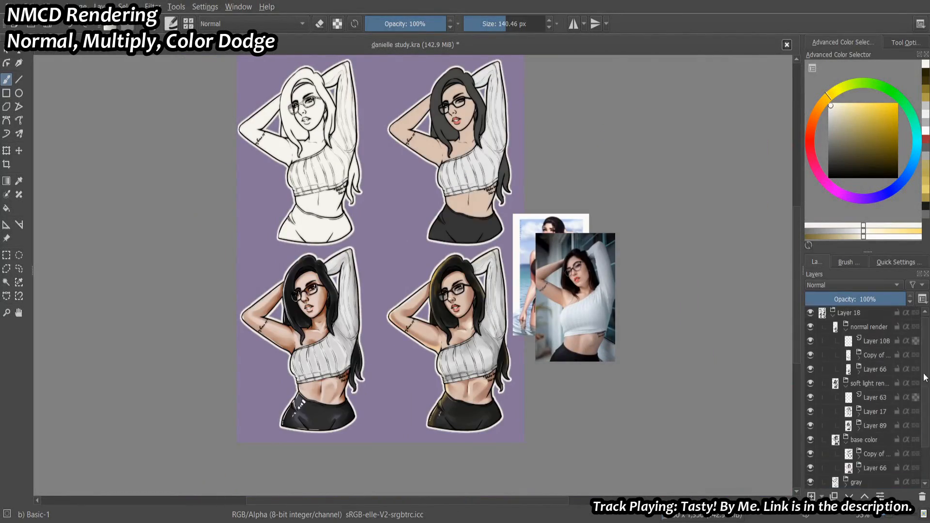
drag(924, 376, 924, 422)
click(846, 443)
click(811, 469)
click(846, 443)
click(846, 345)
click(846, 331)
scroll(545, 288, down, 1)
Move the photo and illustration references apart so that both sit beside the canvas.
click(6, 238)
drag(529, 331, 505, 162)
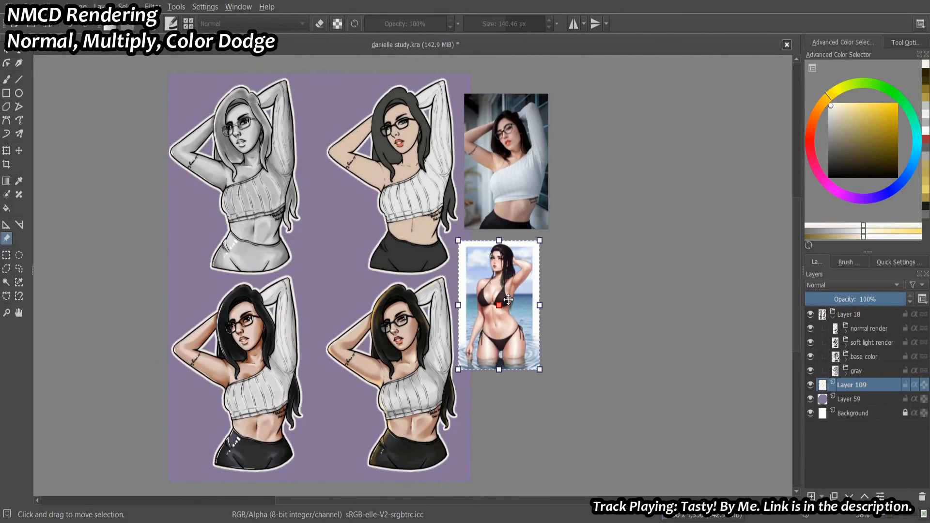
drag(504, 305, 577, 378)
Hide the off-white silhouette layer and choose the Airbrush Soft preset for painting the background.
click(6, 79)
click(833, 317)
click(811, 329)
click(848, 261)
click(862, 306)
click(839, 193)
drag(842, 158, 859, 148)
drag(504, 340, 513, 277)
drag(538, 427, 378, 447)
mouse_move(535, 217)
mouse_down()
mouse_move(545, 290)
mouse_move(555, 274)
mouse_up()
key(ctrl+z)
key(ctrl+z)
key(ctrl+z)
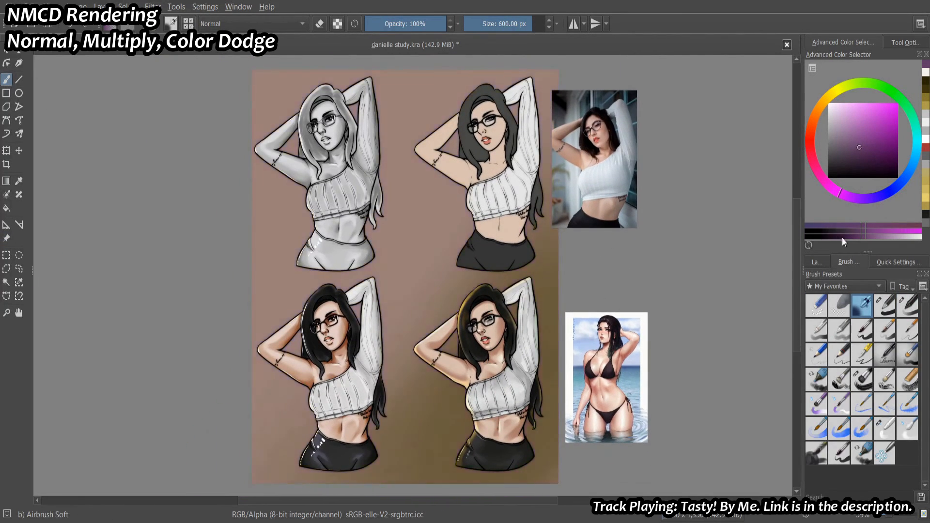
key(ctrl+shift+z)
key(ctrl+shift+z)
key(ctrl+shift+z)
Airbrush light orange over the background's lower right half at 600 px.
click(859, 116)
click(821, 105)
drag(505, 296, 441, 390)
drag(469, 272, 405, 405)
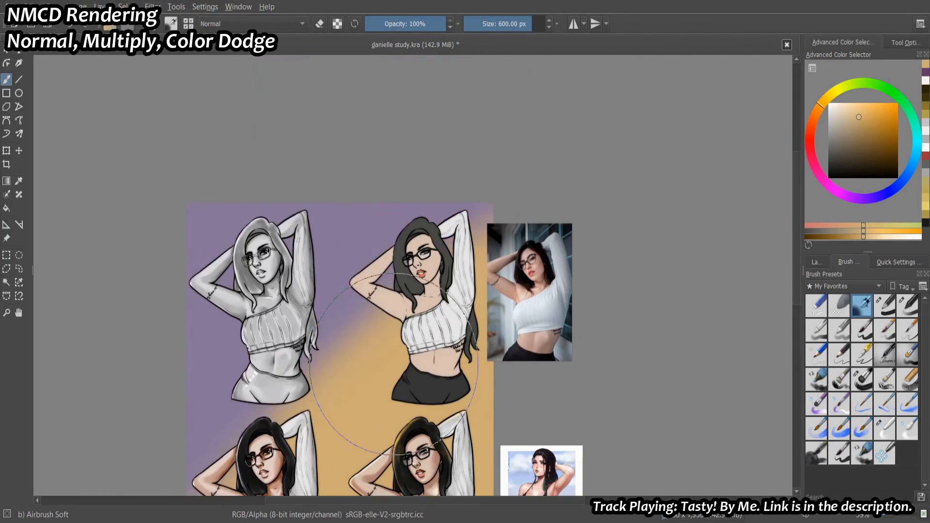
drag(405, 339, 276, 407)
drag(315, 368, 354, 207)
Airbrush vivid purple along the background's left side, sample the orange and spread it across the upper part.
click(841, 192)
mouse_move(233, 276)
mouse_down()
mouse_move(246, 239)
mouse_move(357, 68)
mouse_up()
scroll(340, 171, down, 1)
click(880, 140)
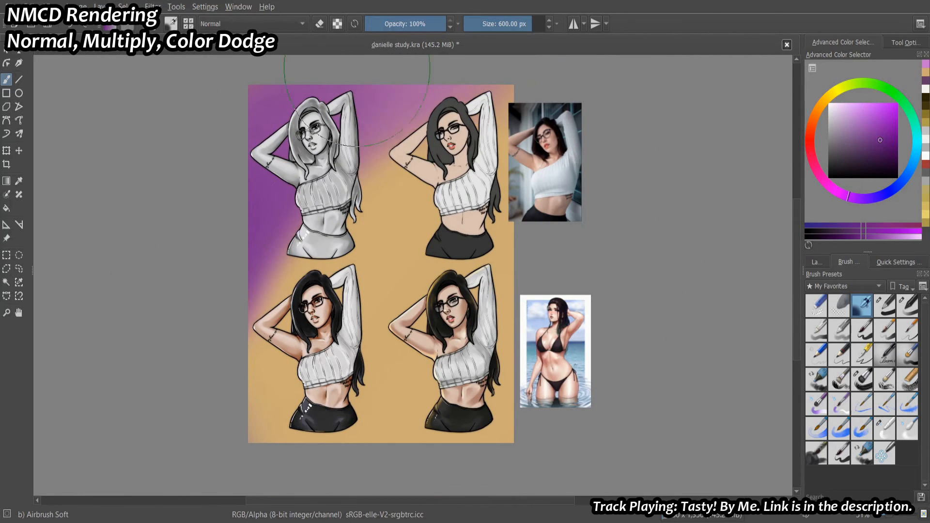
mouse_move(272, 334)
mouse_down()
mouse_move(505, 397)
mouse_move(312, 197)
mouse_up()
ctrl+click(456, 257)
mouse_move(378, 121)
mouse_down()
mouse_move(430, 171)
mouse_move(519, 340)
mouse_up()
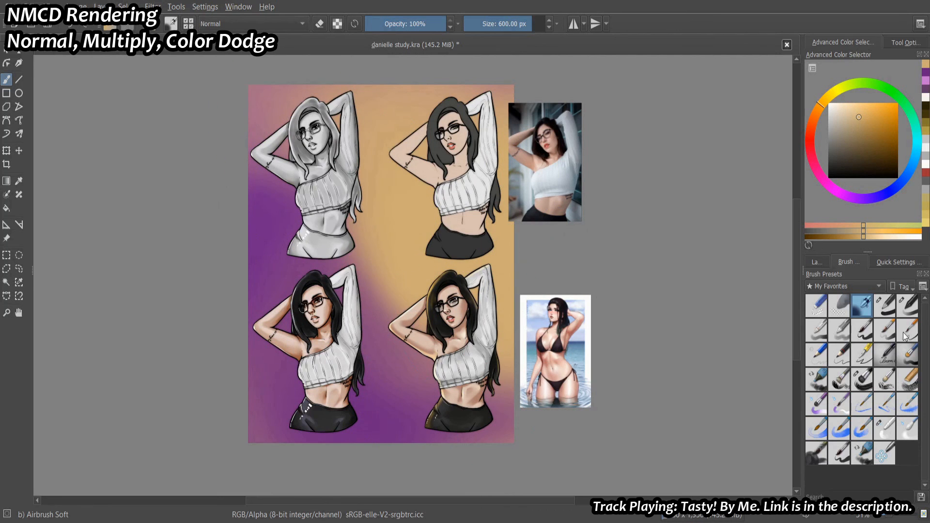
Blend the purple and orange areas of the background together with the Blender Basic preset.
click(885, 428)
mouse_move(358, 389)
mouse_down()
mouse_move(388, 388)
mouse_move(270, 187)
mouse_move(247, 213)
mouse_move(269, 213)
mouse_up()
mouse_move(388, 273)
mouse_down()
mouse_move(426, 395)
mouse_move(455, 58)
mouse_move(392, 286)
mouse_up()
drag(303, 229, 311, 255)
scroll(310, 255, down, 1)
key(6)
key(5)
scroll(536, 385, up, 1)
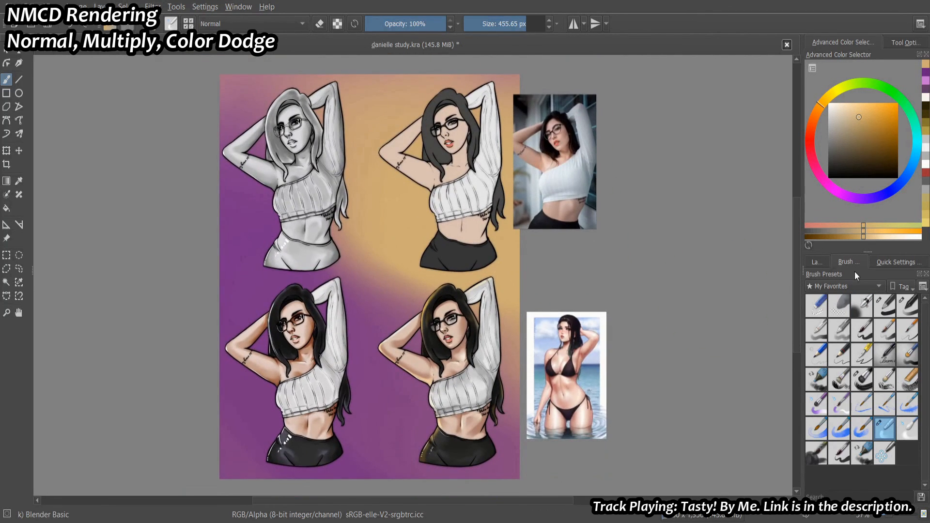
Paint over the whole background in light orange with a large Basic-1 brush and shift its colour to a flat brick red.
click(908, 306)
click(886, 305)
click(857, 127)
drag(355, 293, 450, 293)
mouse_move(449, 194)
mouse_down()
mouse_move(155, 267)
mouse_move(194, 126)
mouse_up()
click(875, 126)
mouse_move(432, 340)
mouse_down()
mouse_move(433, 412)
mouse_move(378, 461)
mouse_up()
click(867, 113)
mouse_move(450, 126)
mouse_down()
mouse_move(236, 493)
mouse_move(272, 117)
mouse_up()
key(ctrl+u)
drag(767, 280, 760, 267)
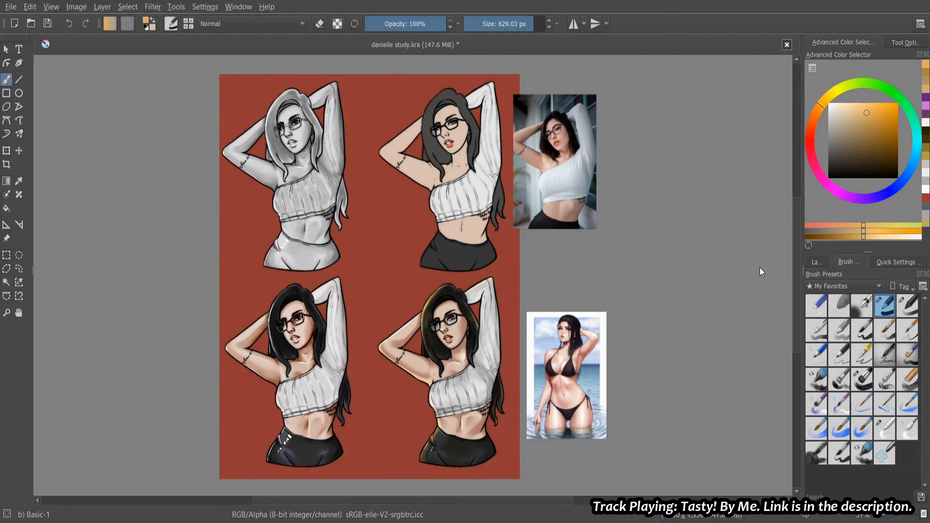
Save the document and add a new paint layer at the top of the layer stack.
drag(523, 343, 509, 332)
key(ctrl+s)
click(817, 262)
key(Insert)
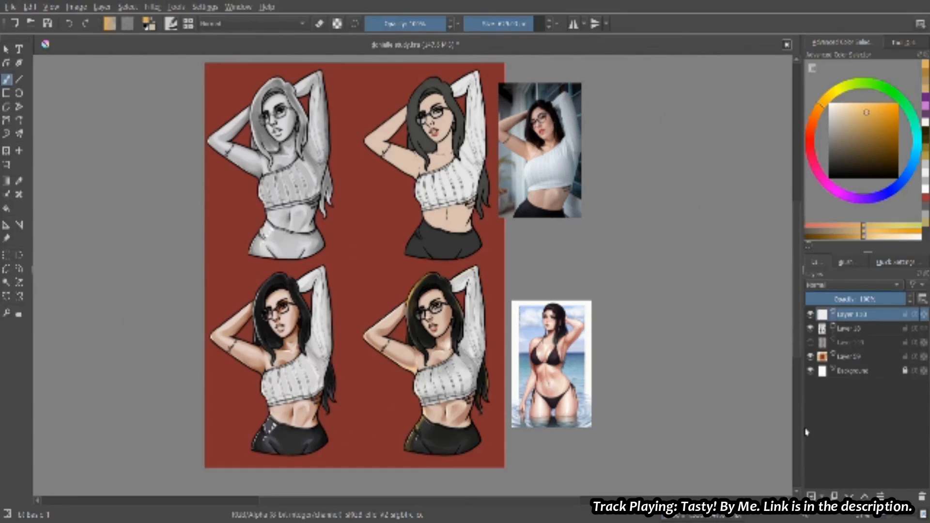